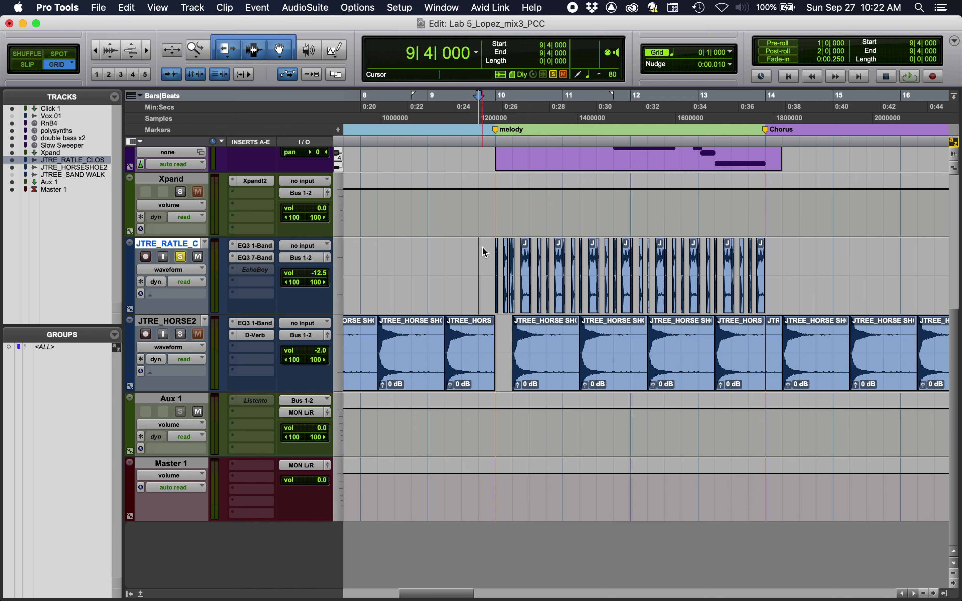
- Examine the rattle clips on the JTREE_RATTLE_CLOSE track around the start of the melody section at bar 10
scroll(485, 251, up, 5)
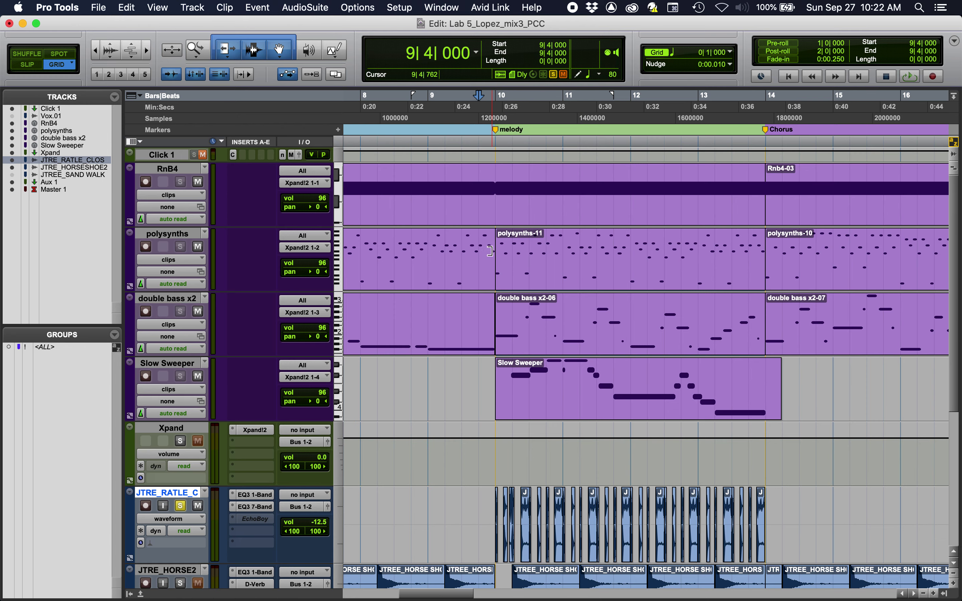
scroll(520, 274, down, 5)
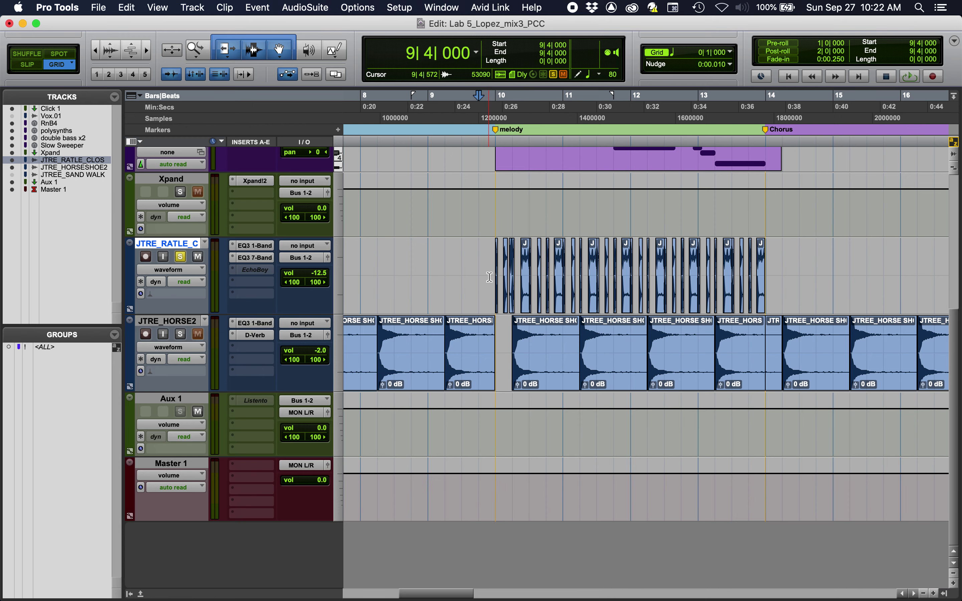
scroll(489, 277, up, 8)
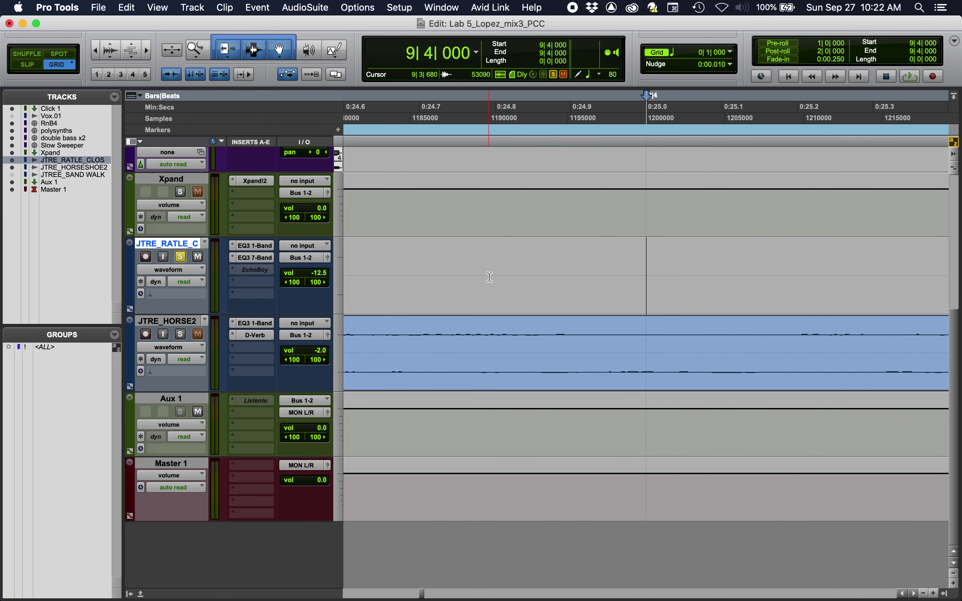
scroll(489, 278, right, 3)
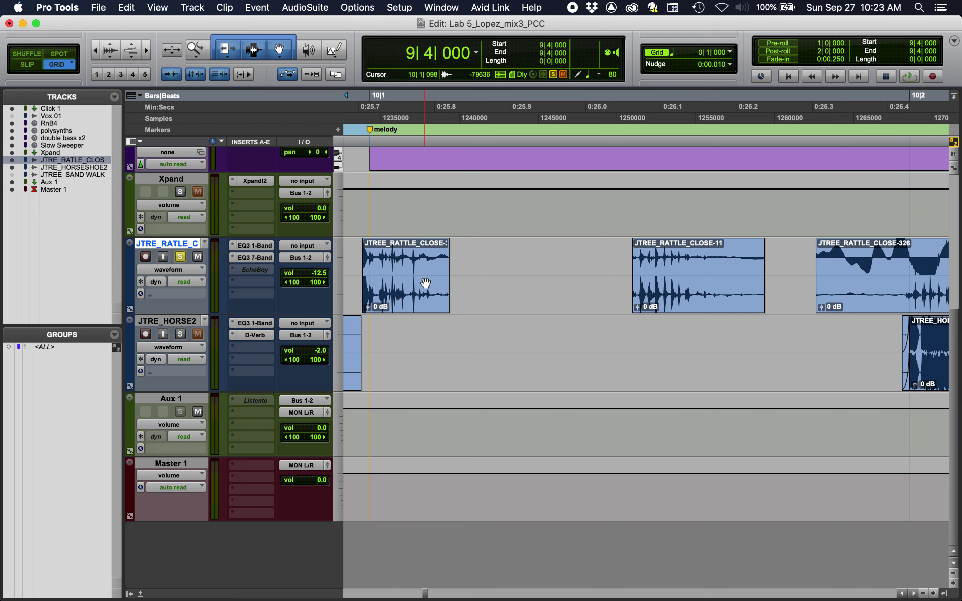
key(super+bracketleft)
key(super+bracketleft)
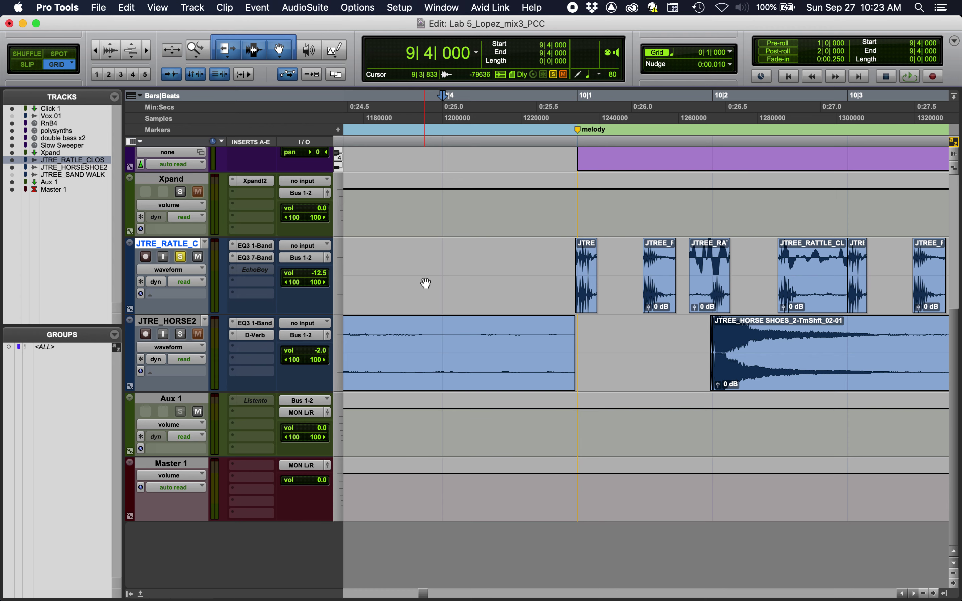
key(super+bracketright)
key(super+bracketright)
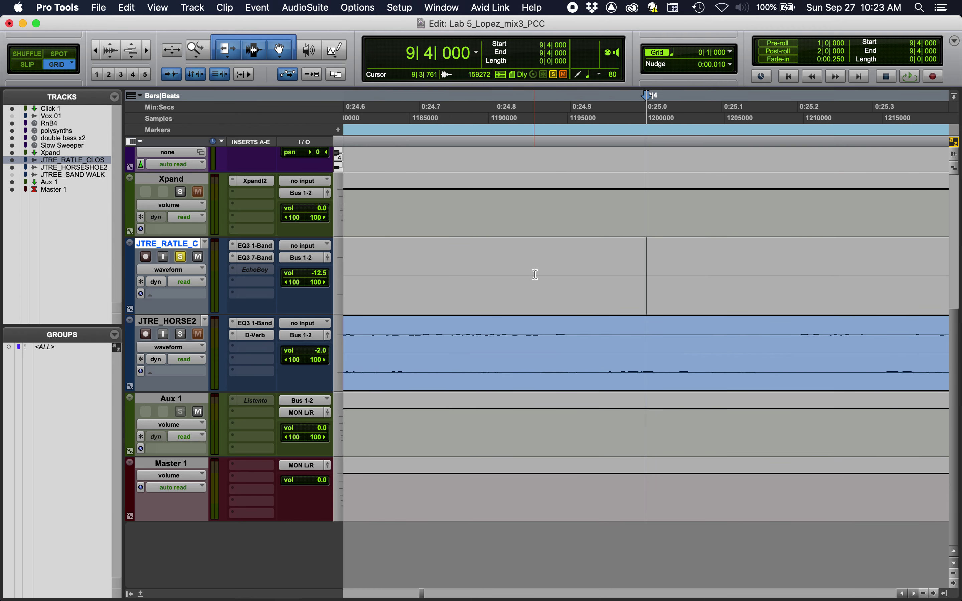
scroll(535, 274, right, 10)
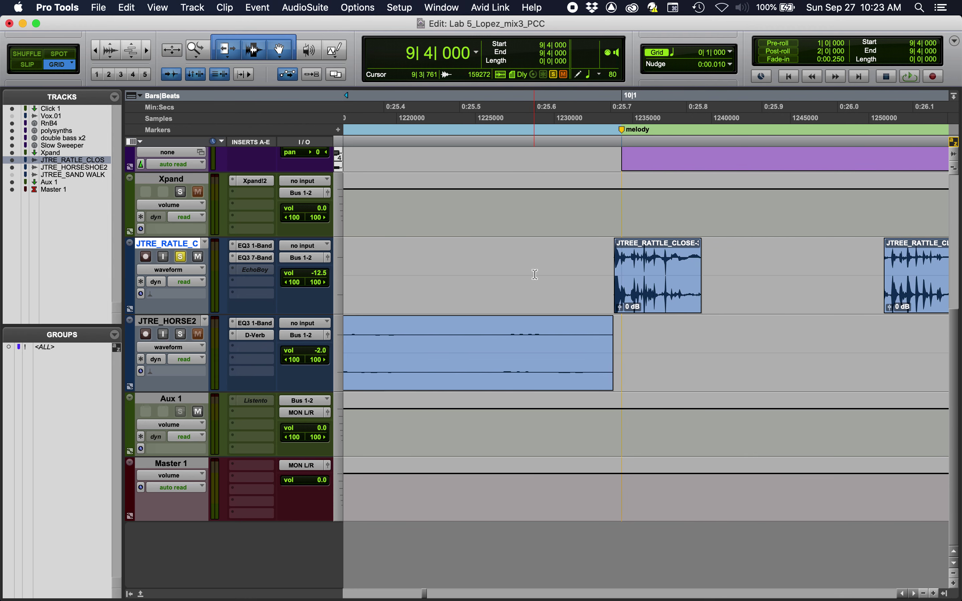
key(super+bracketleft)
key(super+bracketleft)
key(super+bracketleft)
key(super+bracketleft)
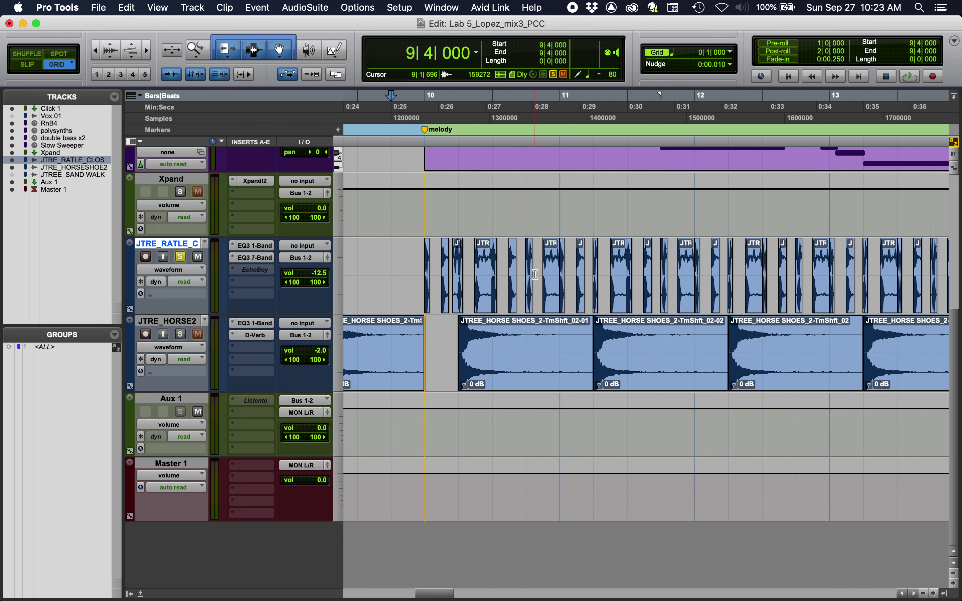
- Play back the soloed rattle track through the opening bars of the melody section, then stop playback
scroll(534, 274, right, 2)
key(space)
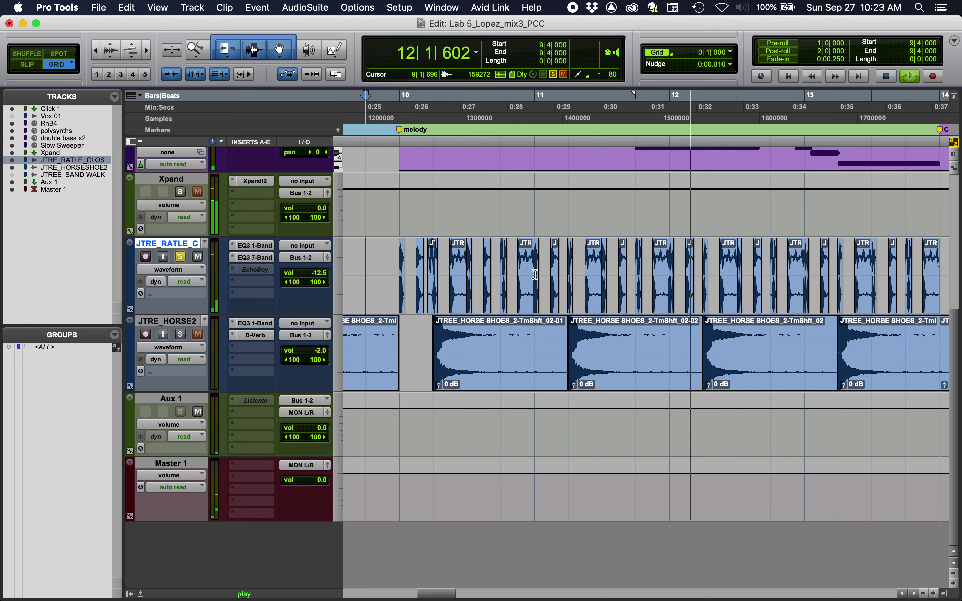
key(space)
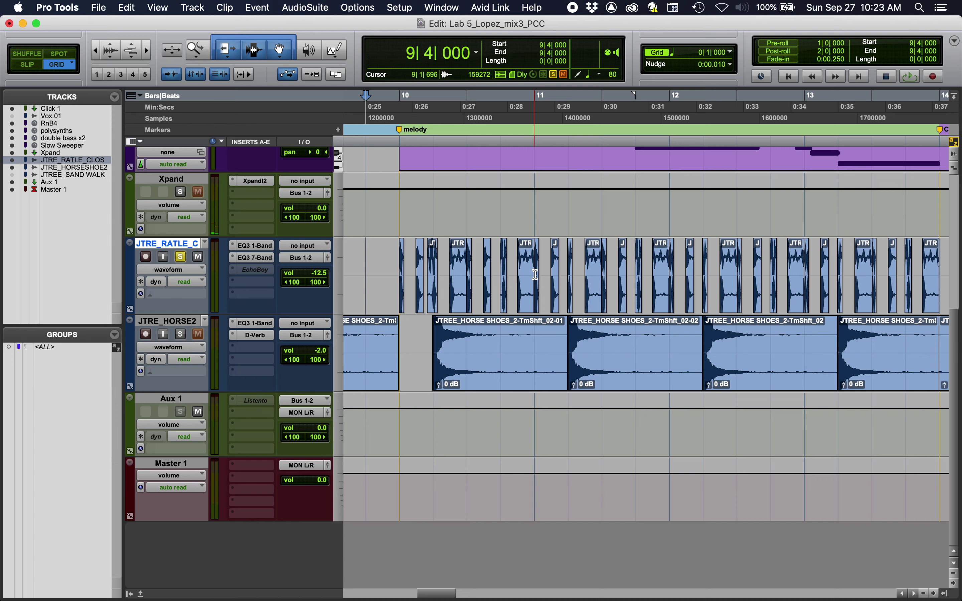
- Place the edit cursor at 10|1|000 and inspect the start of the first rattle clip against the melody marker
scroll(535, 274, up, 8)
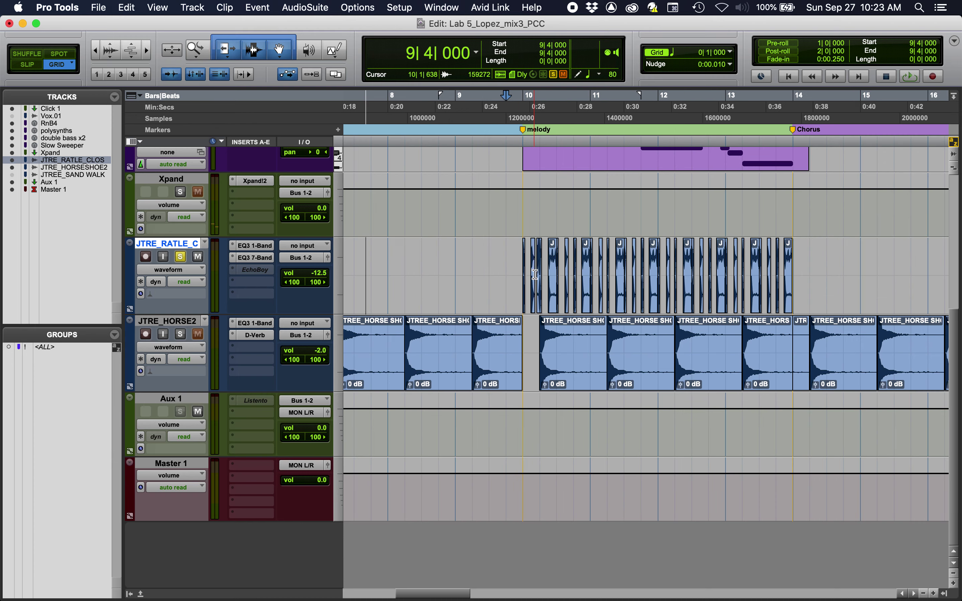
scroll(536, 275, up, 4)
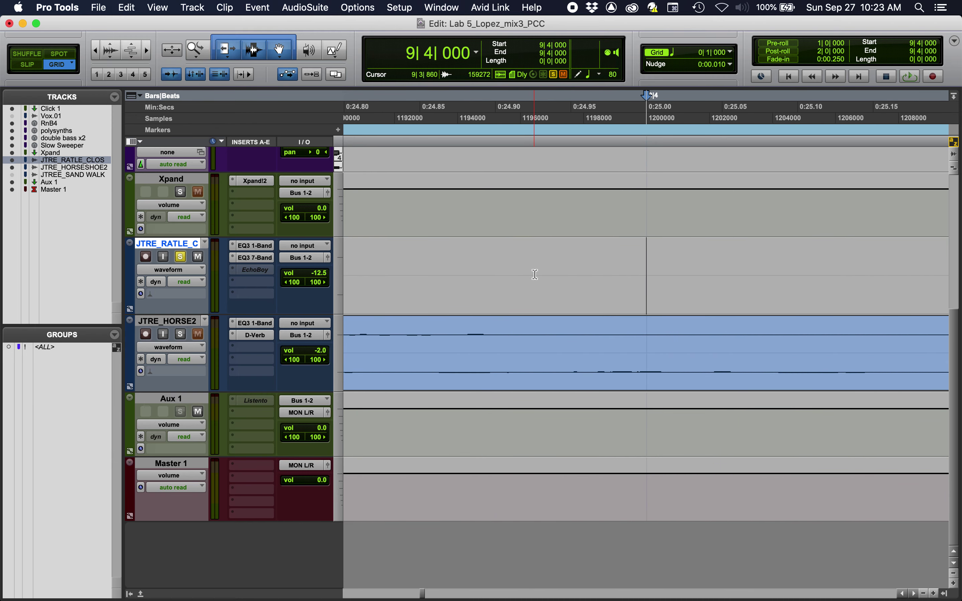
scroll(535, 274, up, 2)
scroll(535, 274, down, 2)
scroll(535, 274, up, 3)
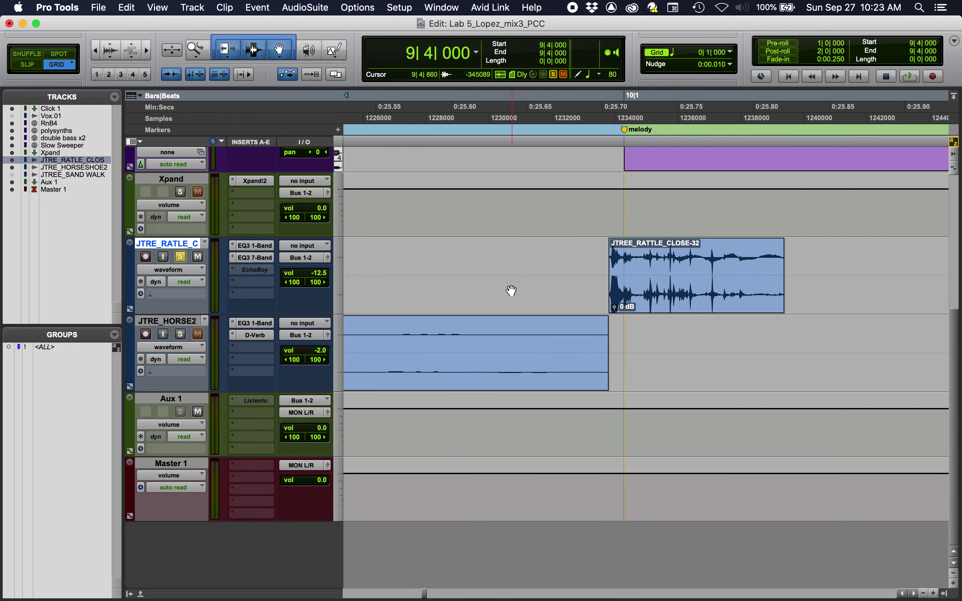
click(595, 254)
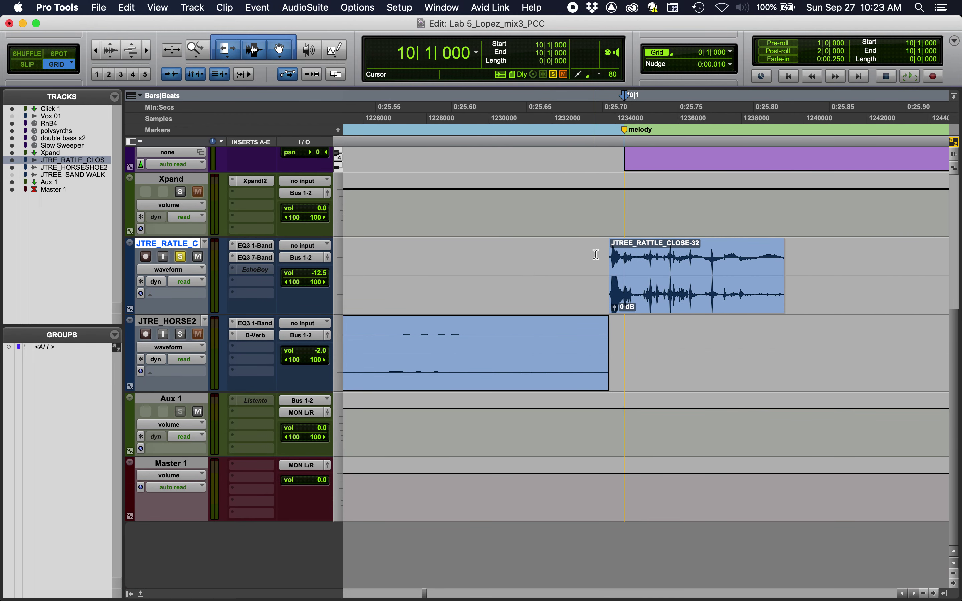
scroll(596, 255, up, 5)
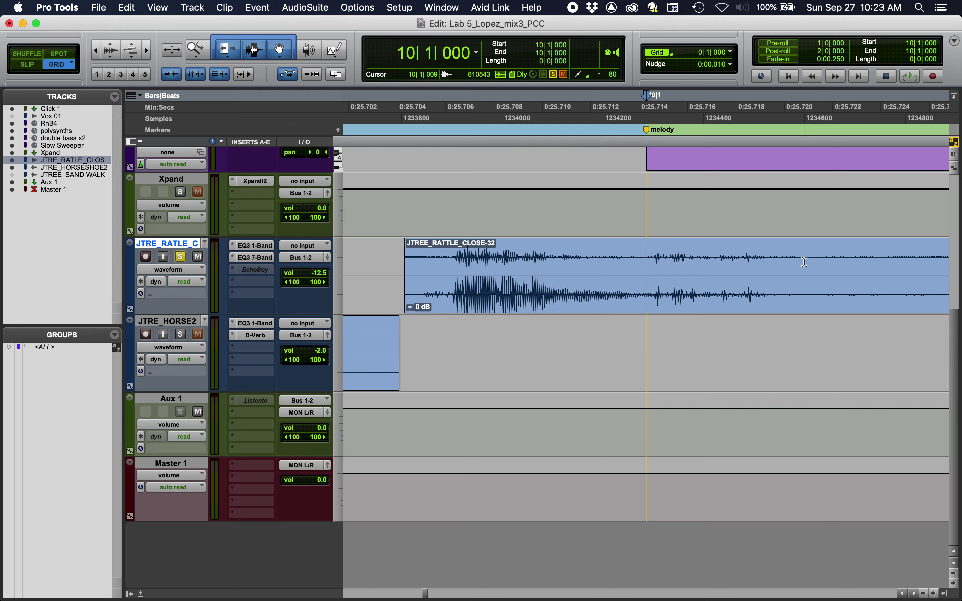
- Select the JTREE_RATTLE_CLOSE-326 clip just before 10|2 and inspect its waveform closely
key(r)
key(r)
key(r)
key(r)
key(r)
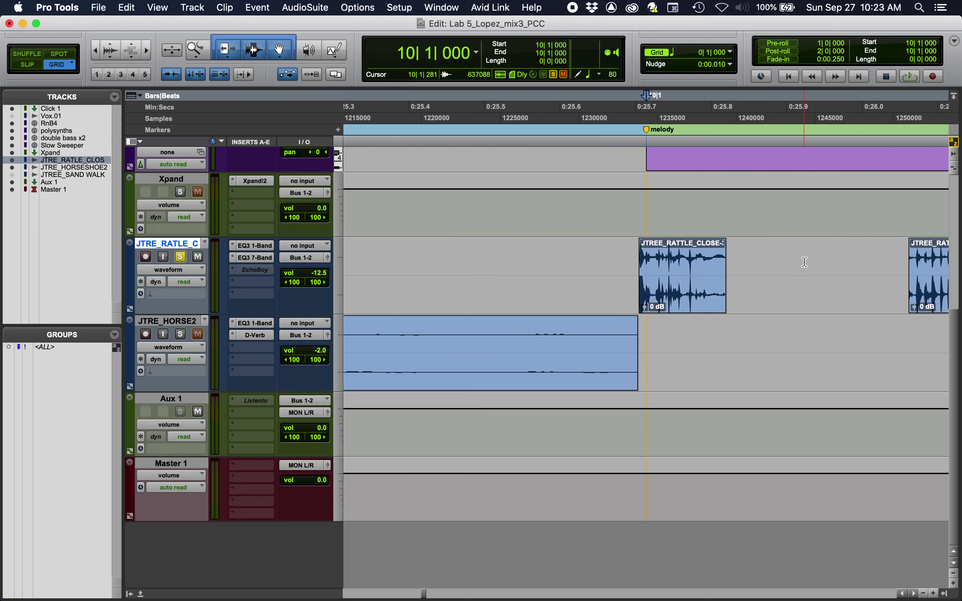
scroll(680, 290, right, 4)
scroll(696, 290, right, 3)
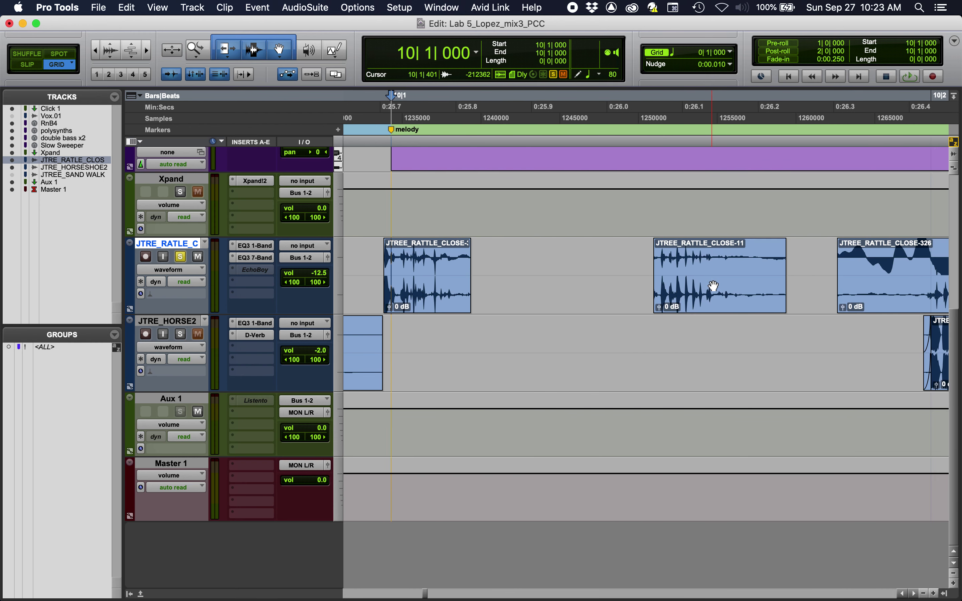
click(865, 301)
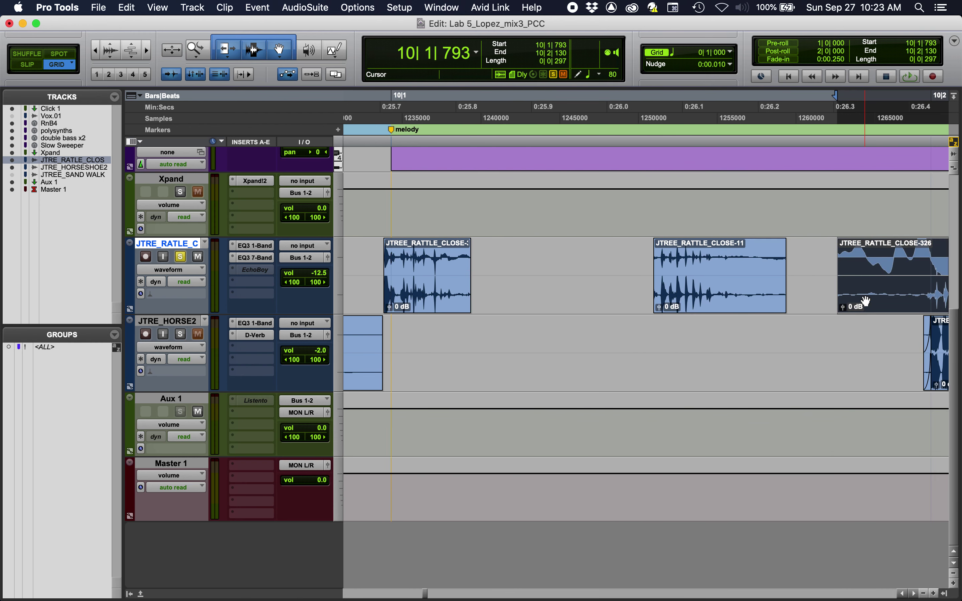
key(t)
key(t)
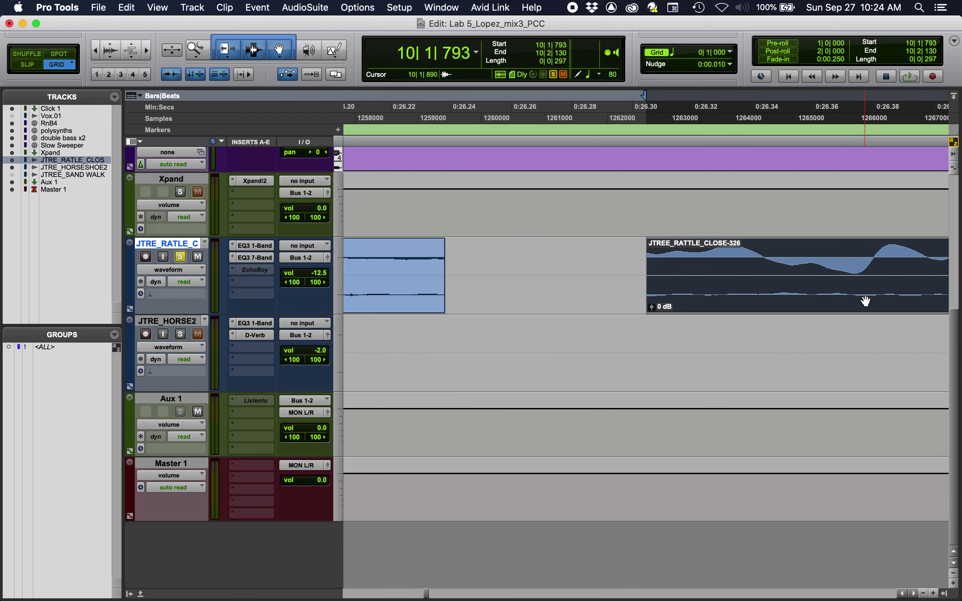
scroll(865, 301, right, 3)
scroll(865, 301, up, 2)
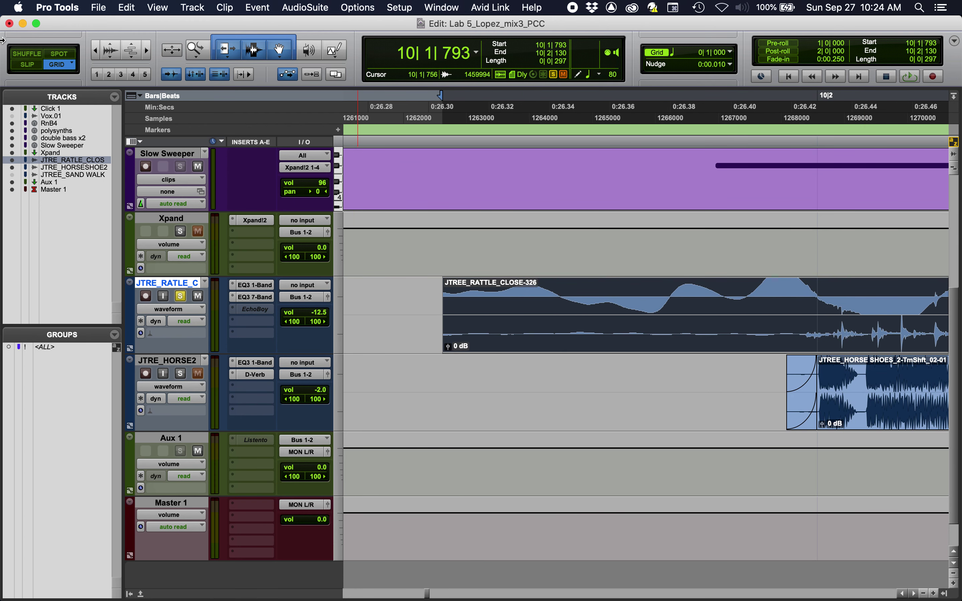
- Show only the rattle track, enlarge its height to fill the edit area, and inspect the gap before clip JTREE_RATTLE_CLOSE-326
ctrl+super+click(12, 161)
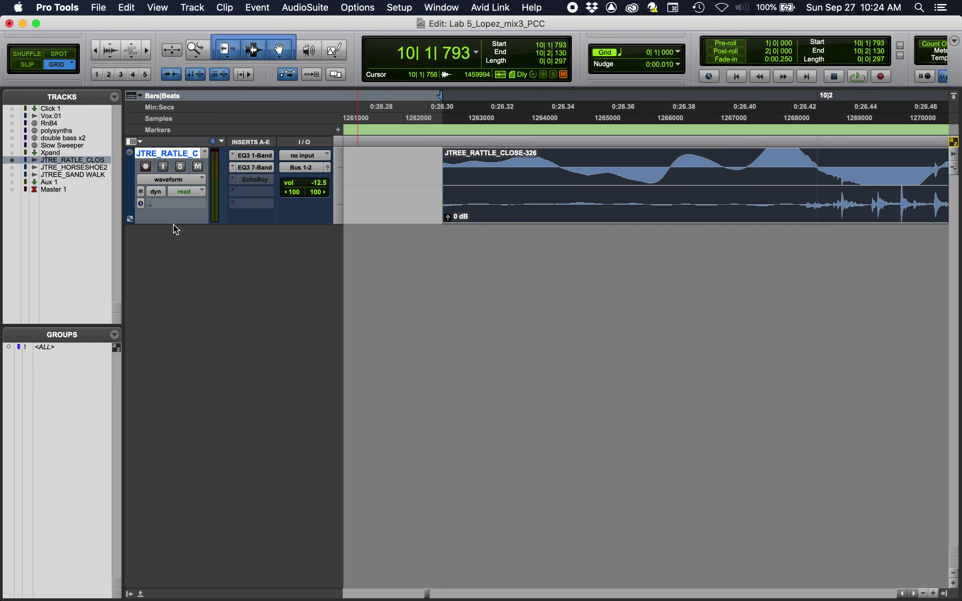
drag(174, 224, 217, 574)
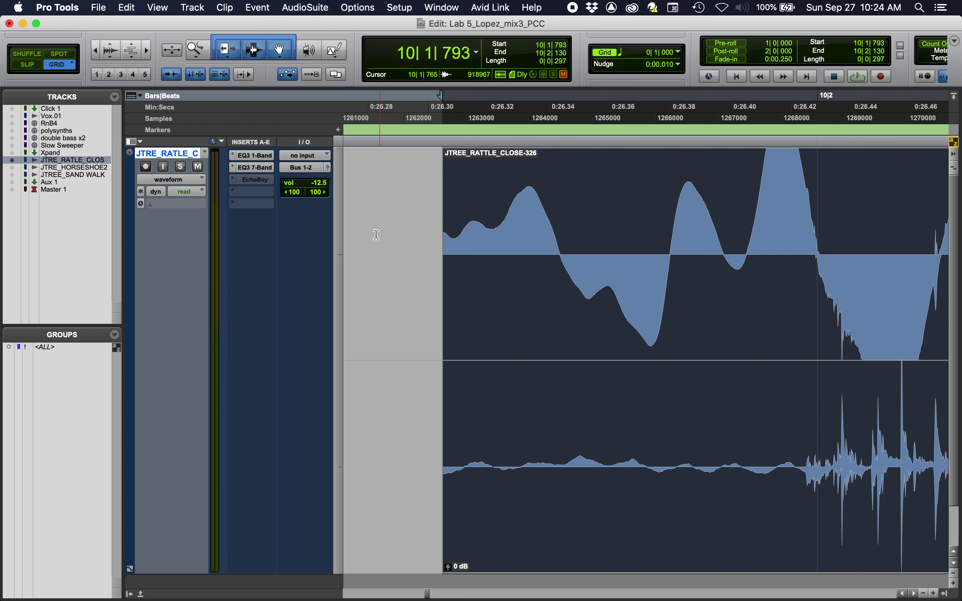
click(359, 232)
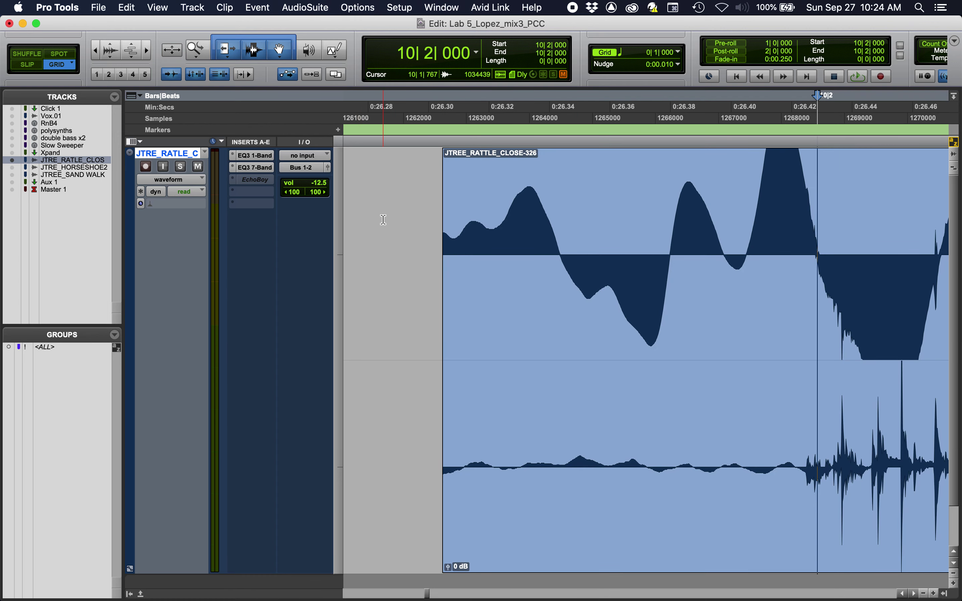
scroll(381, 237, left, 3)
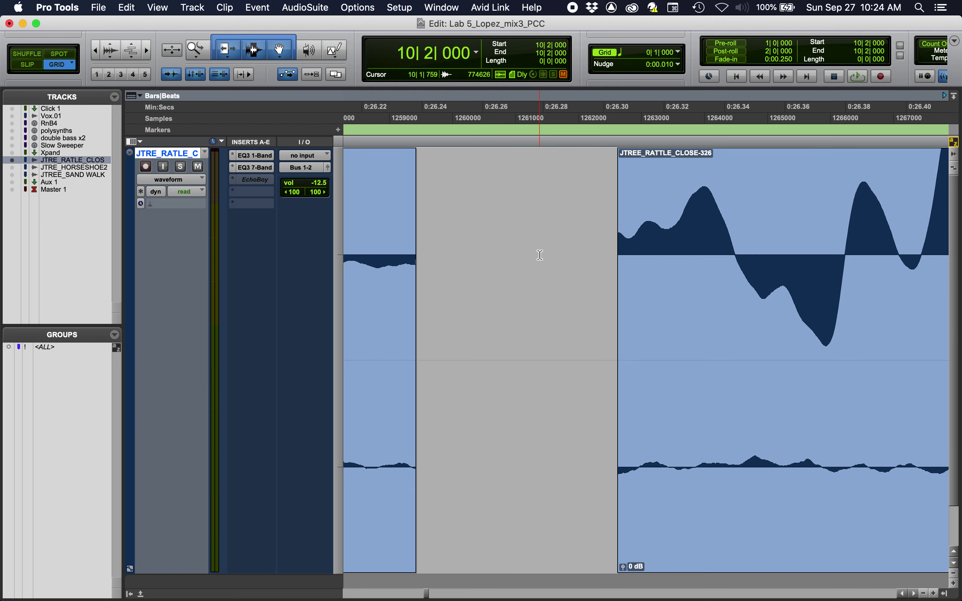
scroll(540, 255, right, 2)
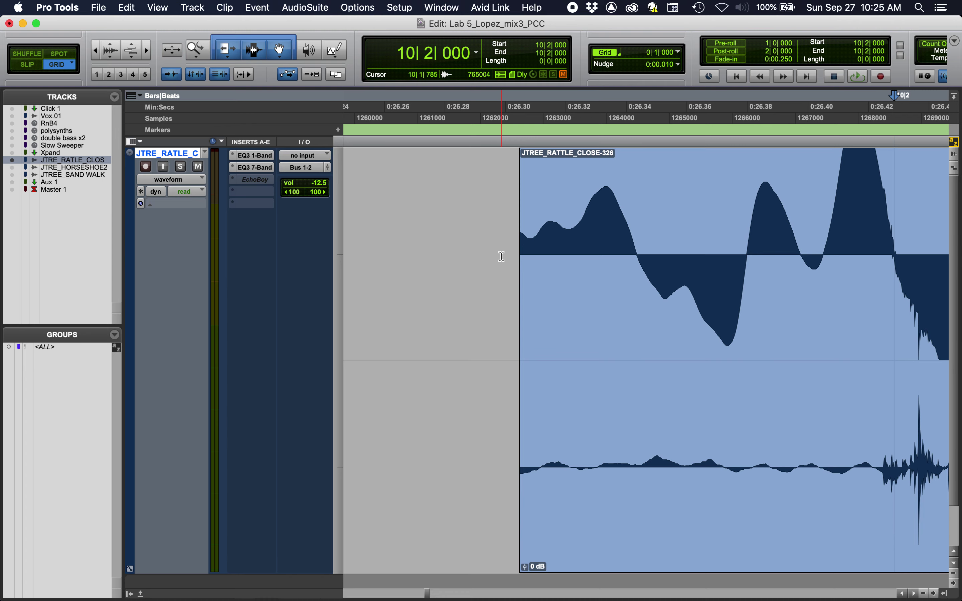
- Recall memory location 1 at the melody marker, and solo the rattle track while auditioning its first clips
key(KP_Decimal)
key(KP_1)
key(KP_Decimal)
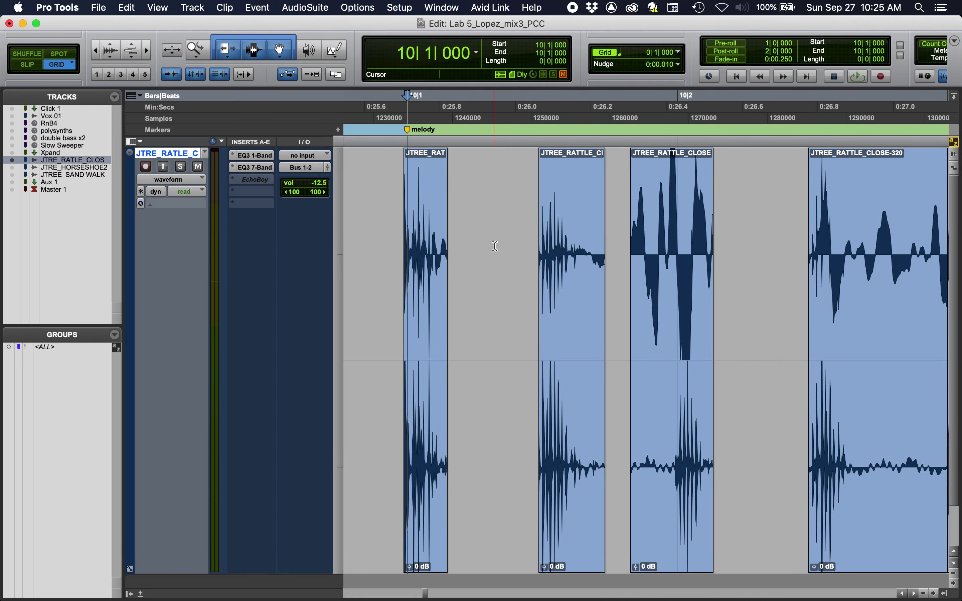
key(space)
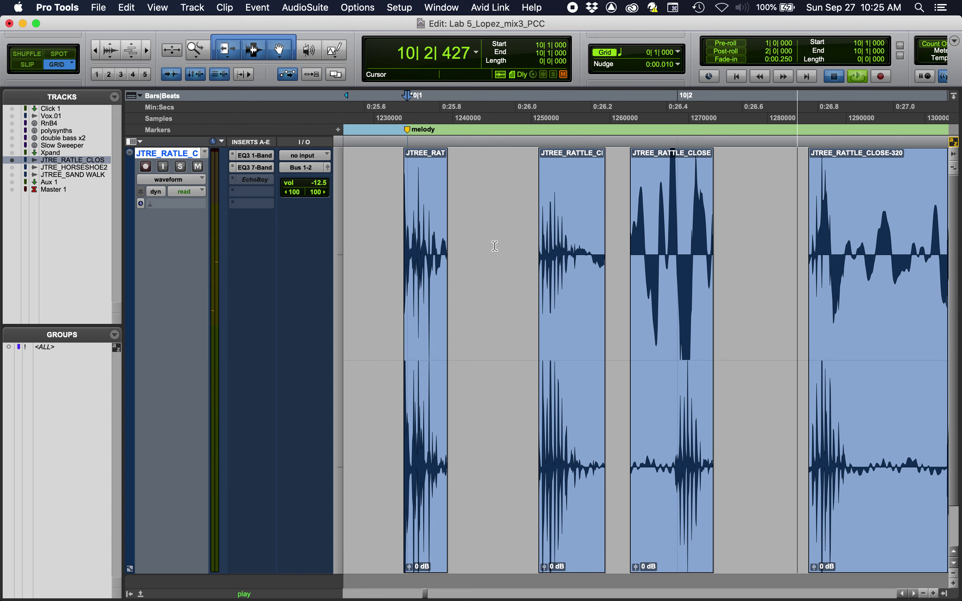
click(180, 169)
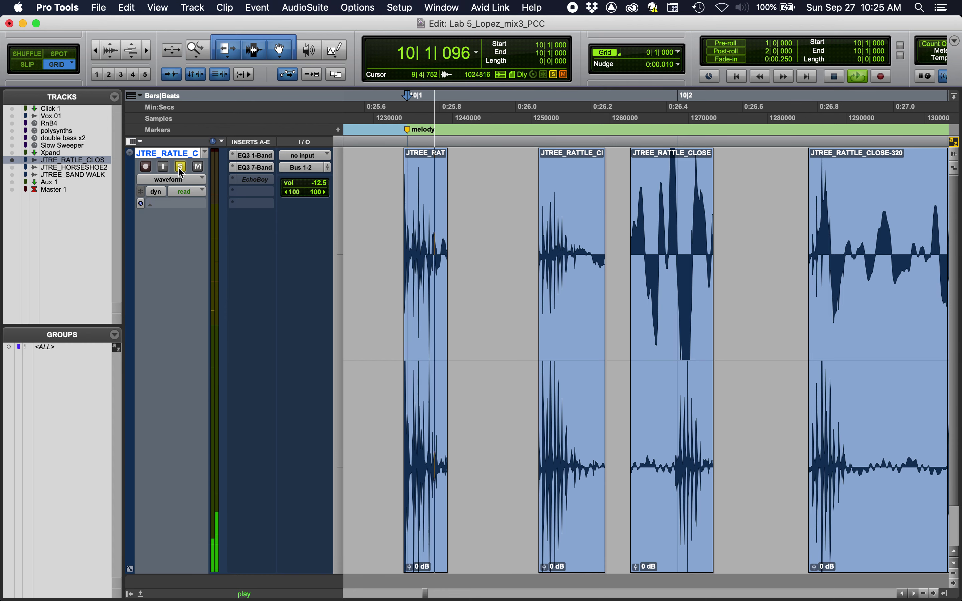
key(space)
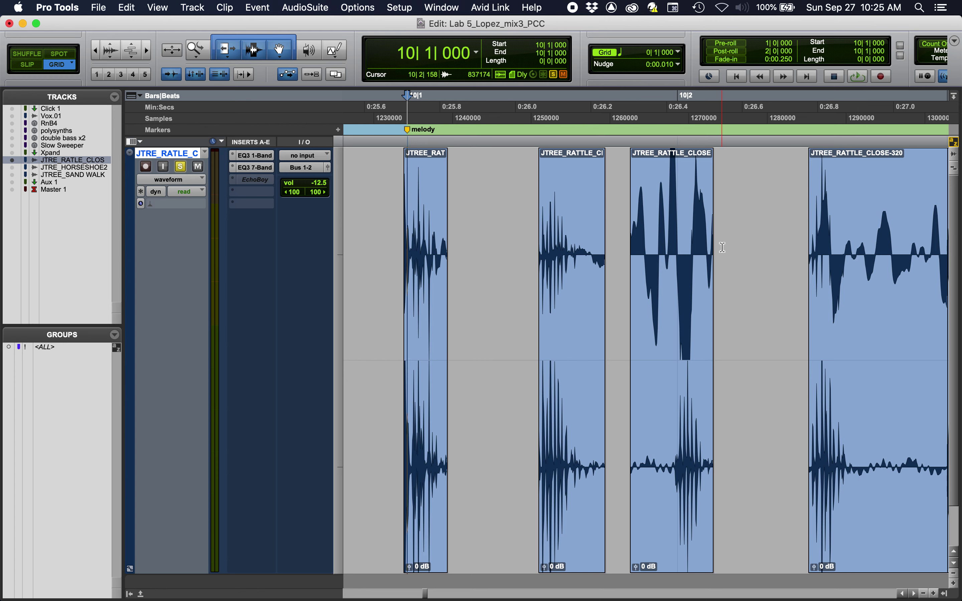
key(space)
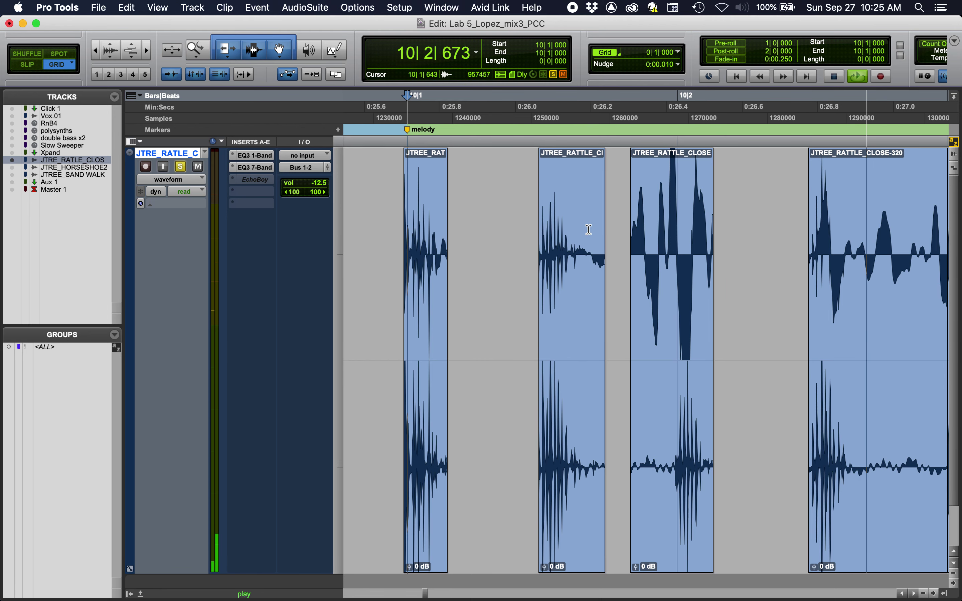
key(space)
- Select the JTREE_RATTLE_CLOSE-326 clip that straddles 10|2 and bring its start into close view
click(661, 337)
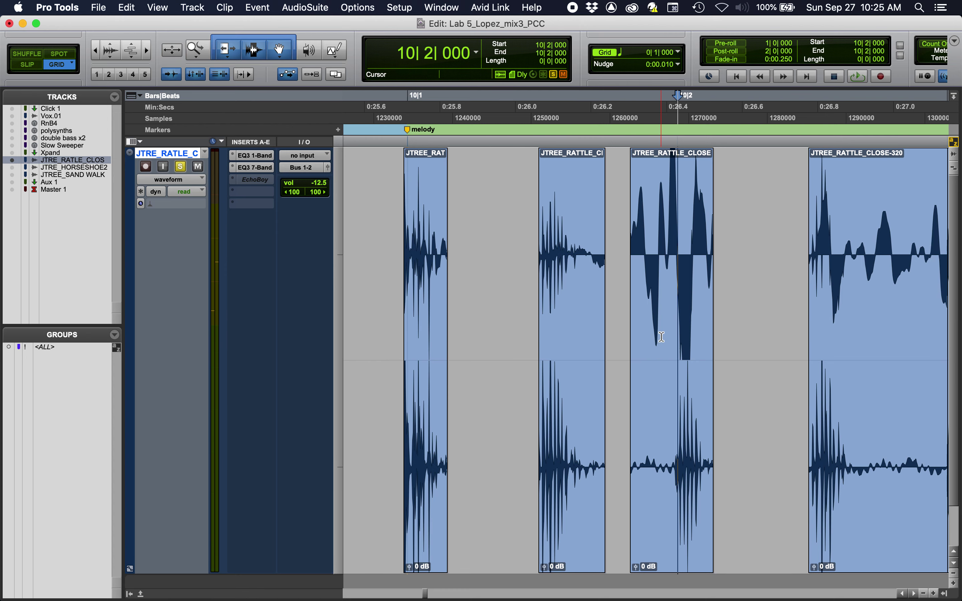
click(666, 436)
key(super+bracketright)
key(super+bracketright)
key(super+bracketright)
key(super+bracketright)
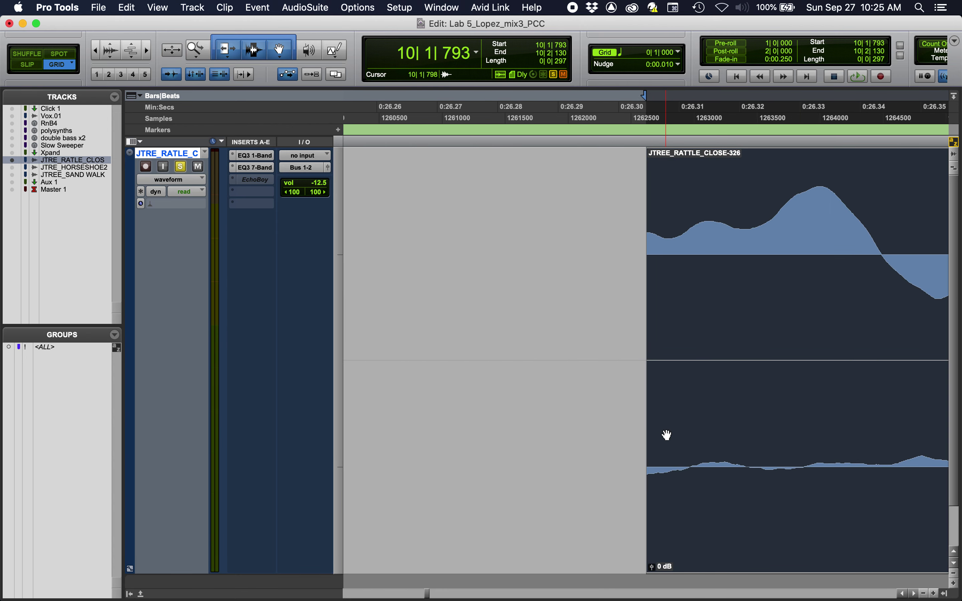
- Try trimming the start of JTREE_RATTLE_CLOSE-326 in Grid mode, undo the trim, and switch the edit mode to Slip
click(648, 330)
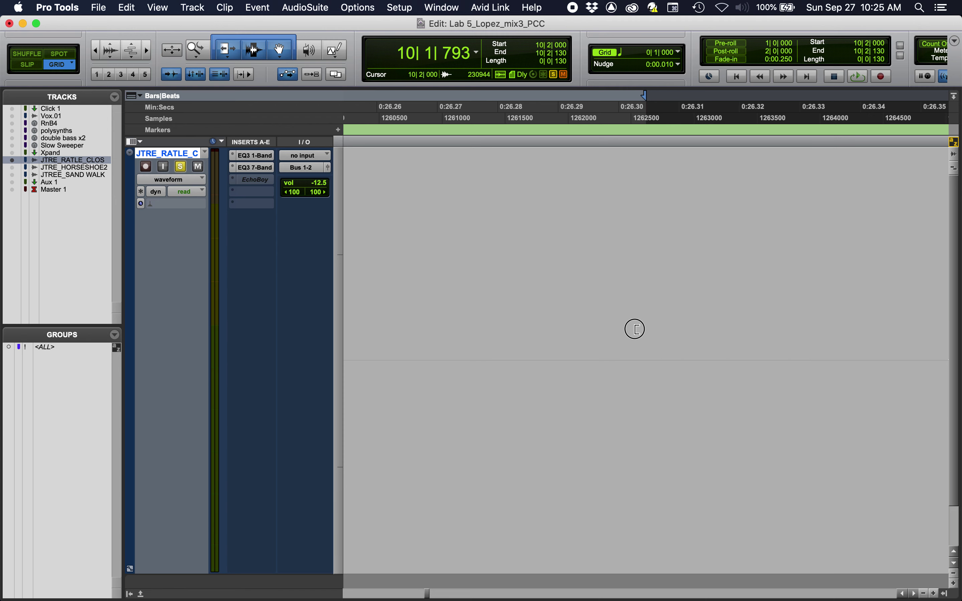
key(alt+super+z)
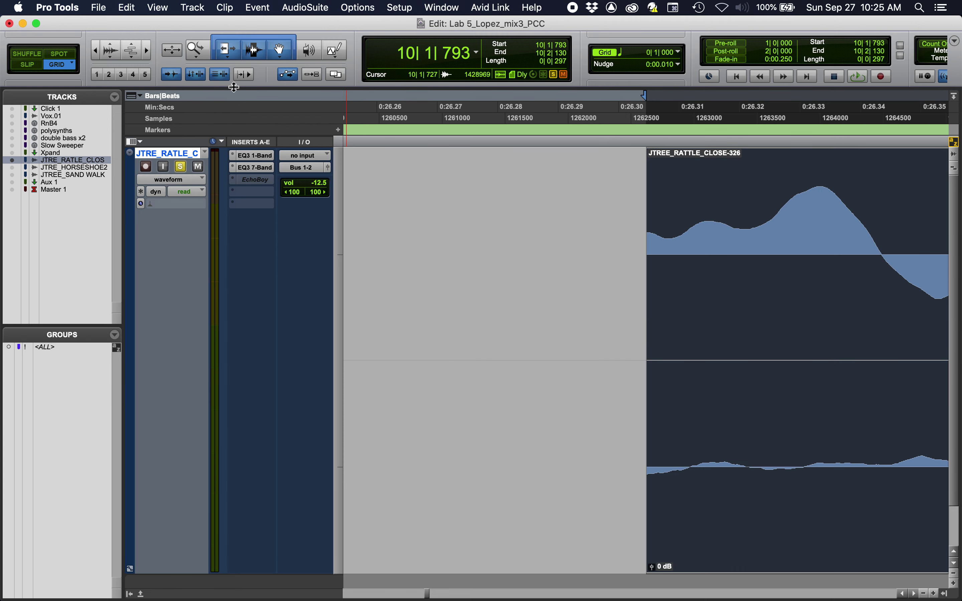
key(F2)
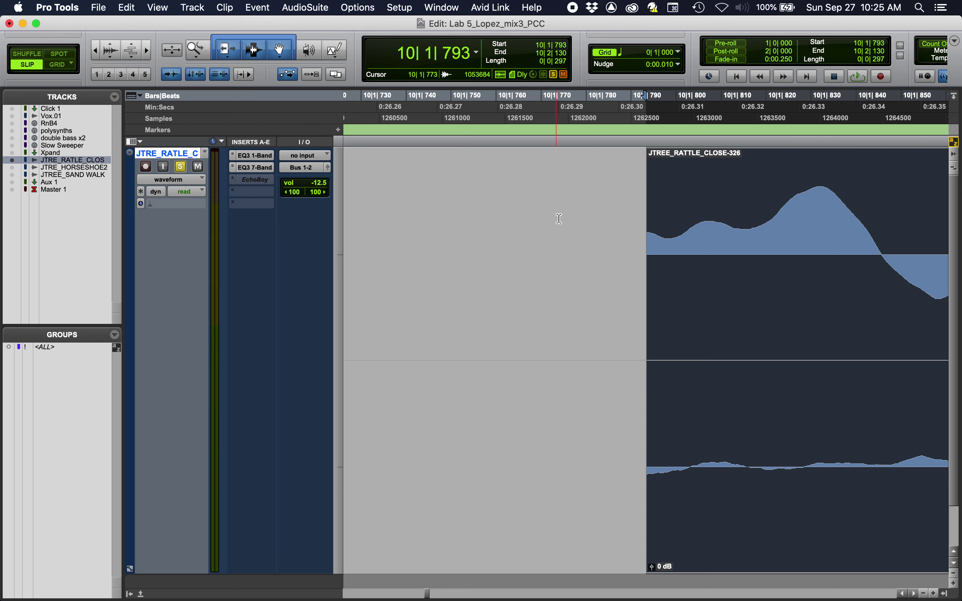
- Trim JTREE_RATTLE_CLOSE-326 in Slip mode so it starts at 10|1|784 and ends at 10|2|122
drag(647, 281, 694, 269)
scroll(694, 269, right, 15)
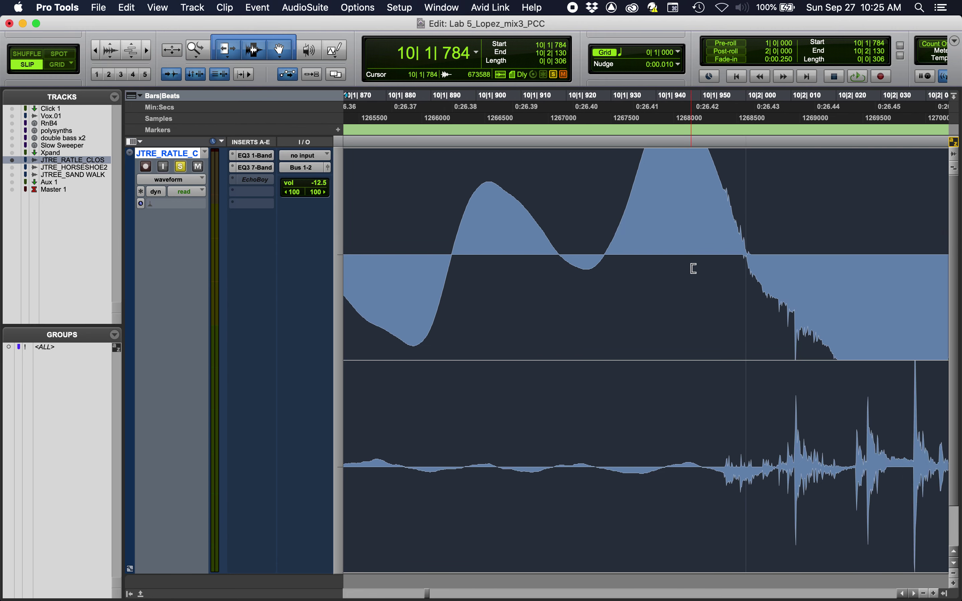
drag(709, 296, 671, 297)
scroll(671, 298, down, 6)
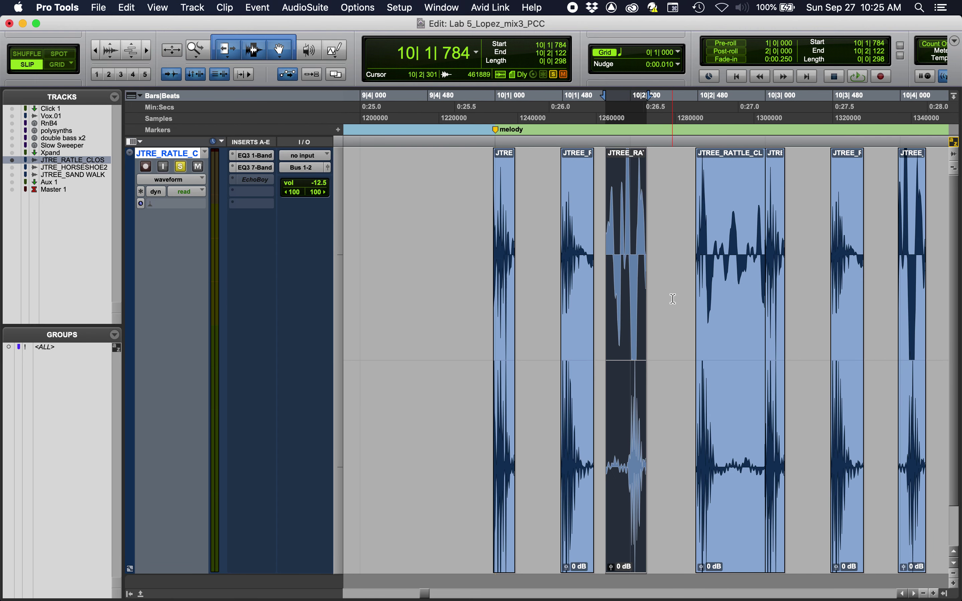
- Audition the trimmed rattle clip by playing the track from 10|1|291
click(536, 209)
key(space)
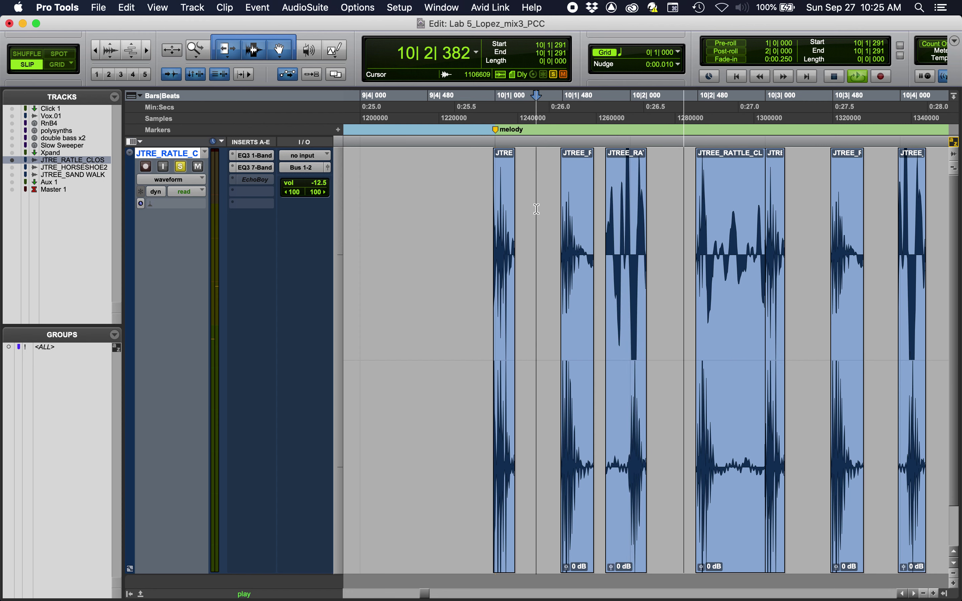
key(space)
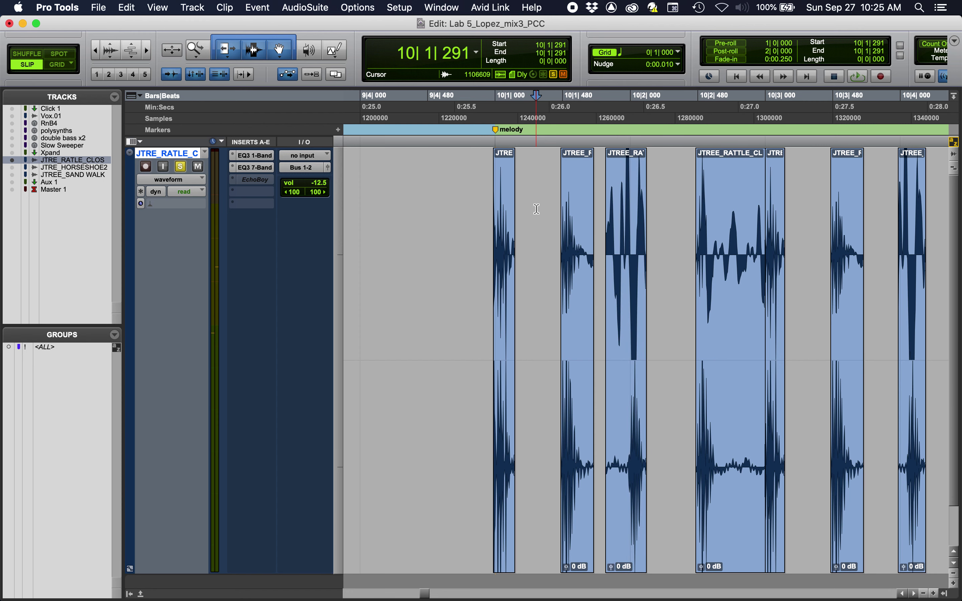
key(space)
- Trim JTREE_RATTLE_CLOSE-326 more tightly, moving its start to 10|1|792 and its end to 10|2|088
click(635, 337)
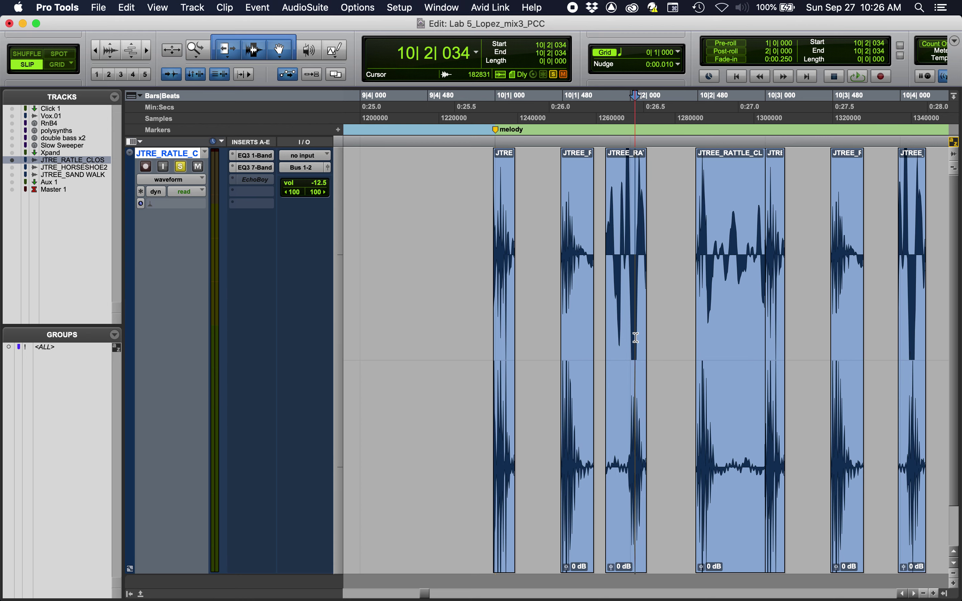
key(super+bracketright)
key(super+bracketright)
key(super+bracketright)
key(super+bracketright)
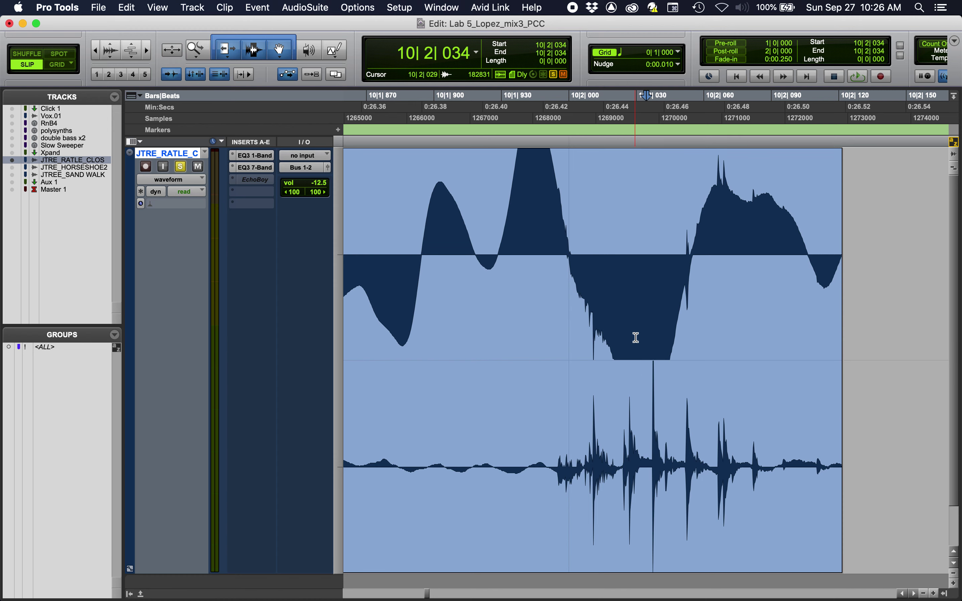
scroll(687, 370, left, 10)
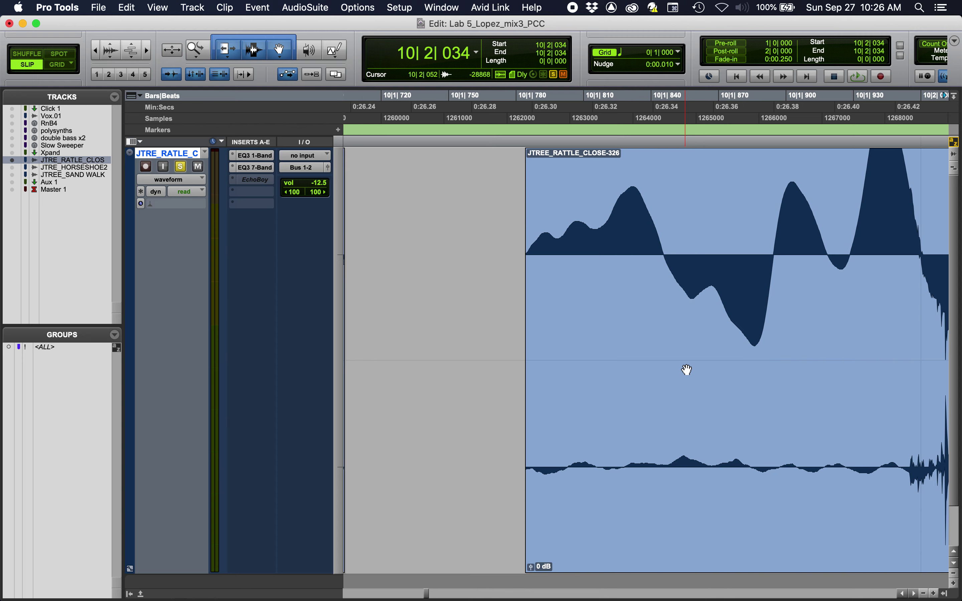
drag(545, 299, 563, 298)
scroll(563, 299, right, 10)
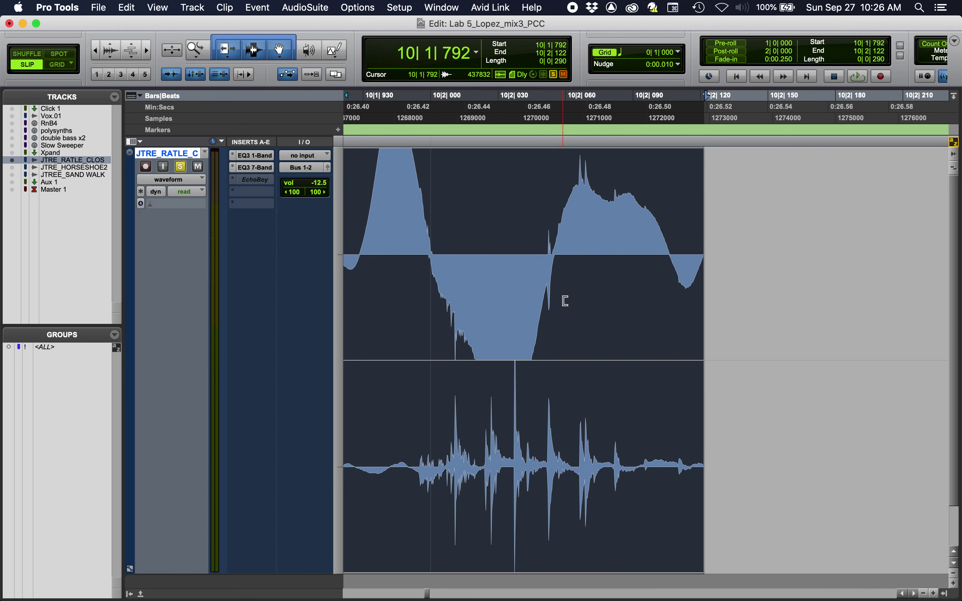
drag(701, 321, 627, 310)
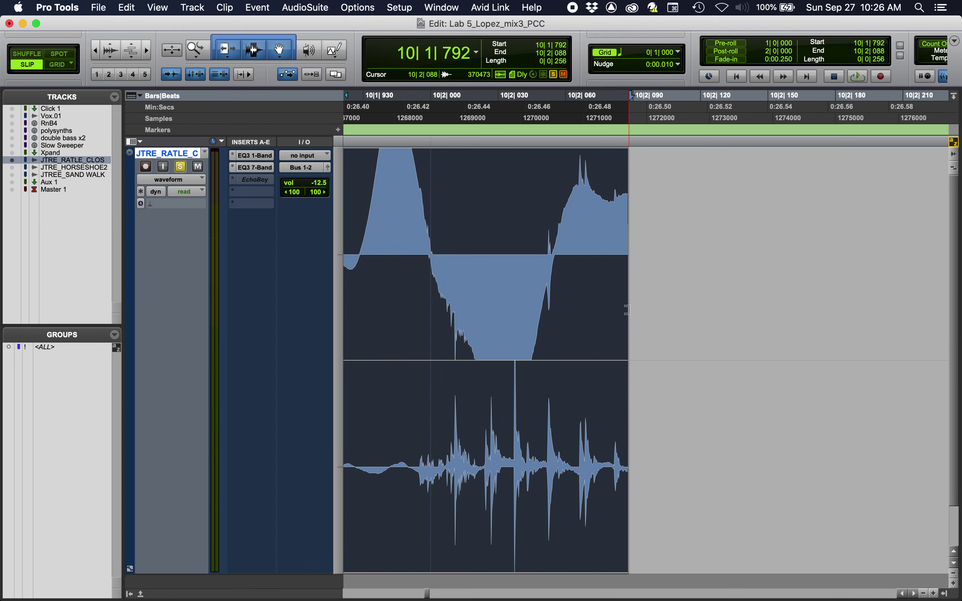
- Create a Standard, Equal Gain fade-in on JTREE_RATTLE_CLOSE-326 using a selection across its start from 10|1|789 to 10|1|803
scroll(422, 342, left, 8)
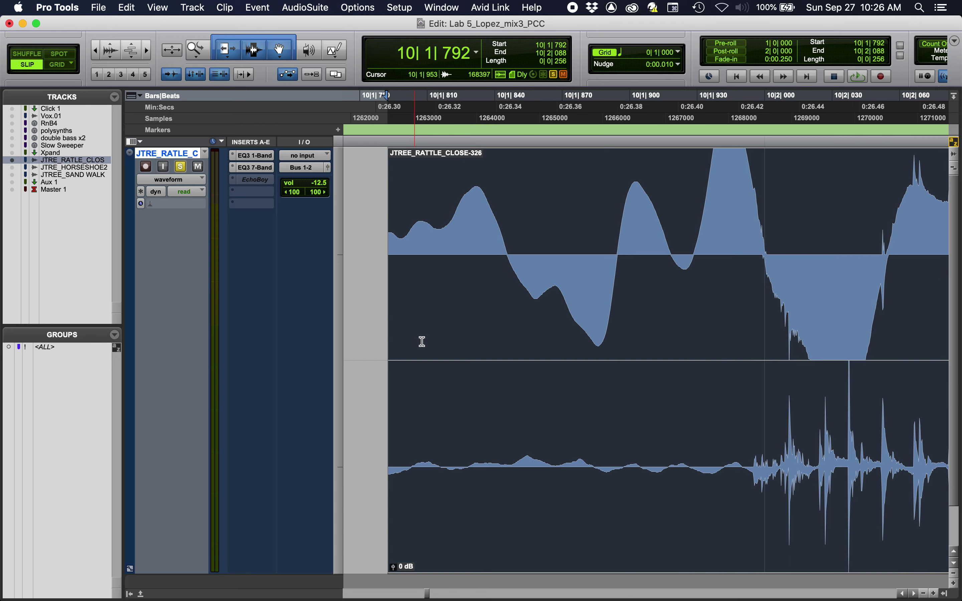
click(424, 326)
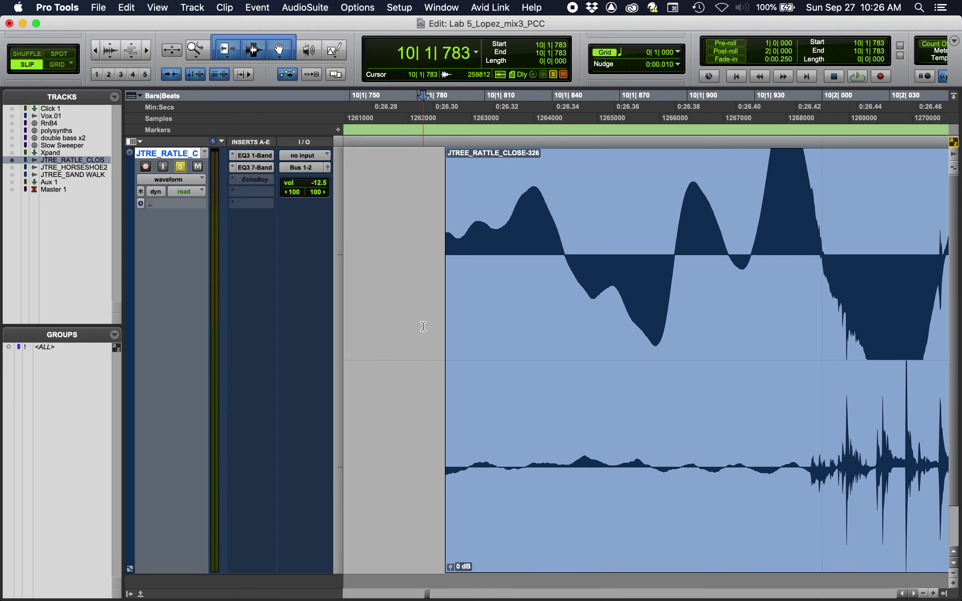
click(438, 315)
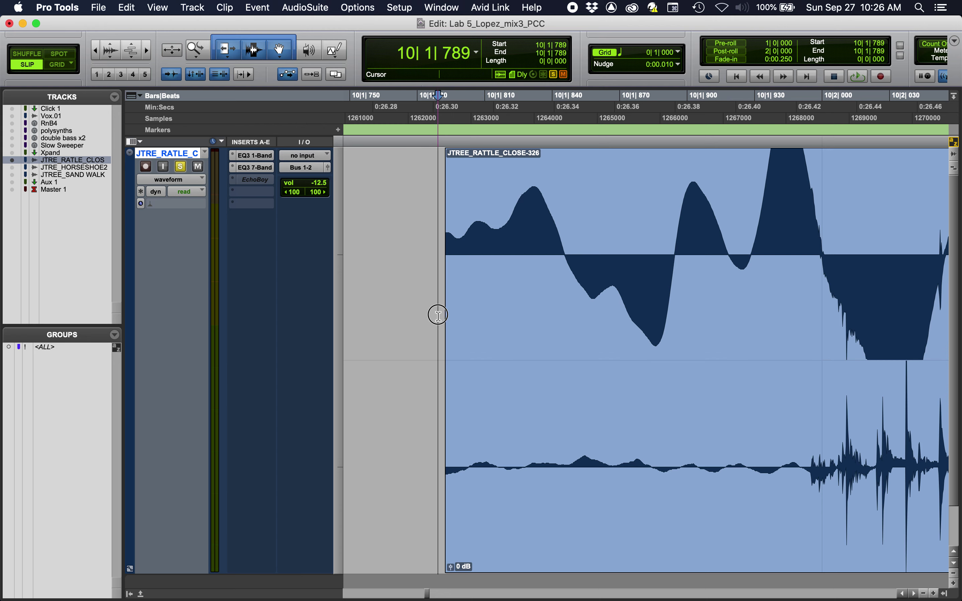
drag(438, 315, 469, 317)
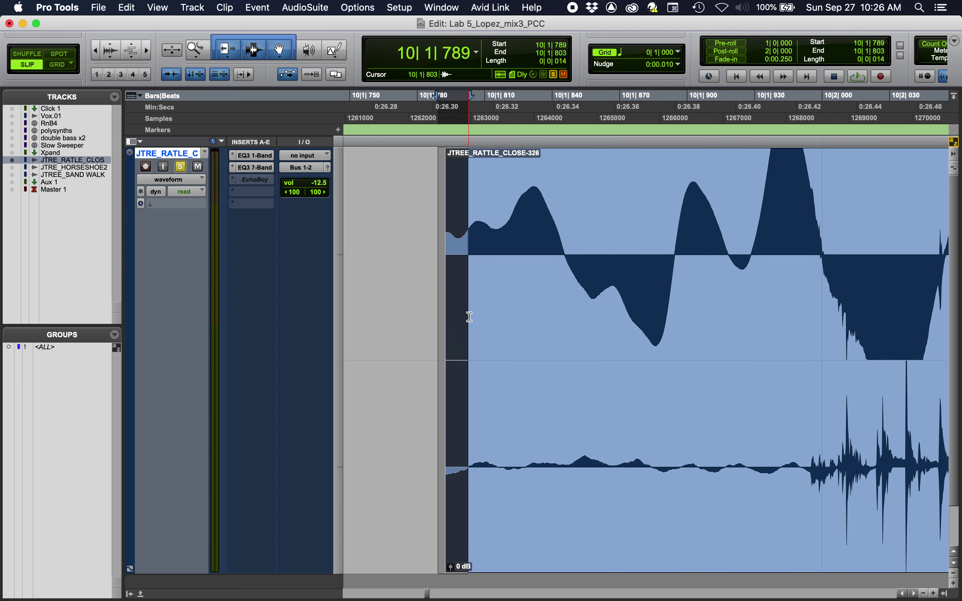
click(128, 8)
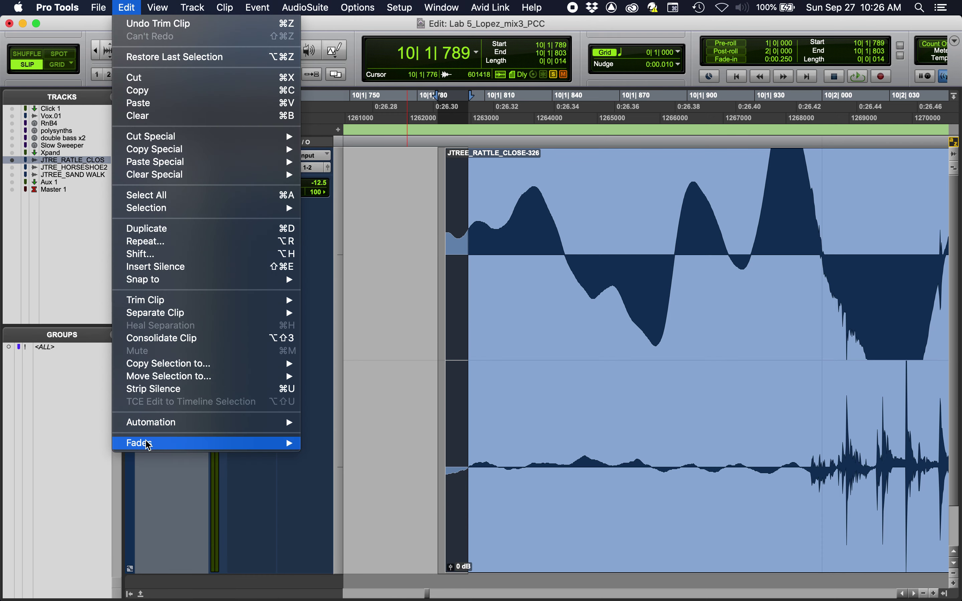
mouse_move(147, 443)
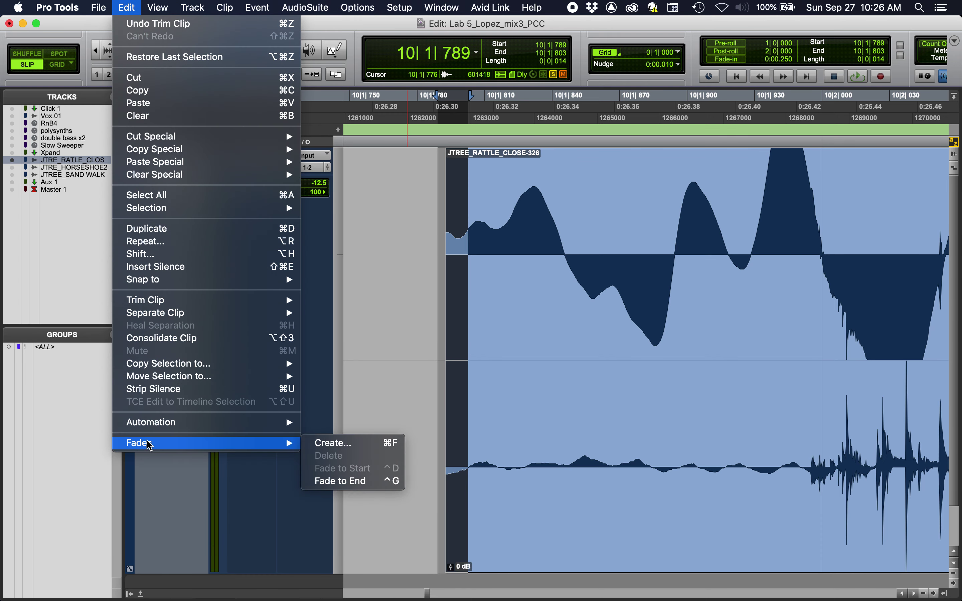
click(328, 449)
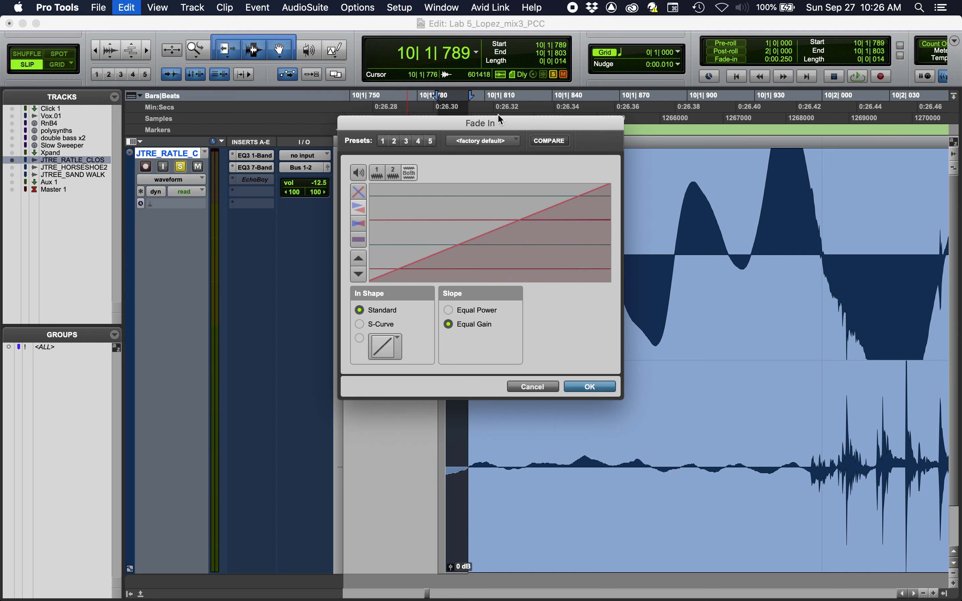
click(579, 390)
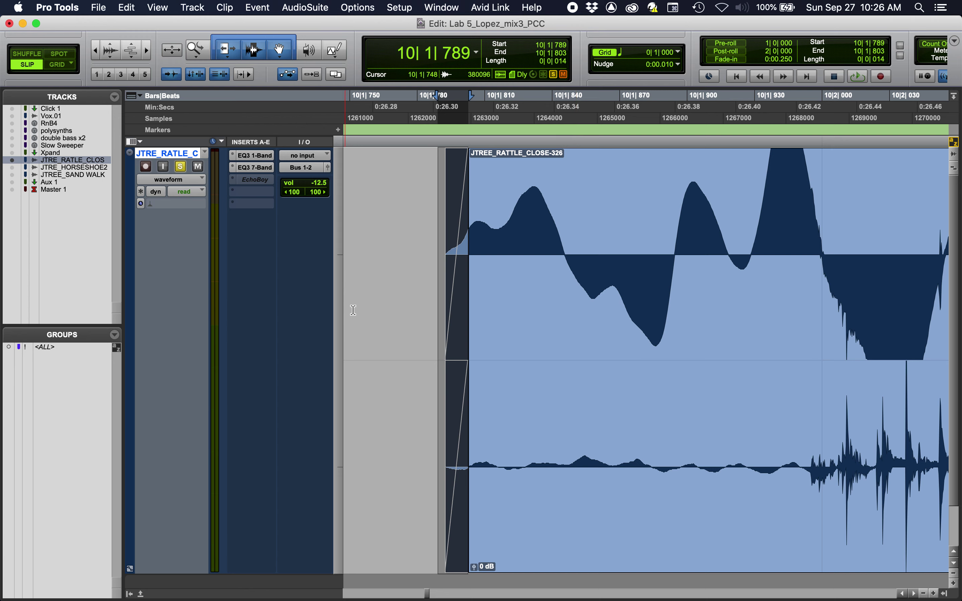
- Delete the fade-in from the start of JTREE_RATTLE_CLOSE-326
click(388, 331)
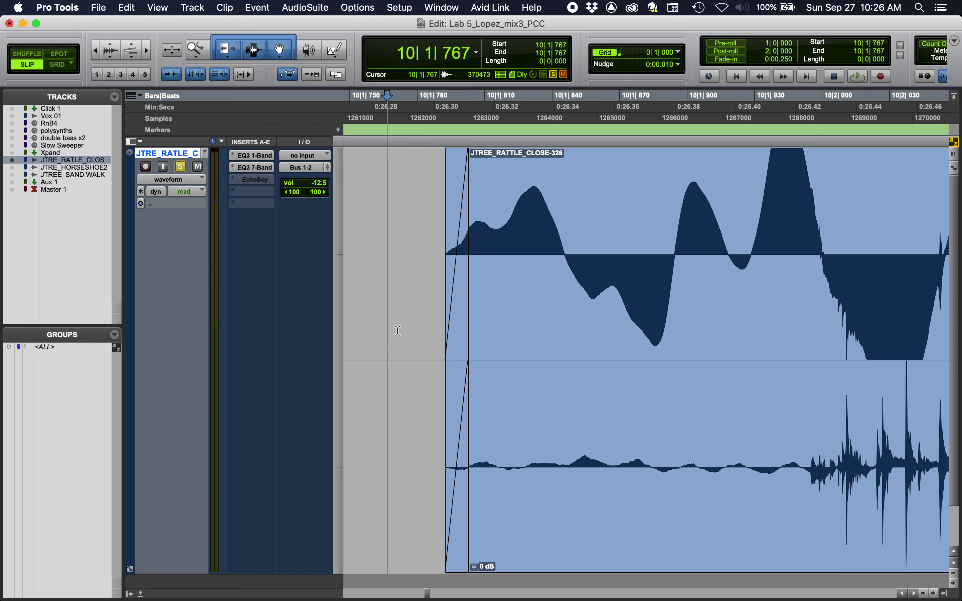
click(456, 514)
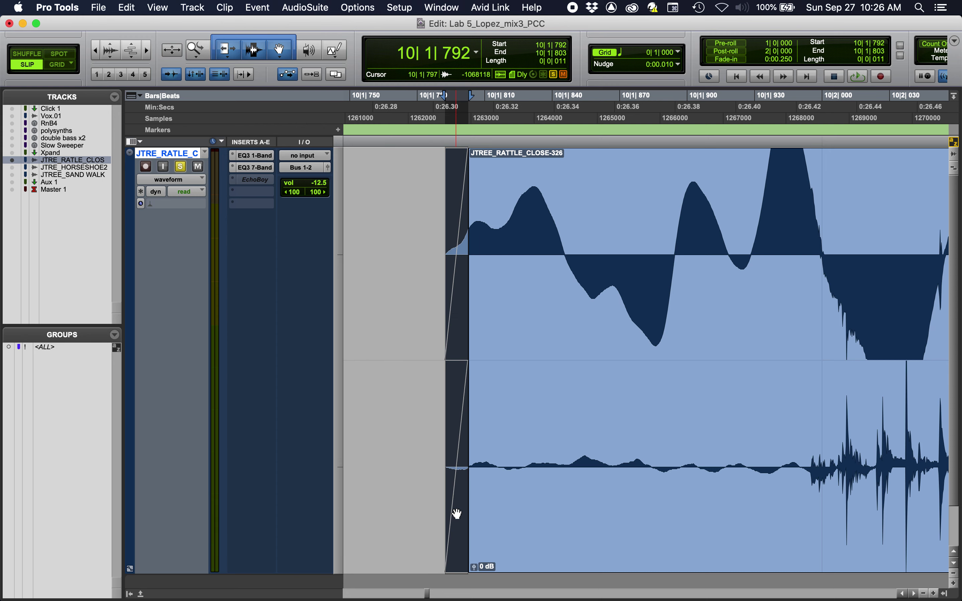
key(Delete)
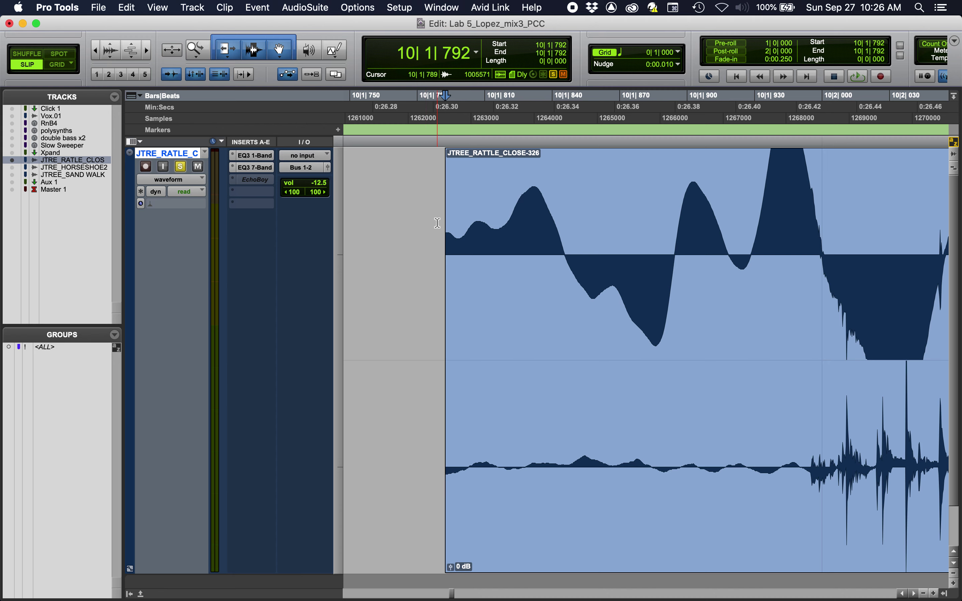
- Select from 10|1|788 to 10|1|808 across the clip's start and create a Standard, Equal Gain fade-in
drag(436, 221, 480, 227)
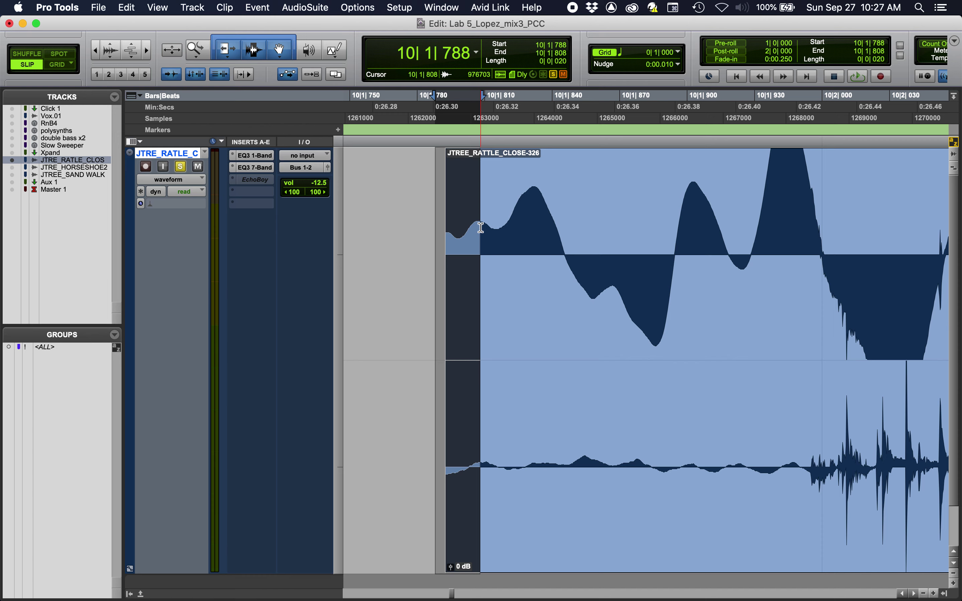
key(super+f)
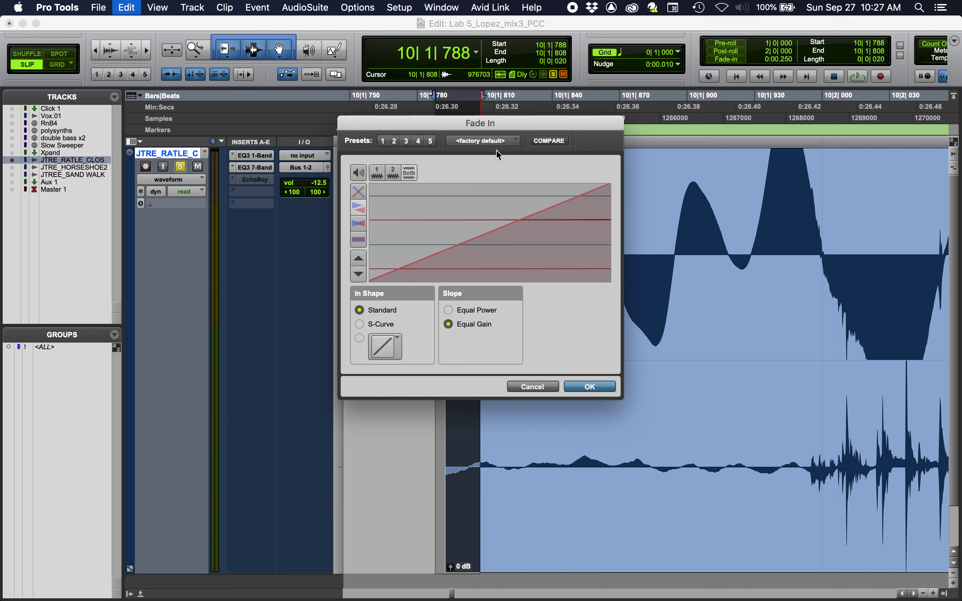
click(597, 387)
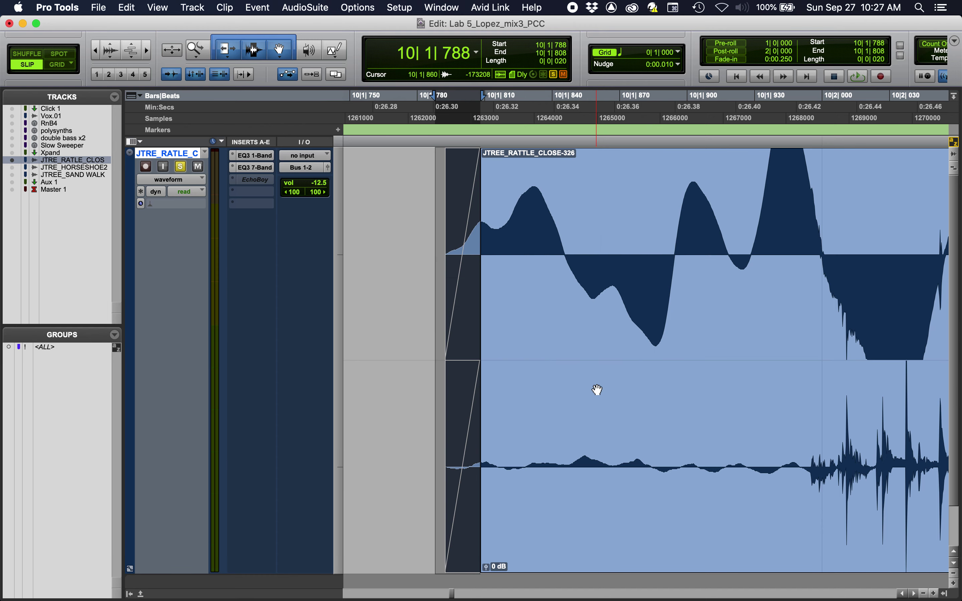
- Try removing and restoring the new fade-in, and clear it from the clip's start
key(super+z)
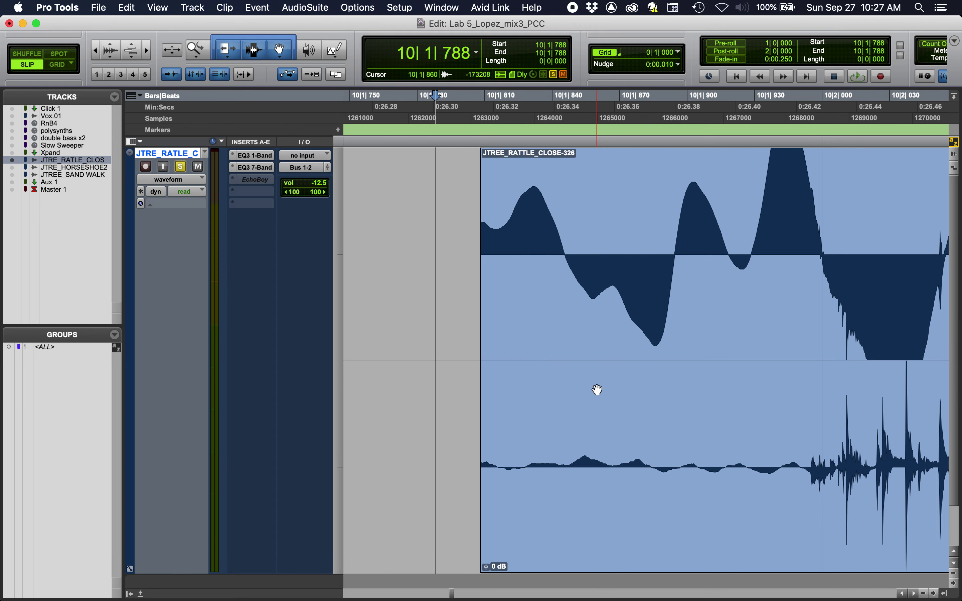
key(shift+super+z)
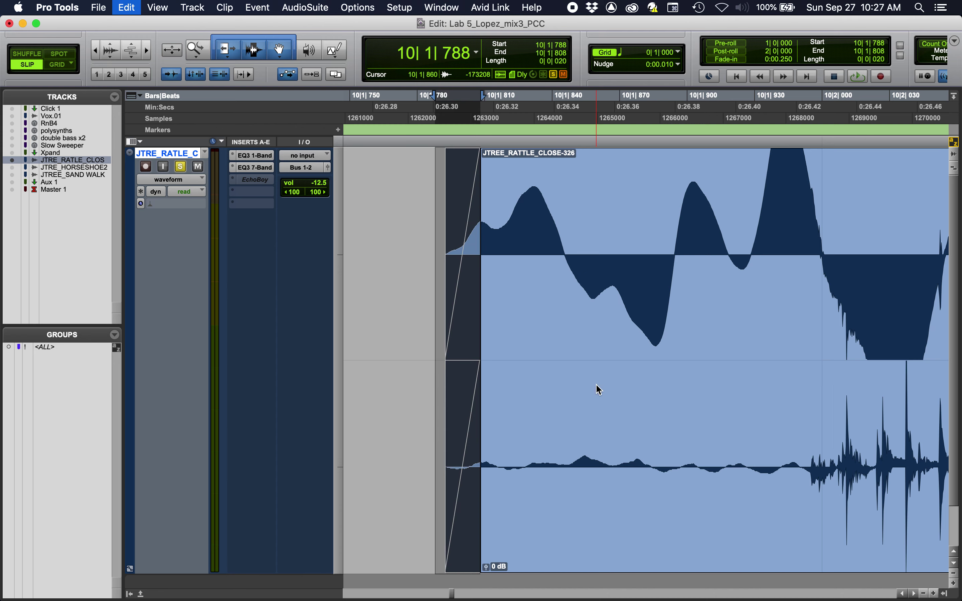
click(382, 394)
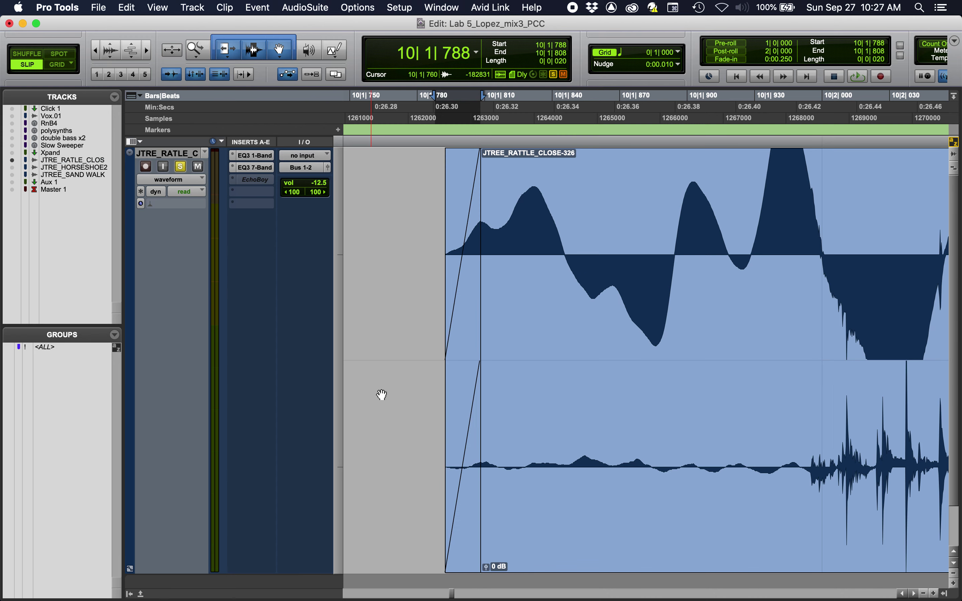
key(super+z)
click(457, 487)
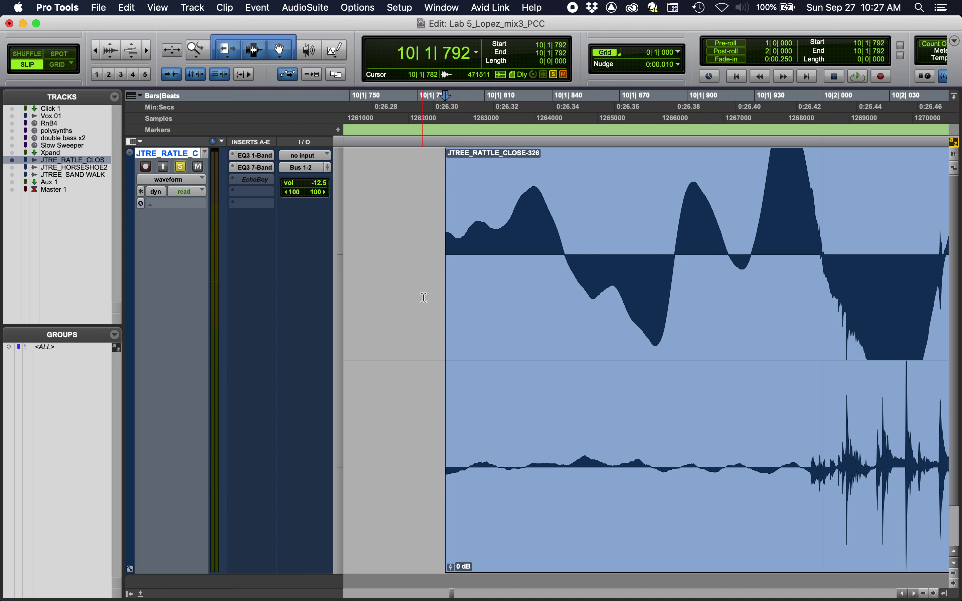
- Select from 10|1|783 to 10|1|812 across the clip's start, apply the default curved fade-in directly, and remove that fade
drag(423, 297, 490, 295)
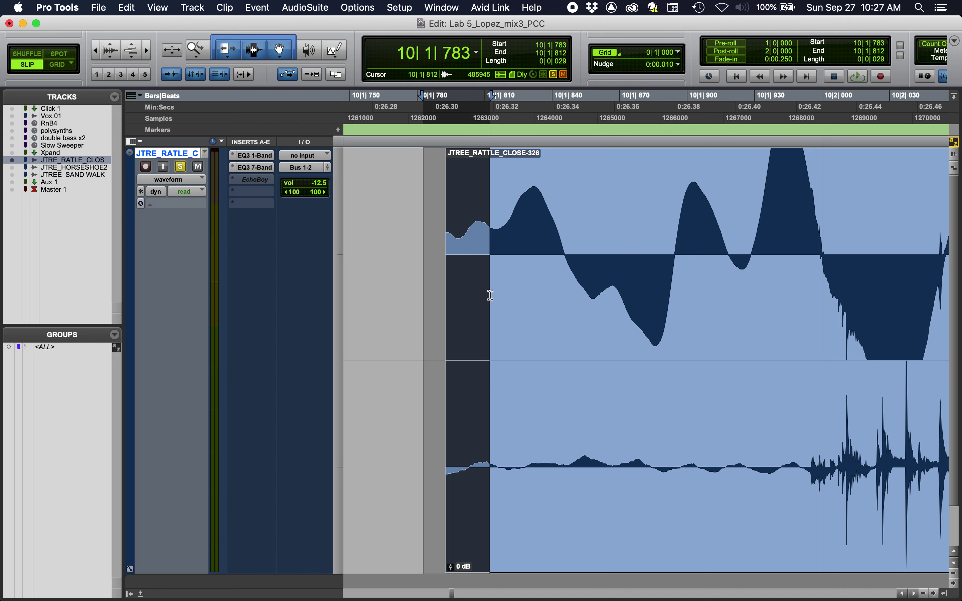
key(f)
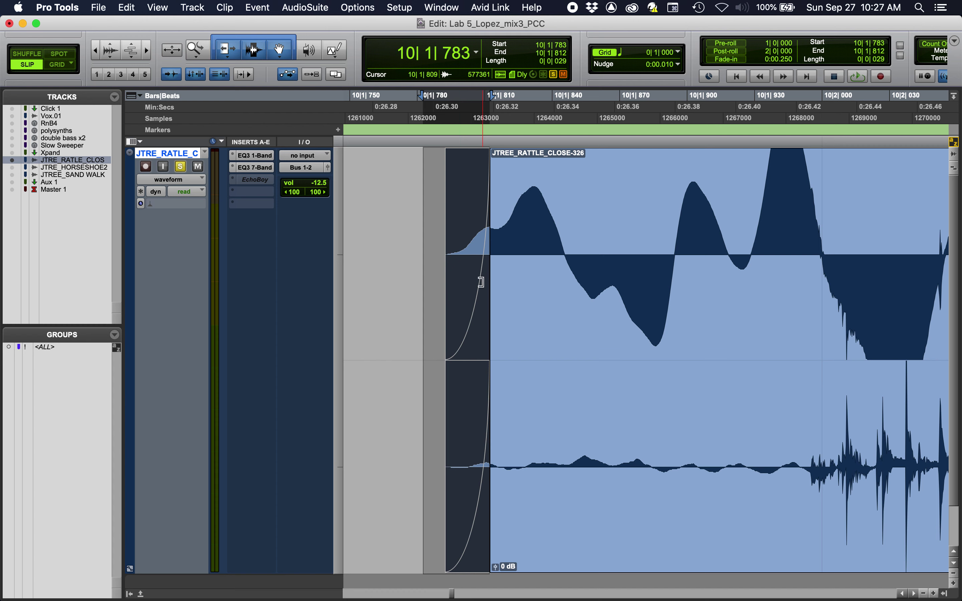
key(Delete)
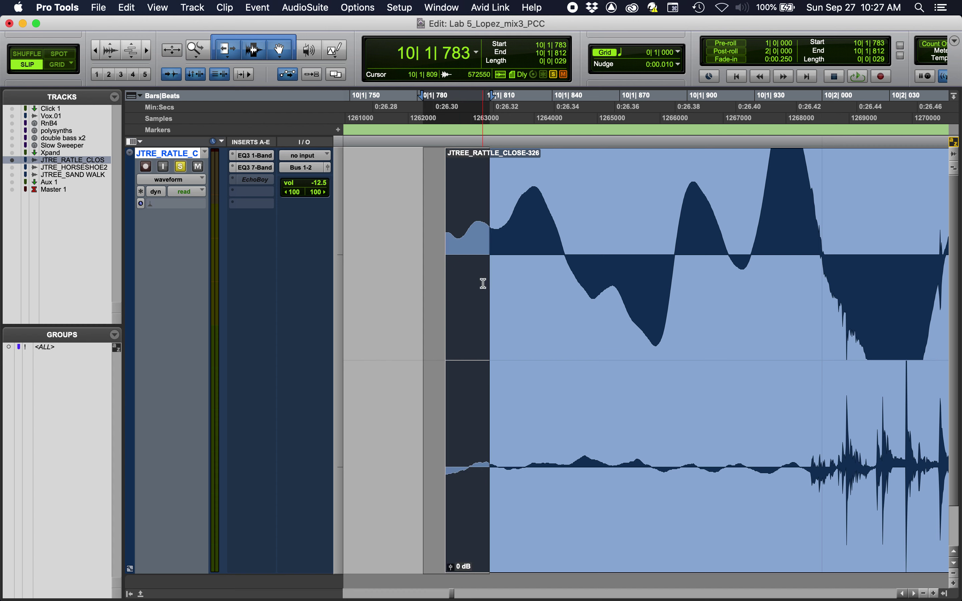
- Open and cancel the Fade In settings, and apply the default curved fade-in directly to the selected clip start
key(super+f)
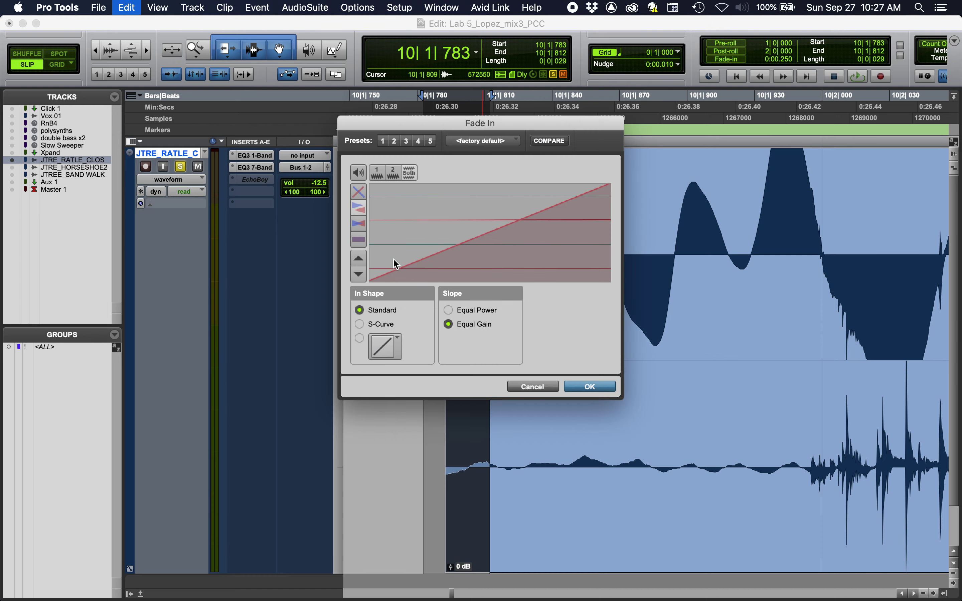
click(524, 388)
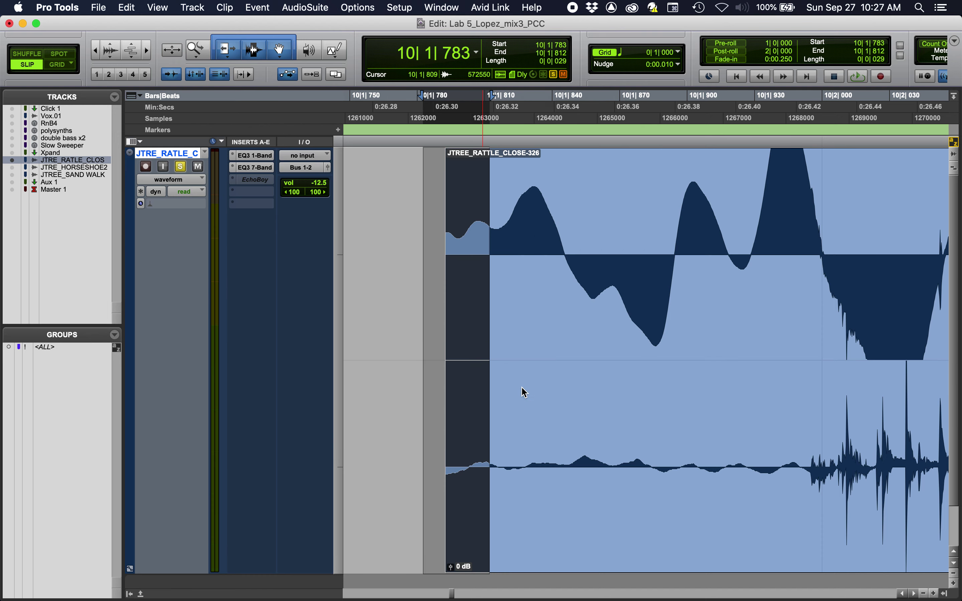
key(ctrl+f)
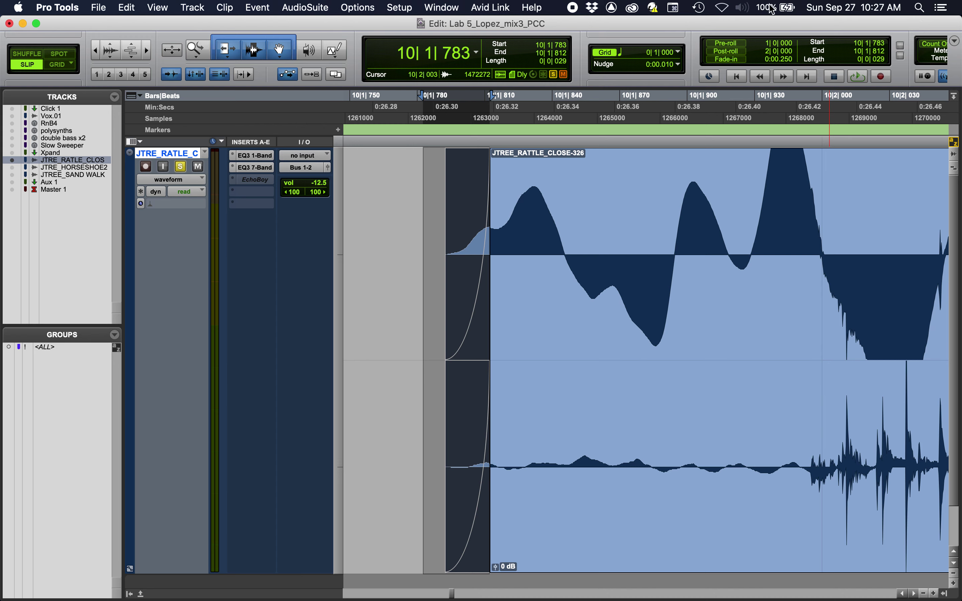
- Show the on-screen keyboard and place the edit cursor in the empty area before the clip at 10|1|769
click(673, 7)
click(666, 39)
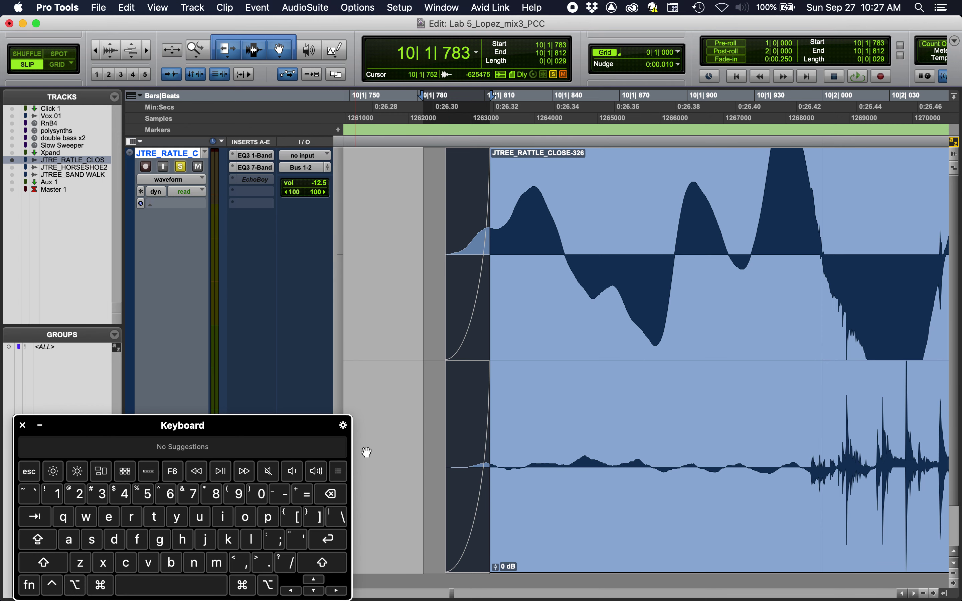
click(393, 335)
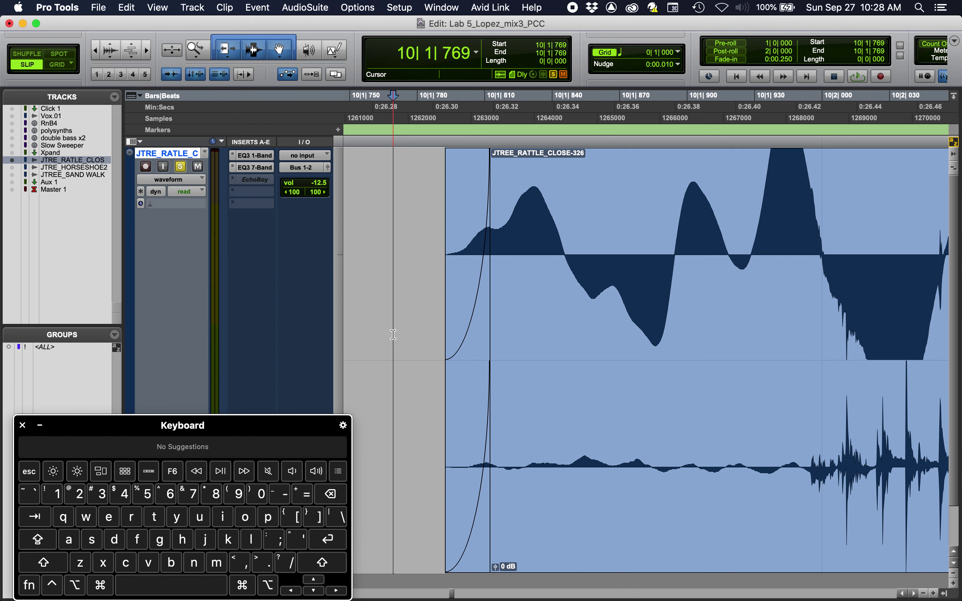
- Select from 10|2|071 to 10|2|091 across the clip's end and apply the default linear fade-out directly
scroll(393, 334, right, 5)
scroll(393, 334, right, 7)
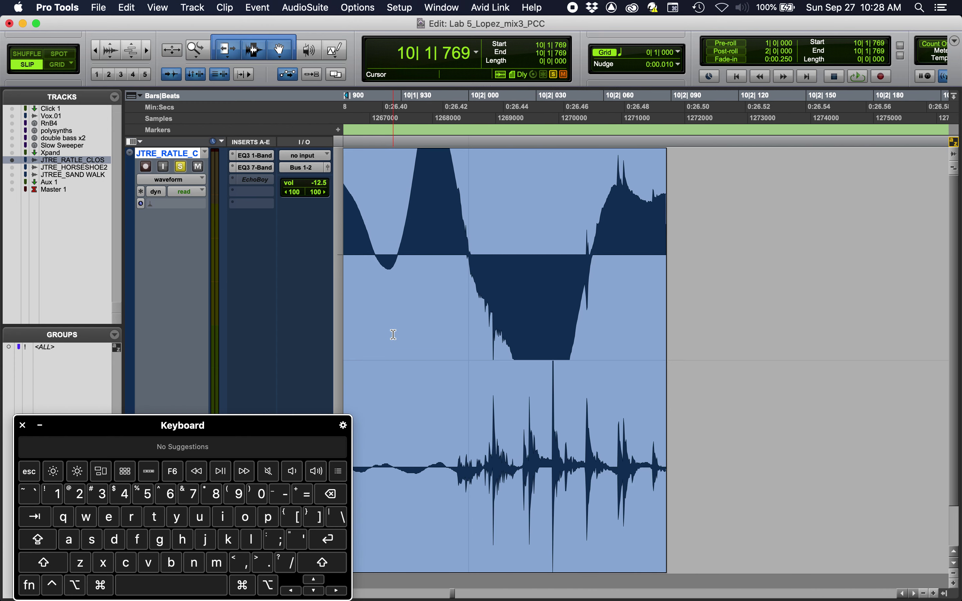
click(675, 253)
drag(675, 253, 628, 255)
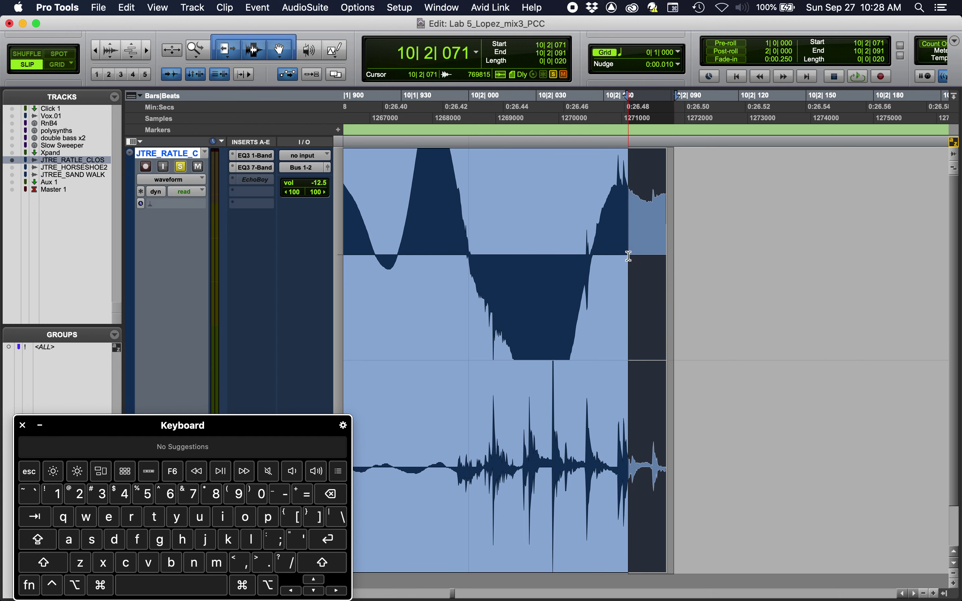
key(f)
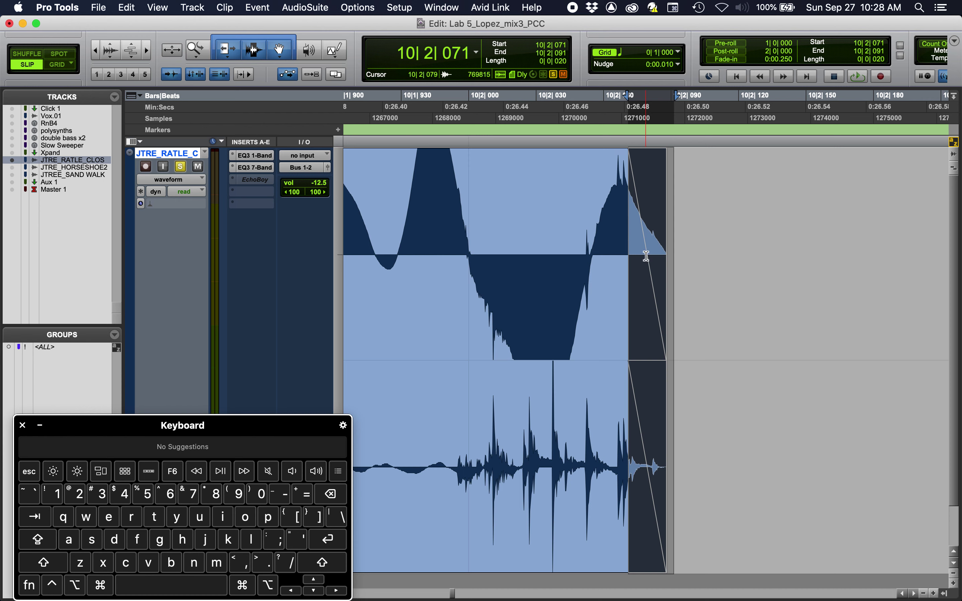
- Find the default fade settings in the editing preferences, view the default fade-in curve, and leave it without saving
click(392, 8)
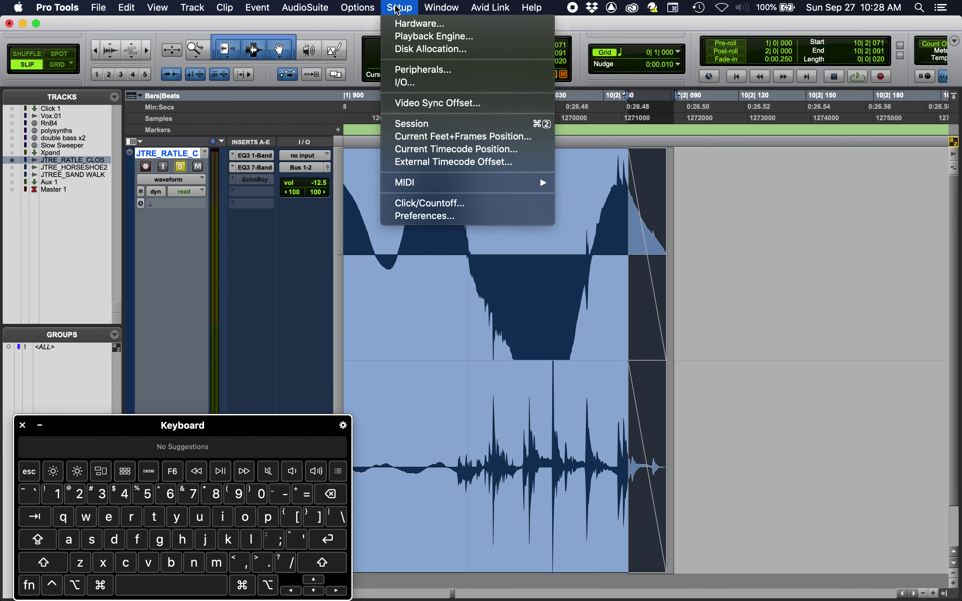
click(441, 217)
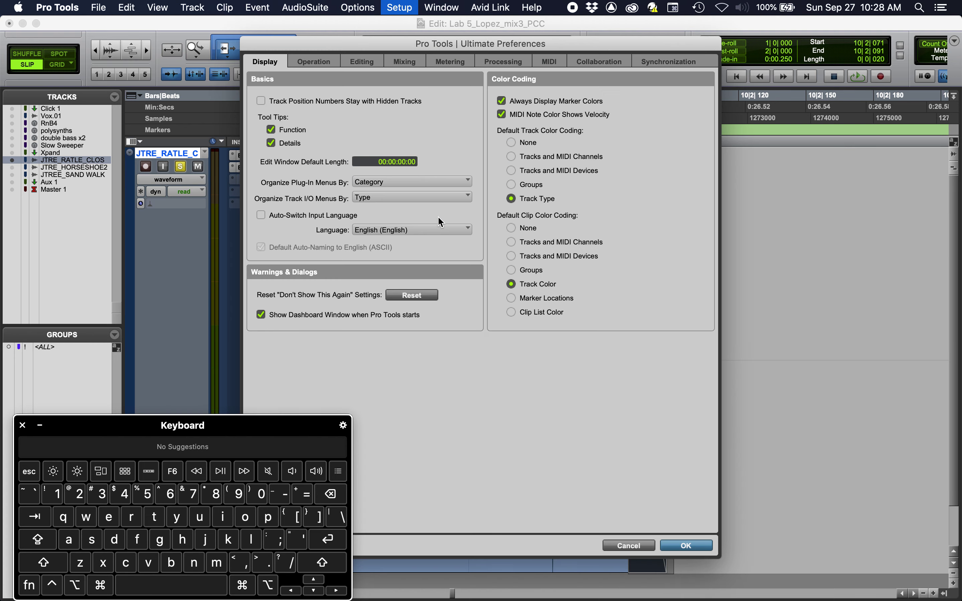
click(496, 62)
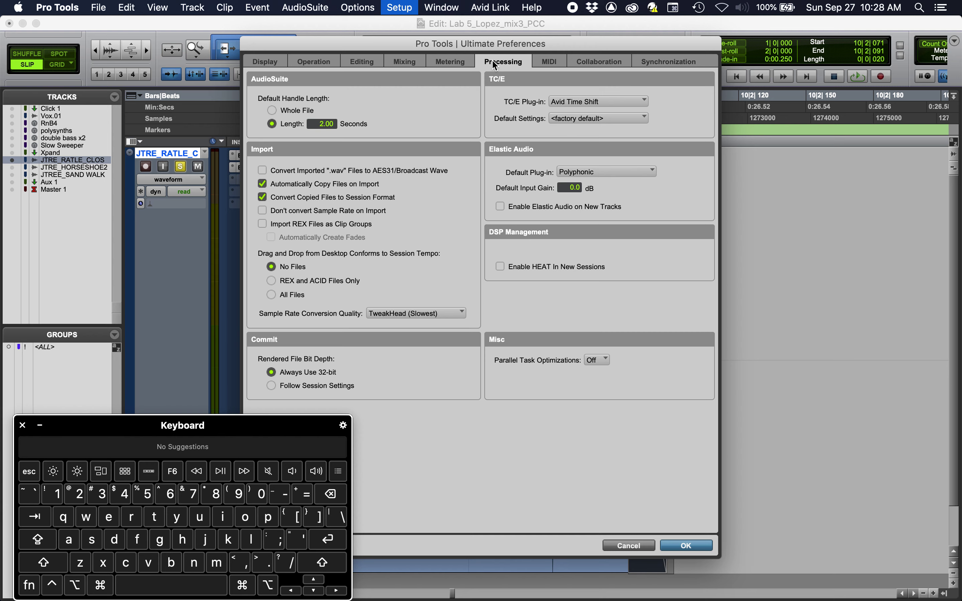
click(360, 62)
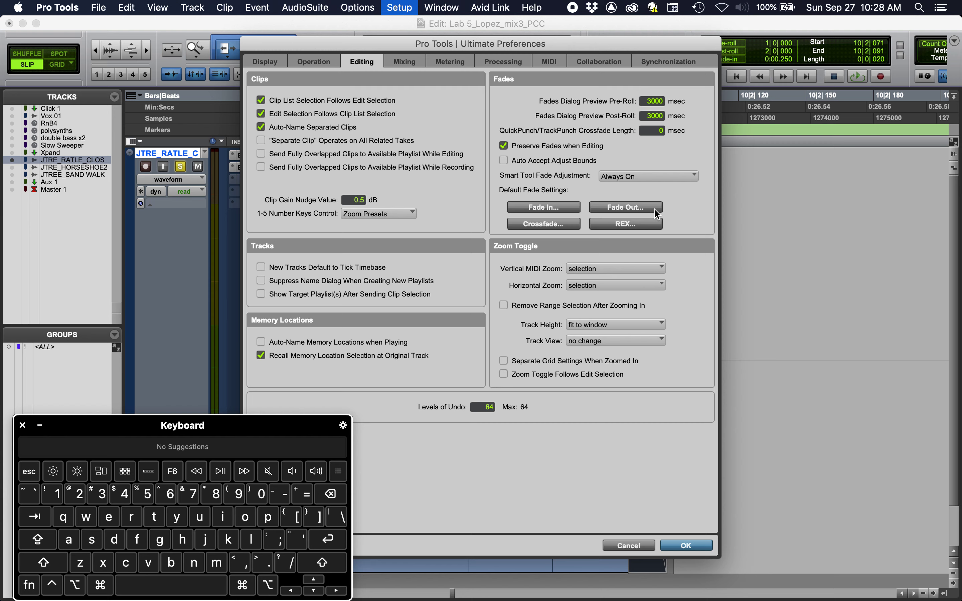
click(551, 211)
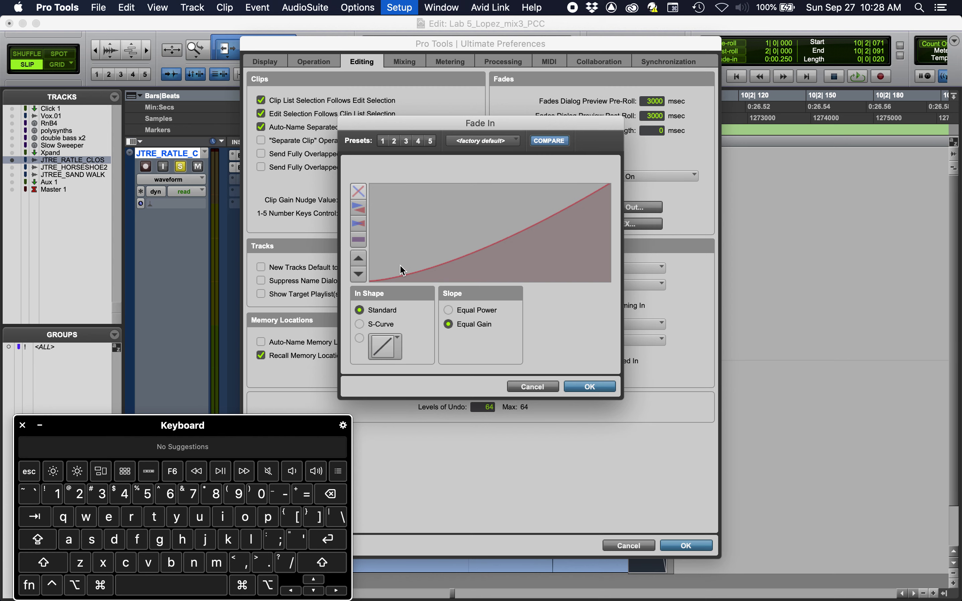
click(525, 389)
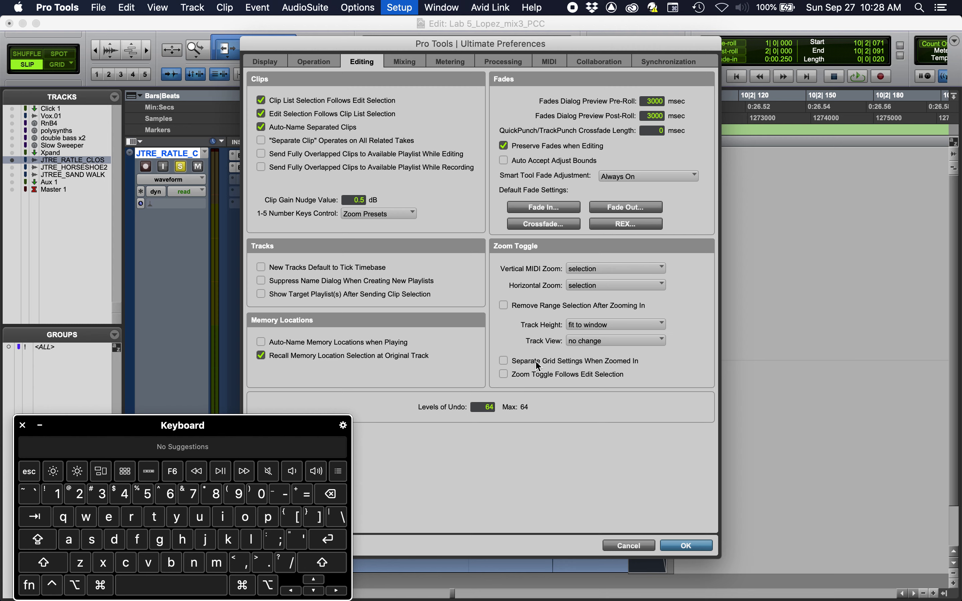
- Bend the default fade-out into an upward-bowed curve, keeping the Standard shape and Equal Gain slope
click(630, 208)
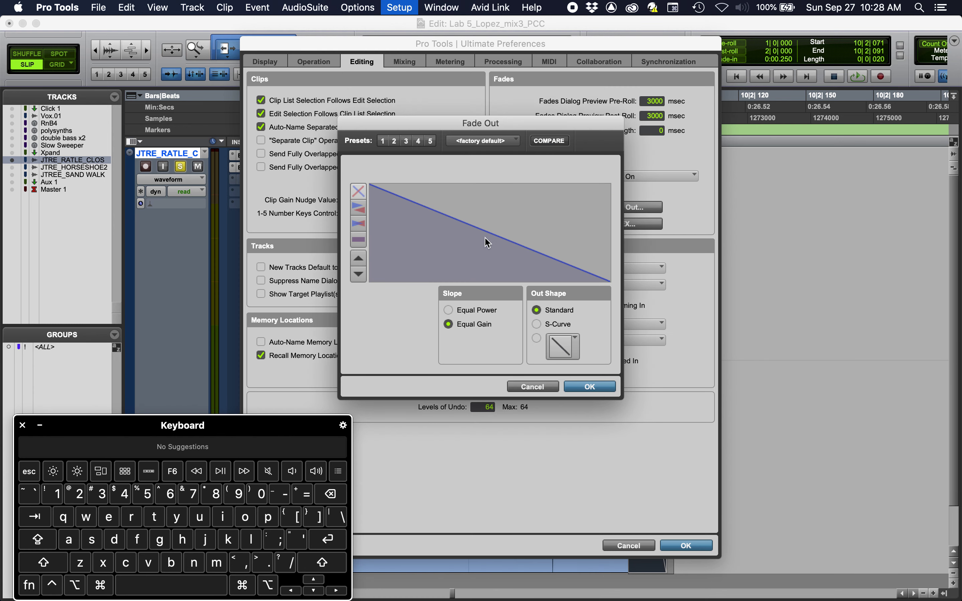
mouse_move(488, 242)
mouse_down()
mouse_move(488, 214)
mouse_move(495, 239)
mouse_up()
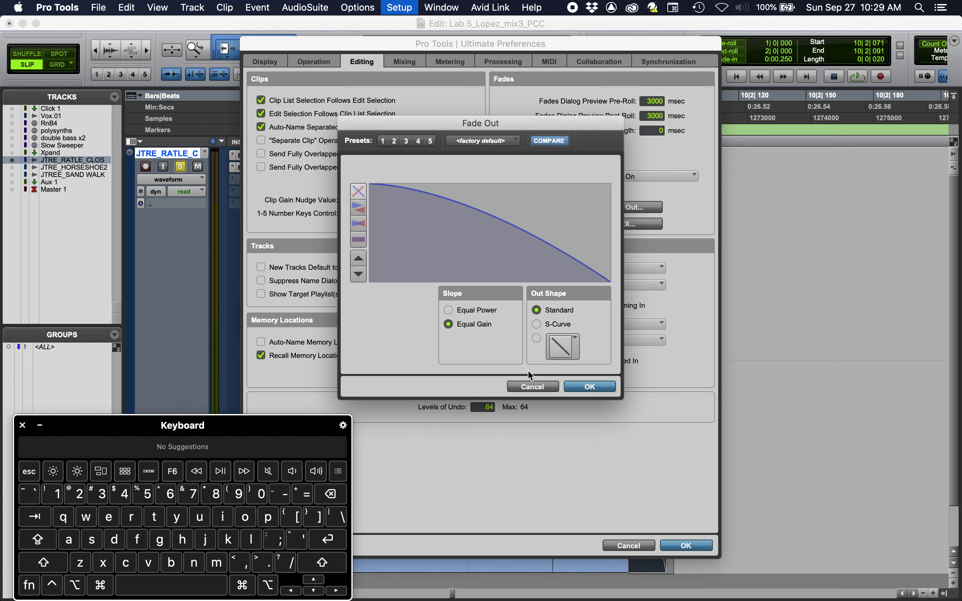
click(589, 388)
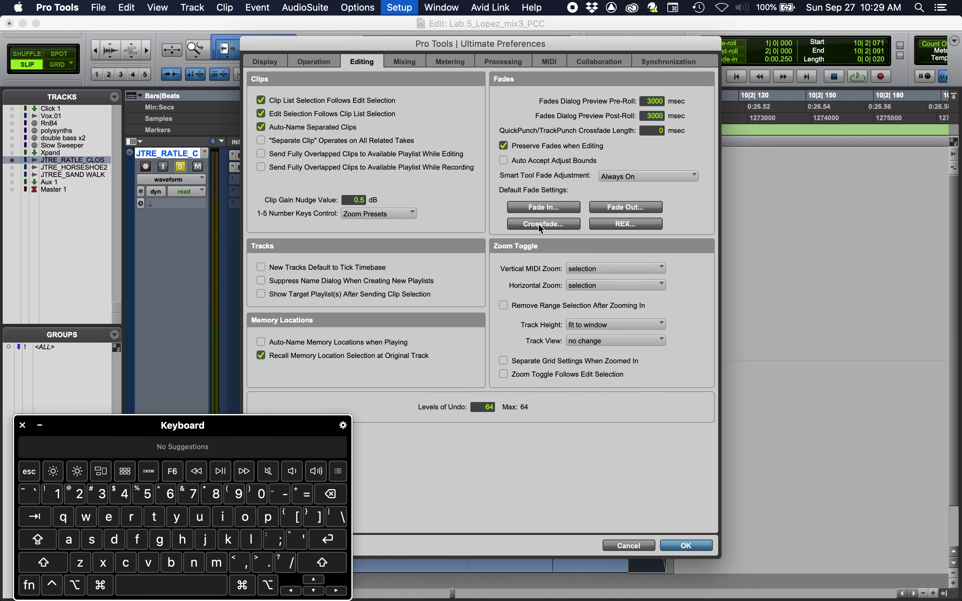
- Try S-Curve and a slow-starting preset curve as the In and Out shapes of the default crossfade
click(541, 225)
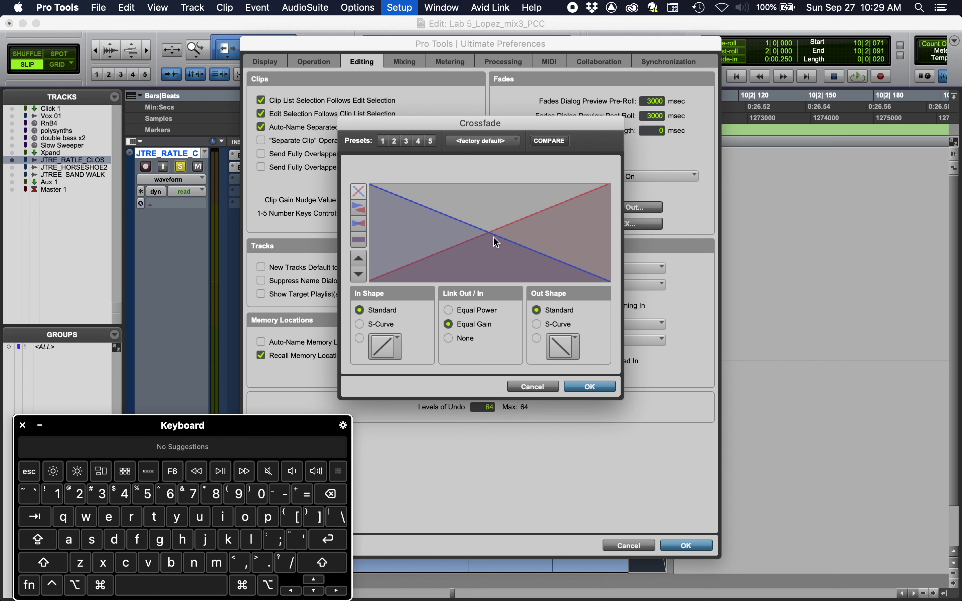
mouse_move(491, 234)
mouse_down()
mouse_move(564, 231)
mouse_move(499, 234)
mouse_move(493, 247)
mouse_up()
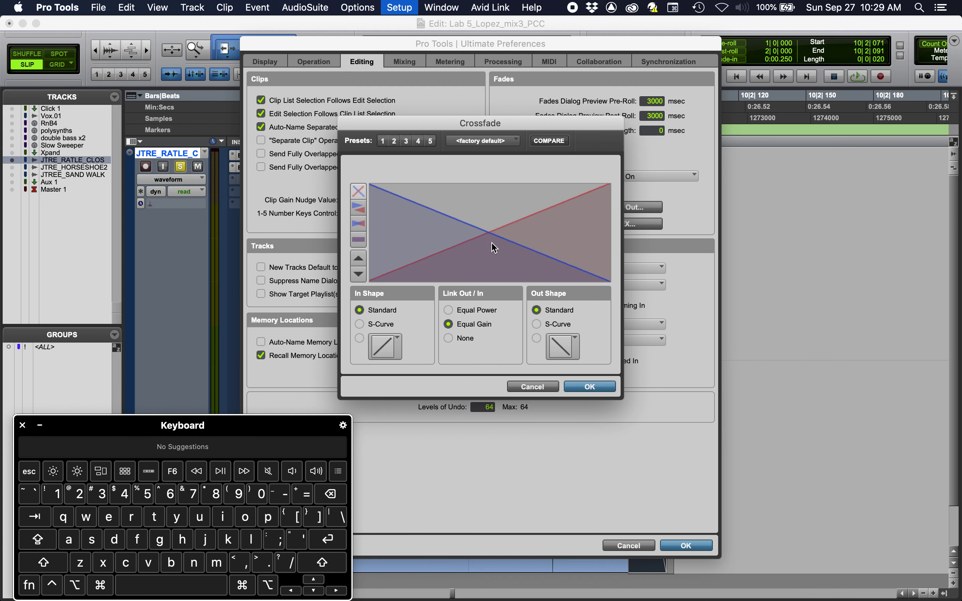
click(537, 324)
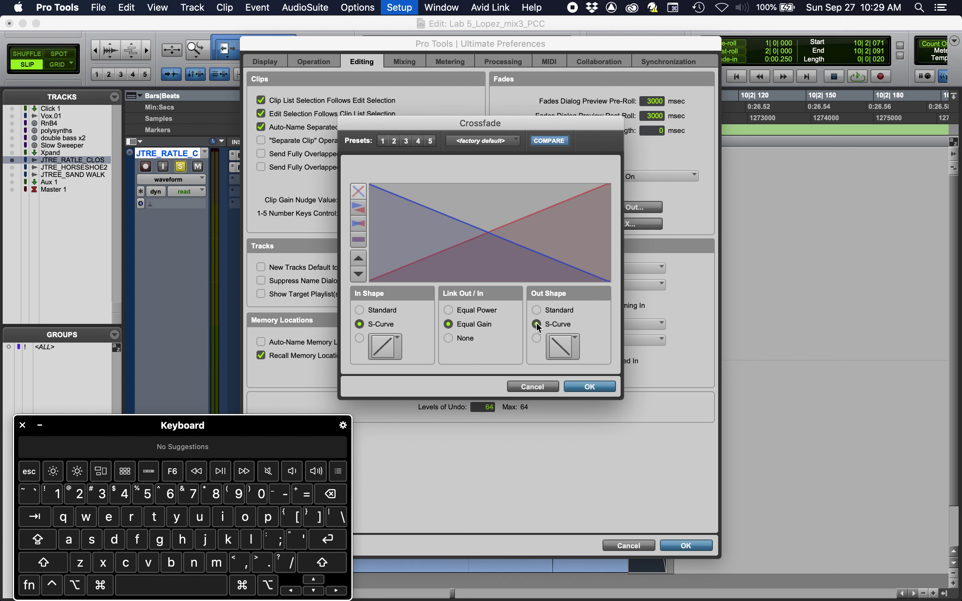
drag(494, 241, 489, 233)
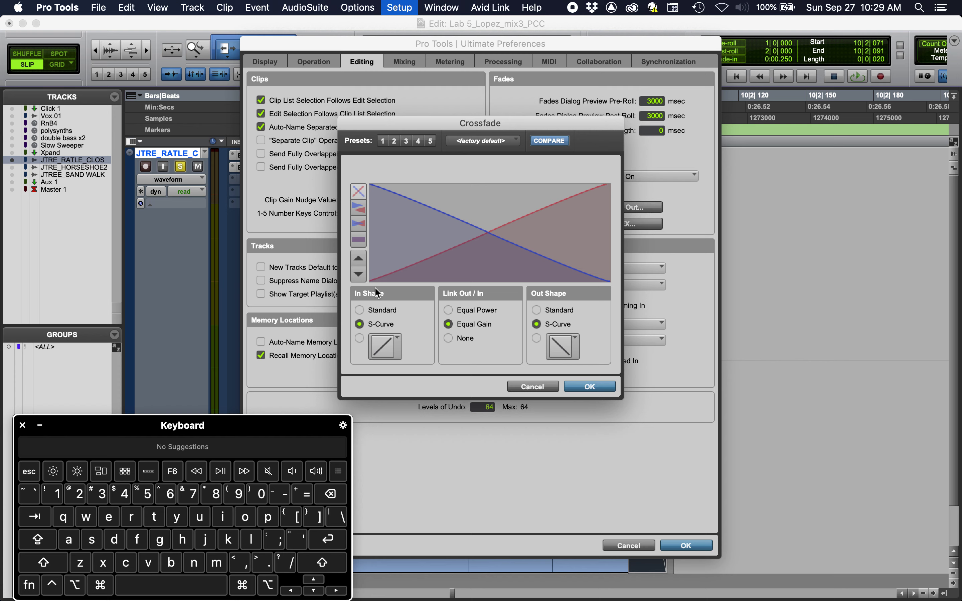
click(392, 336)
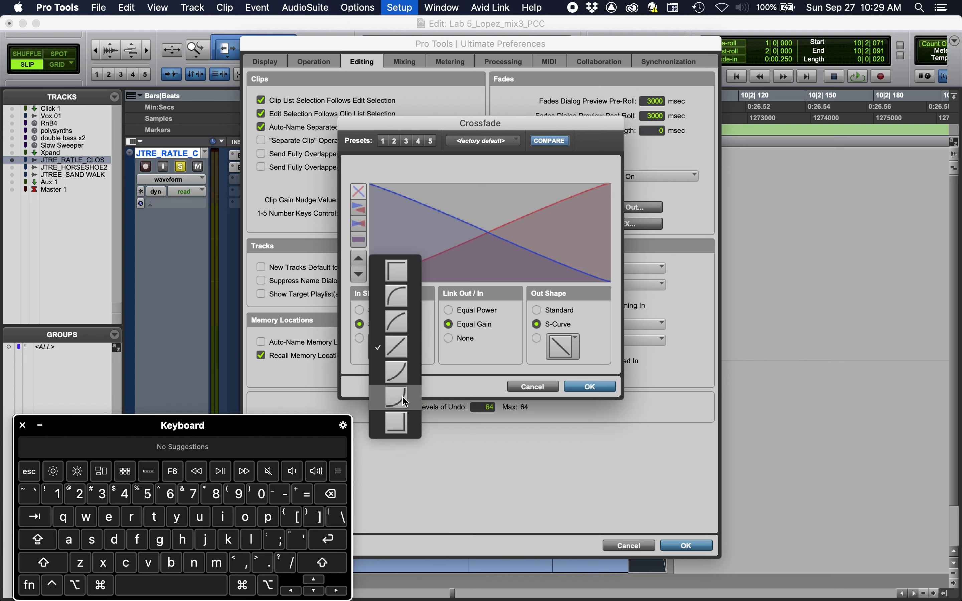
click(398, 377)
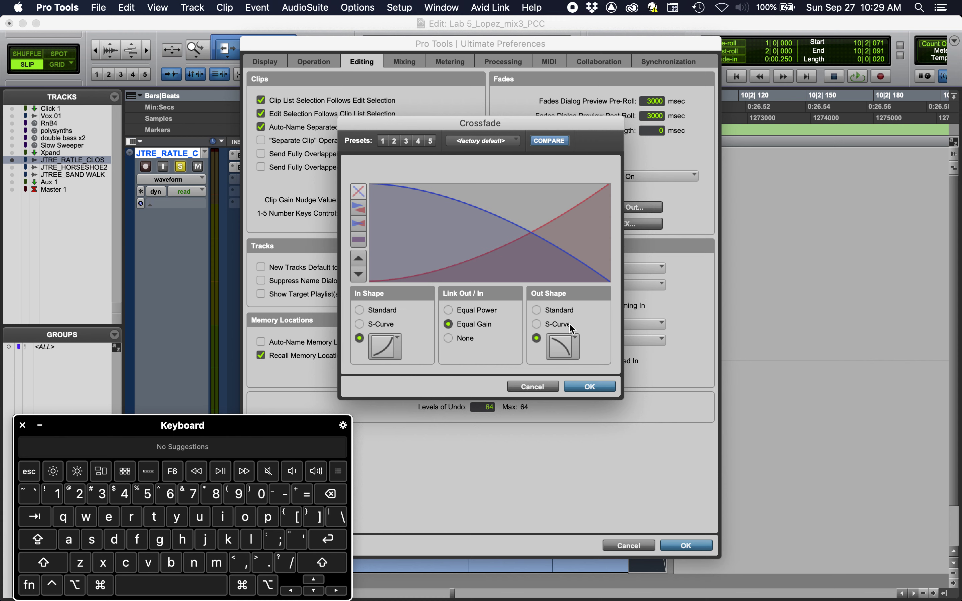
- Set the default crossfade to the linear preset shape with Equal Gain linking, and save the preferences
click(574, 341)
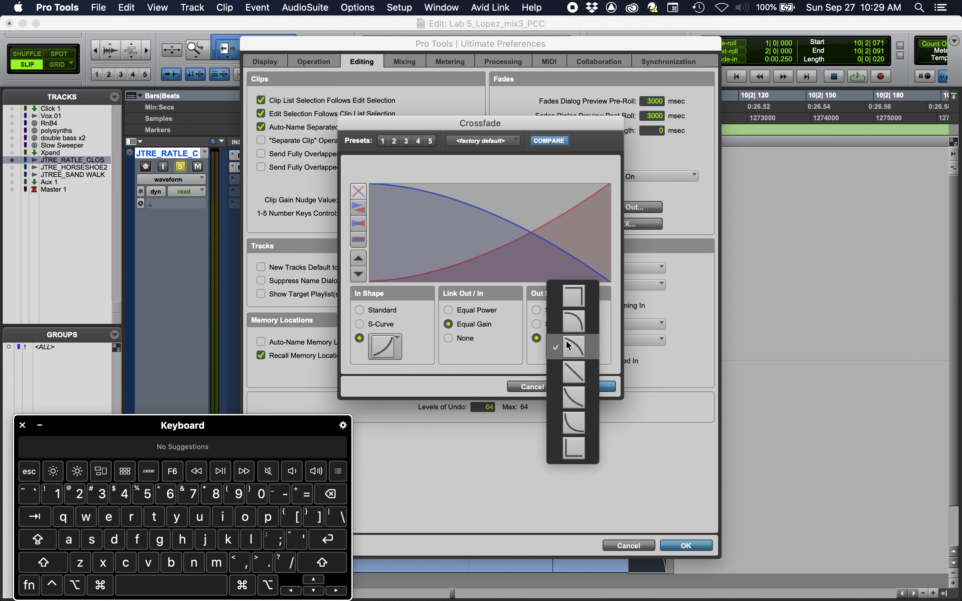
click(582, 385)
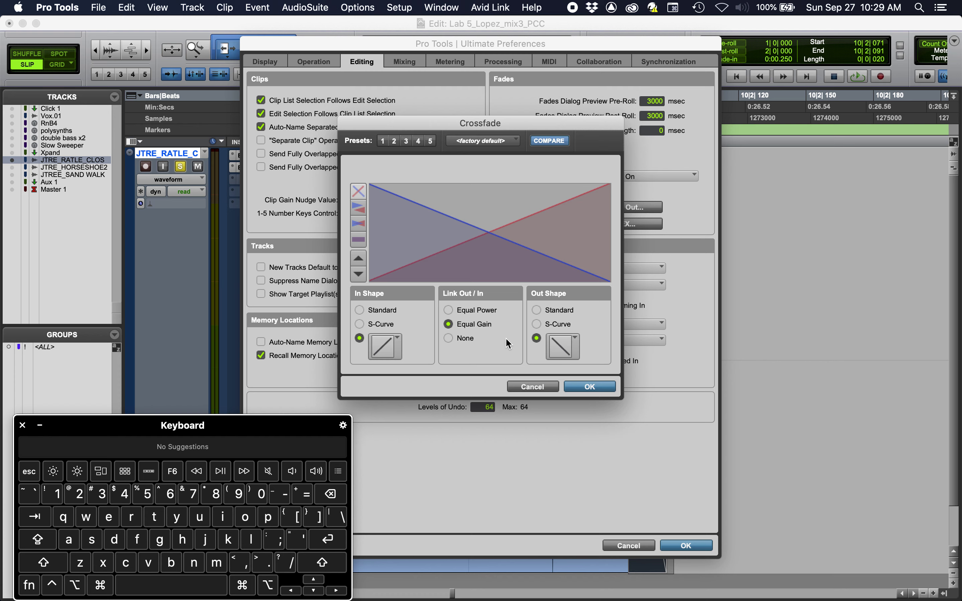
click(355, 207)
click(360, 213)
click(589, 386)
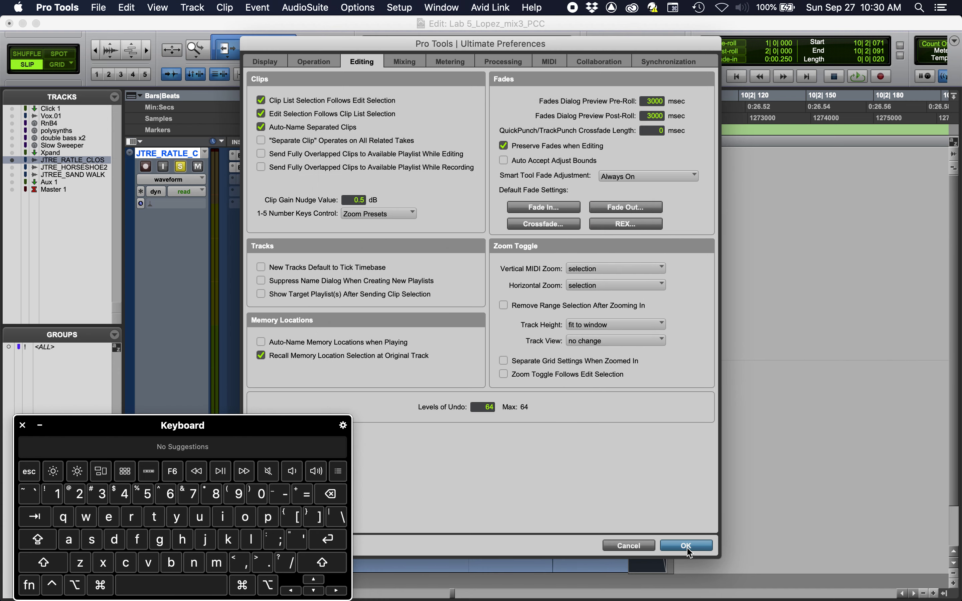
click(687, 546)
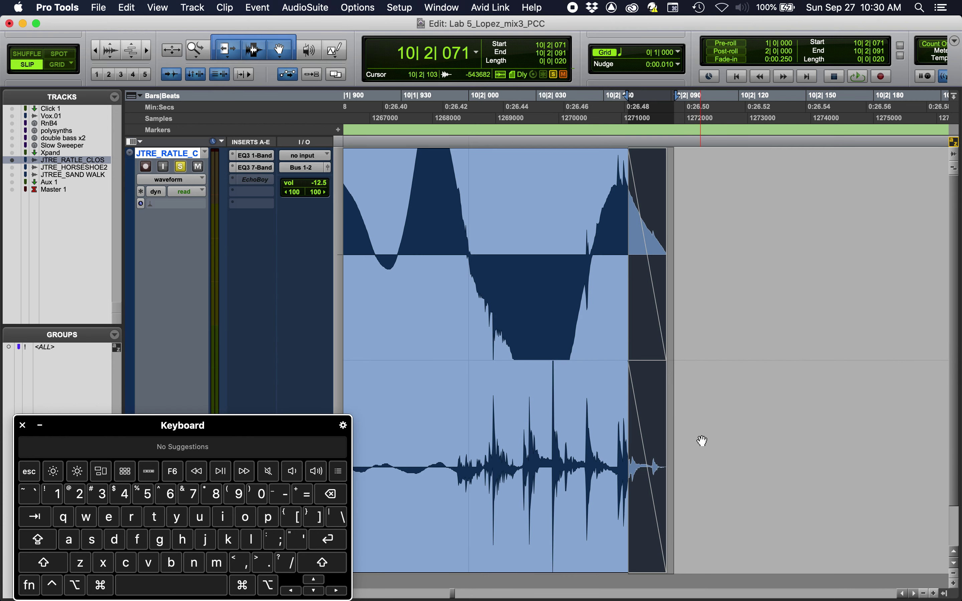
- Remove the linear fade-out, and apply the default curved fade-out from 10|2|067 to 10|2|099 across the clip's end
click(719, 342)
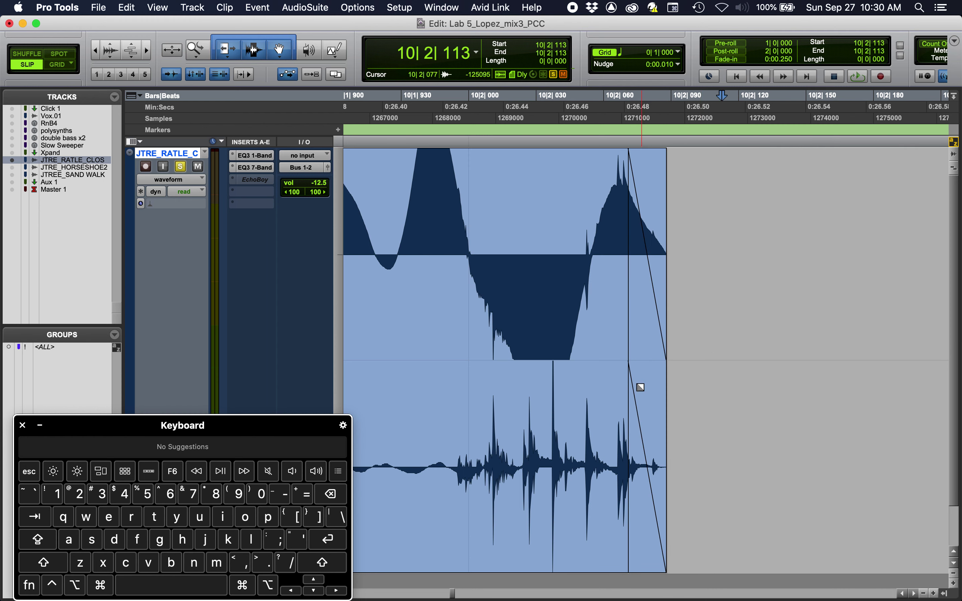
click(643, 464)
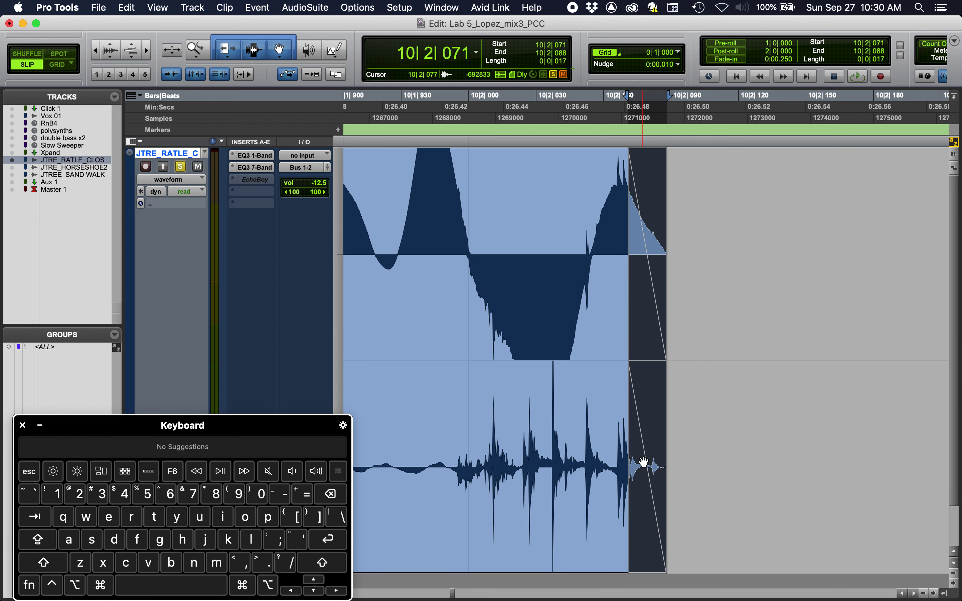
key(Delete)
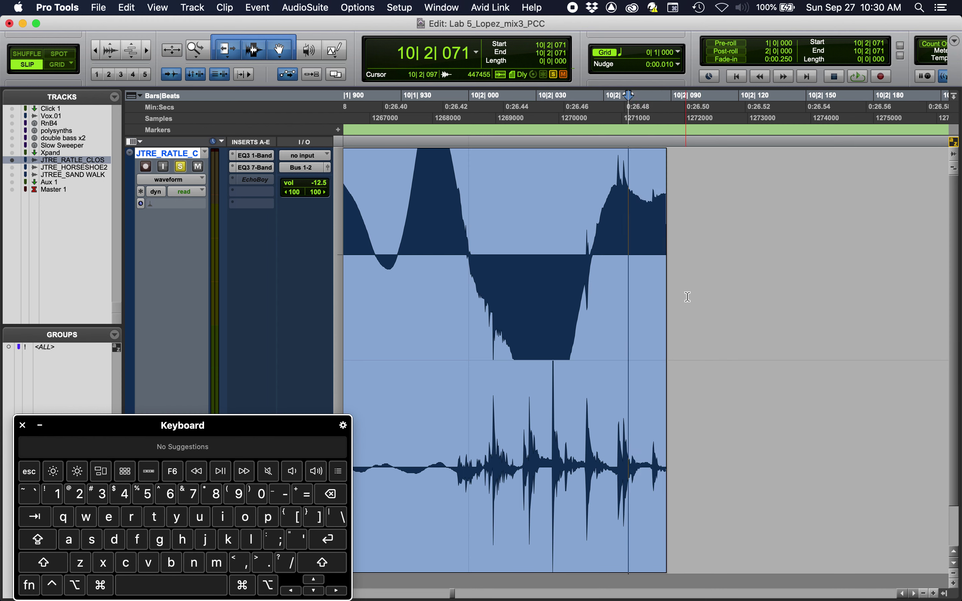
drag(692, 258, 621, 260)
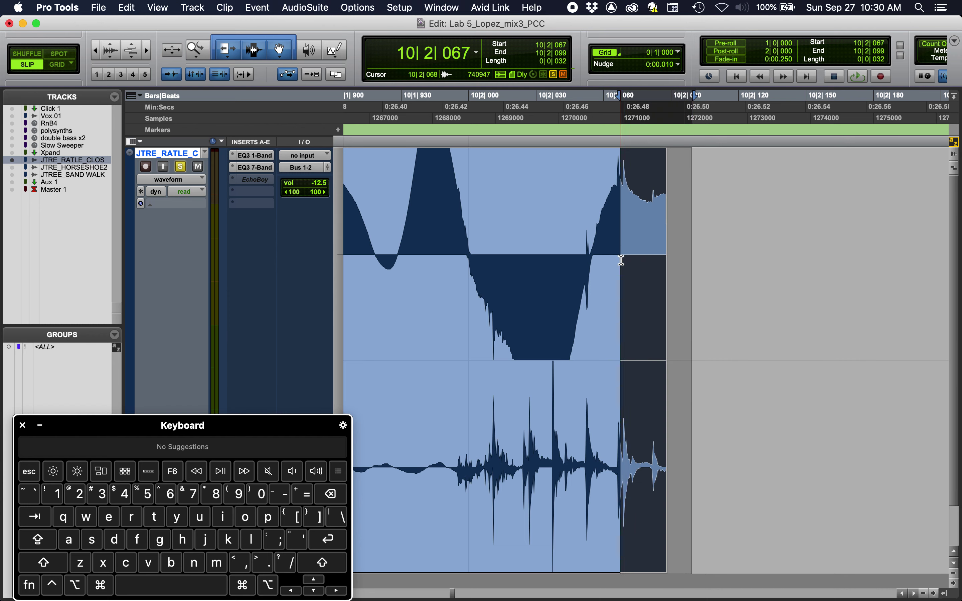
key(ctrl+super+f)
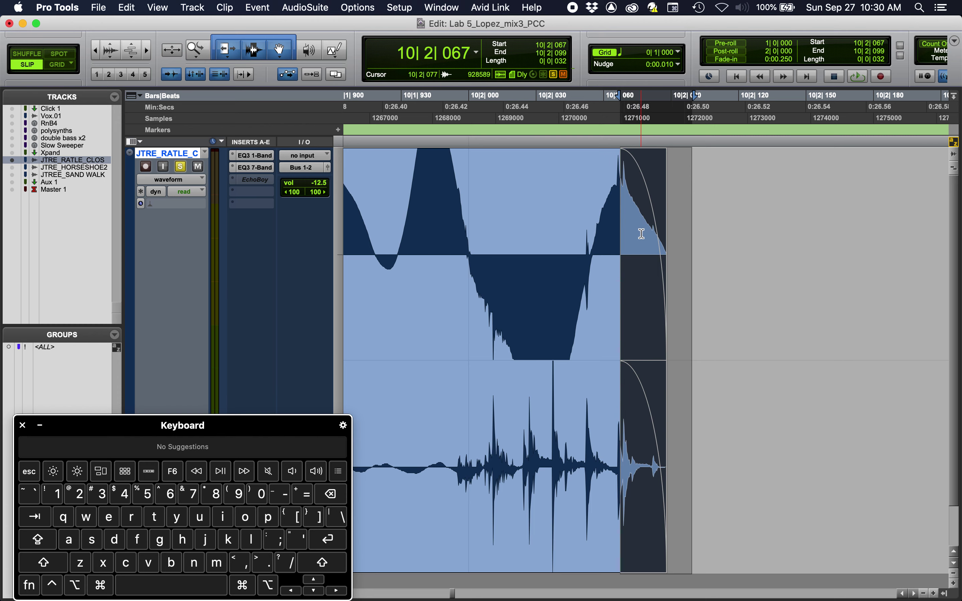
- Remove both fades from JTREE_RATTLE_CLOSE-326 and extend its start back to 10|1|694 against the preceding clip
key(super+bracketleft)
key(super+bracketleft)
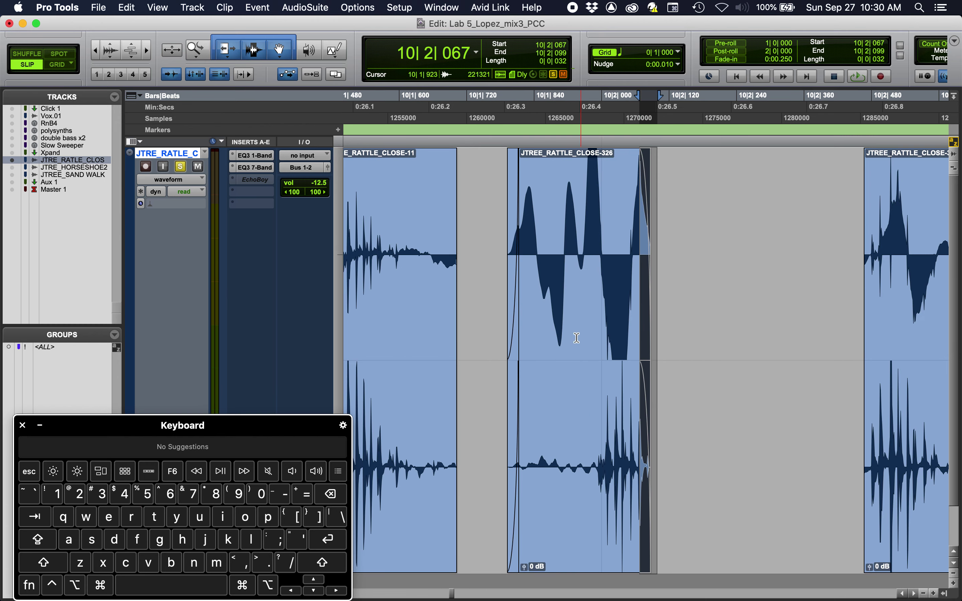
click(512, 454)
key(Delete)
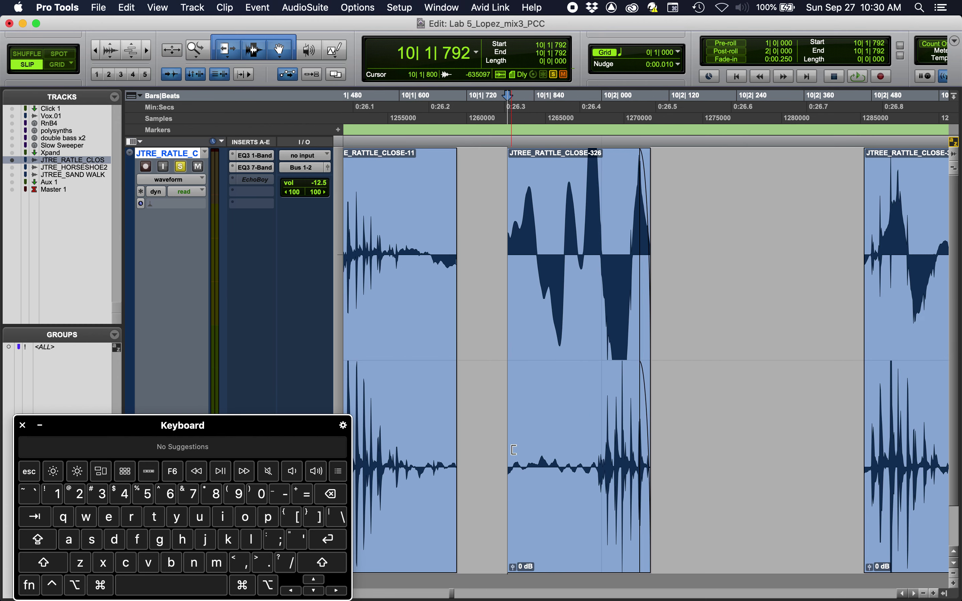
click(649, 488)
key(Delete)
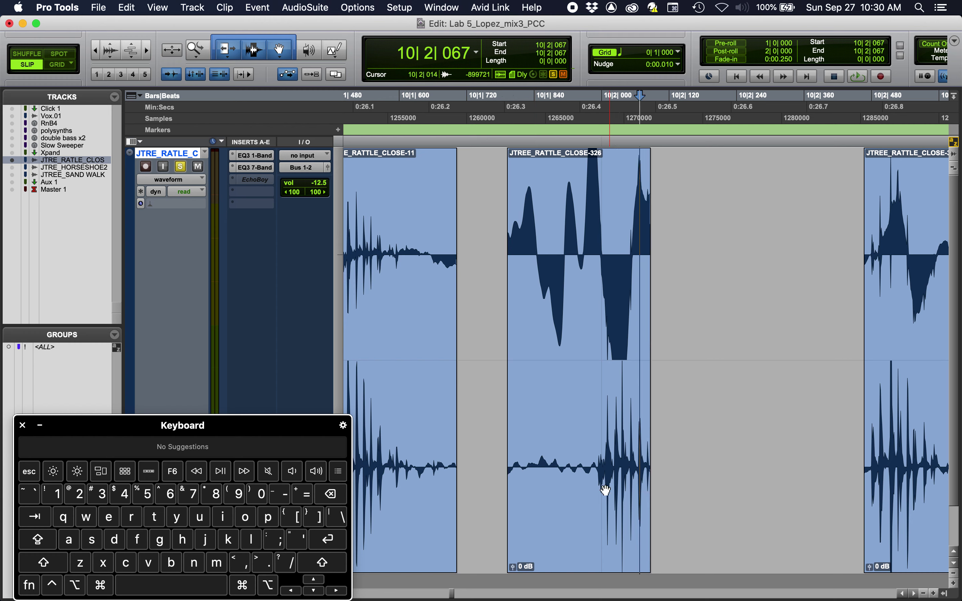
double_click(513, 292)
drag(513, 292, 446, 294)
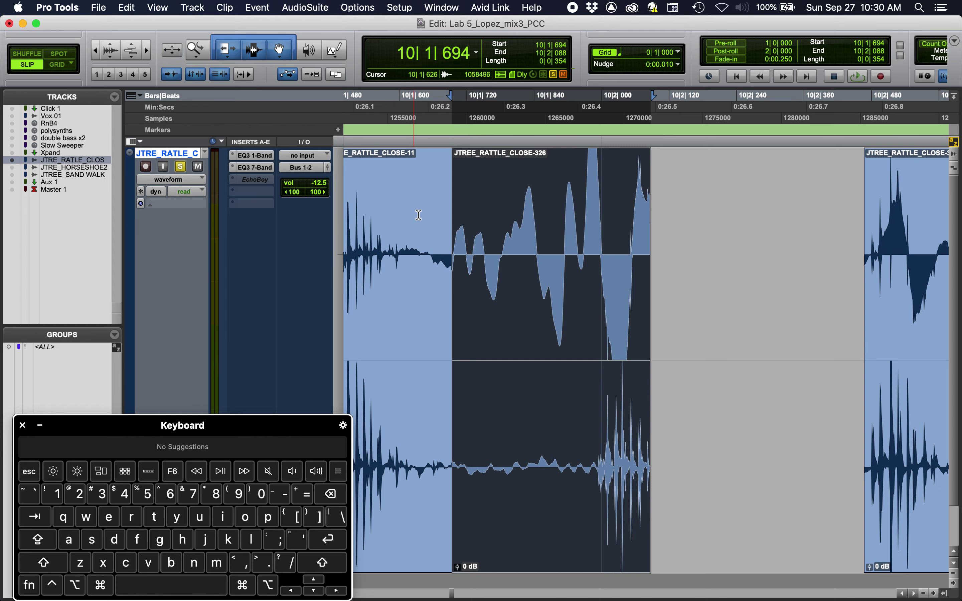
- Try the default linear crossfade from 10|1|670 to 10|1|714 across the boundary between the two clips, and undo it
drag(439, 210, 463, 209)
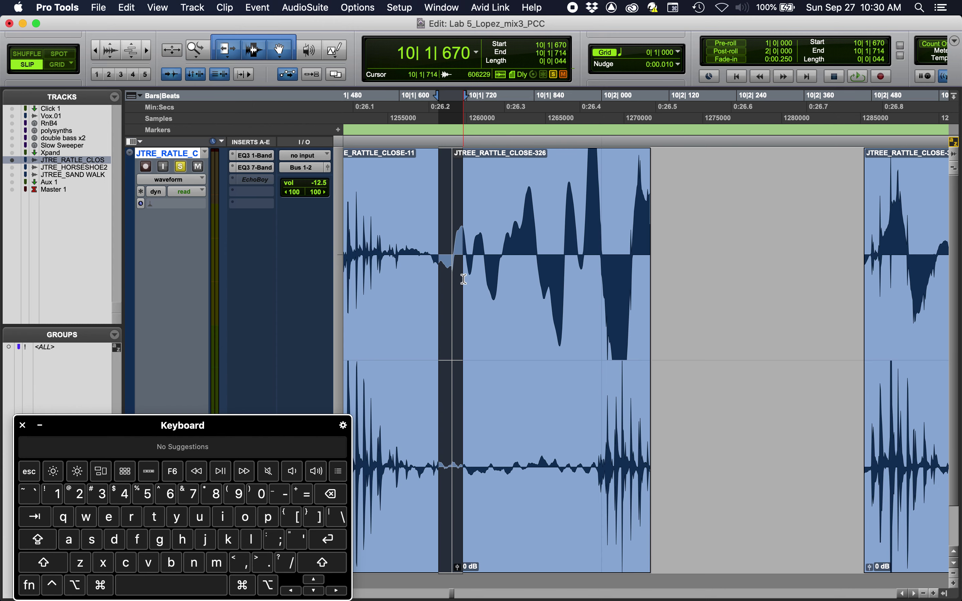
key(super+bracketright)
key(super+bracketright)
key(ctrl+super+f)
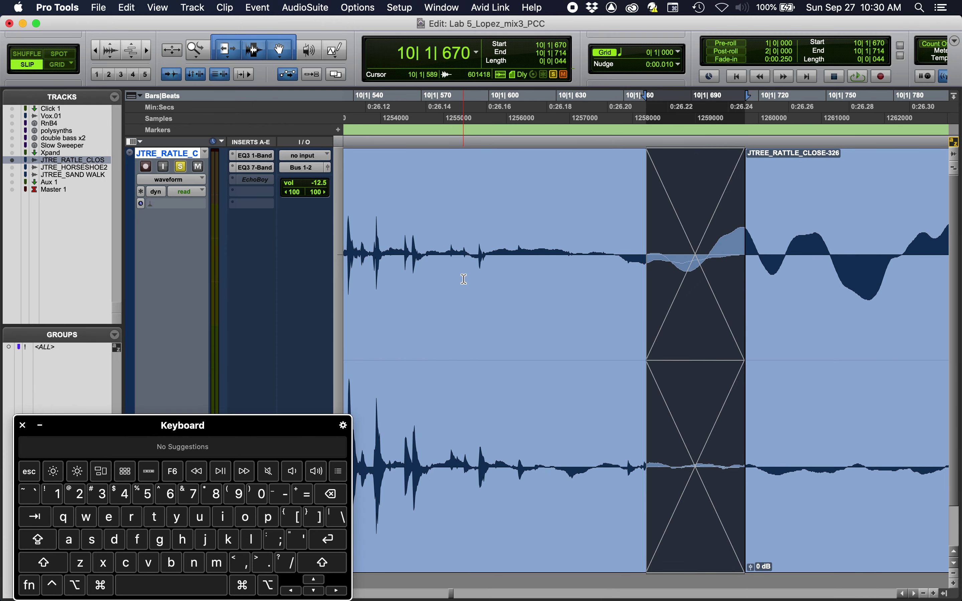
key(super+z)
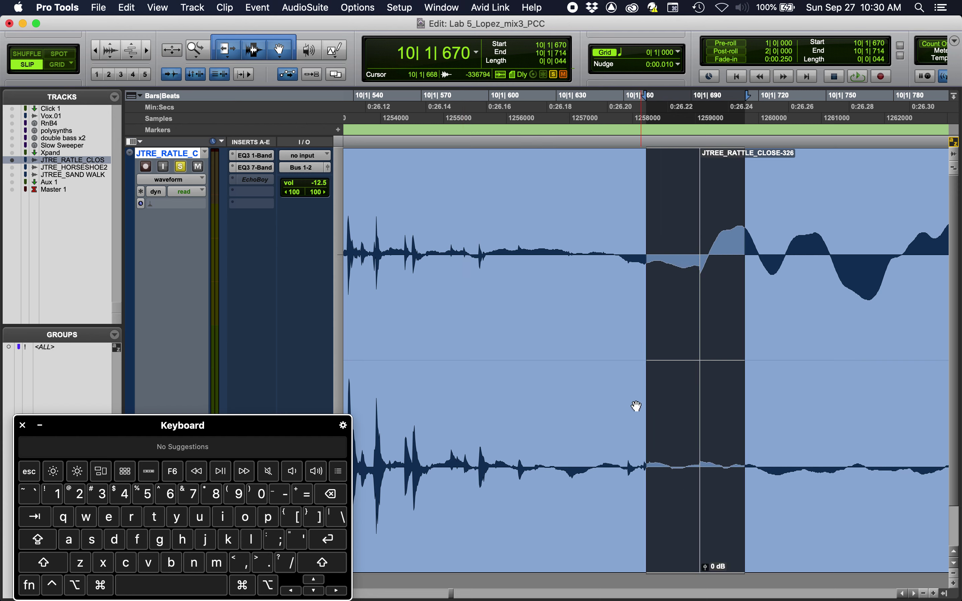
click(598, 300)
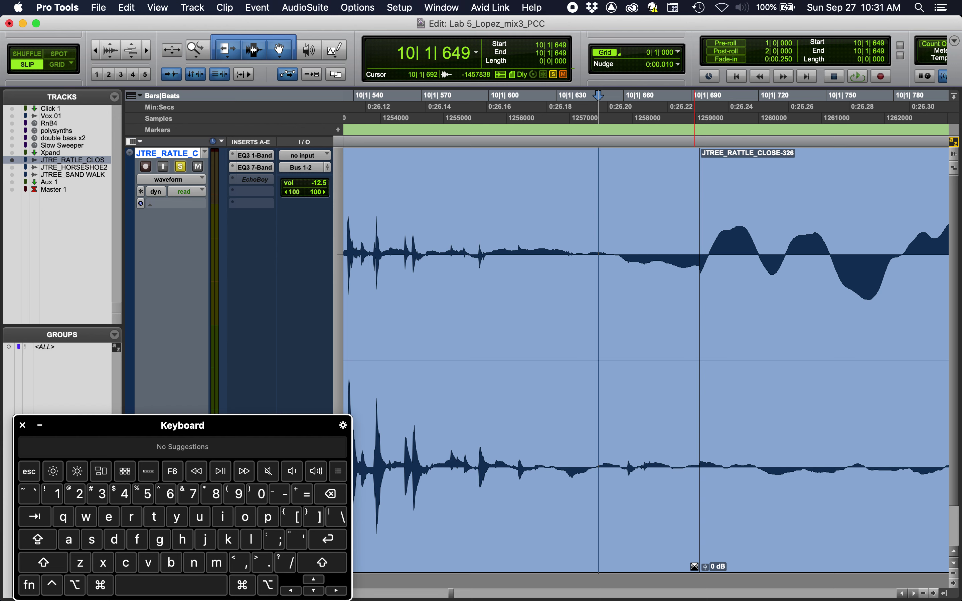
- Try a crossfade from 10|1|622 to 10|1|732 across the boundary between the two rattle clips, and delete it
drag(694, 567, 684, 565)
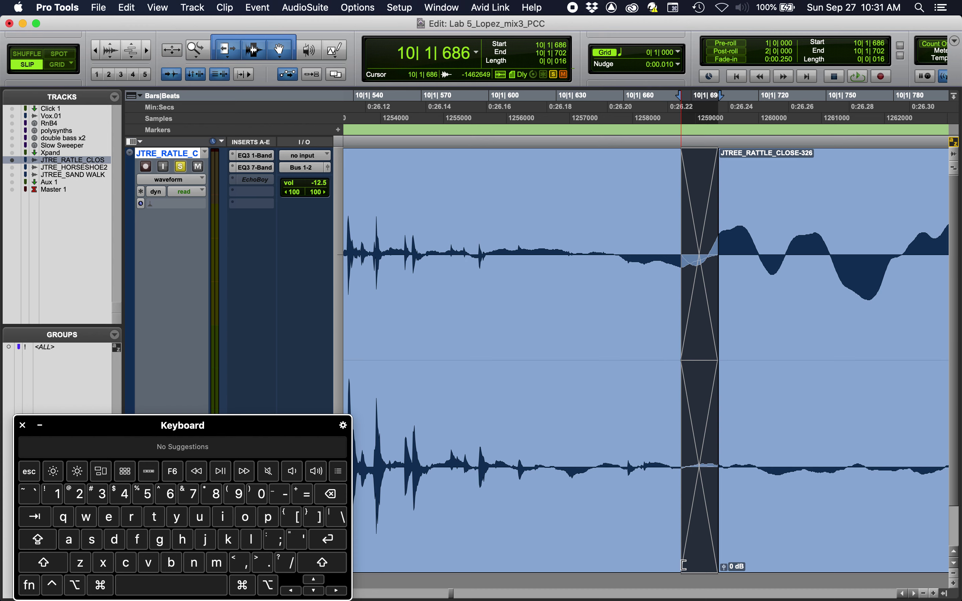
scroll(683, 262, right, 3)
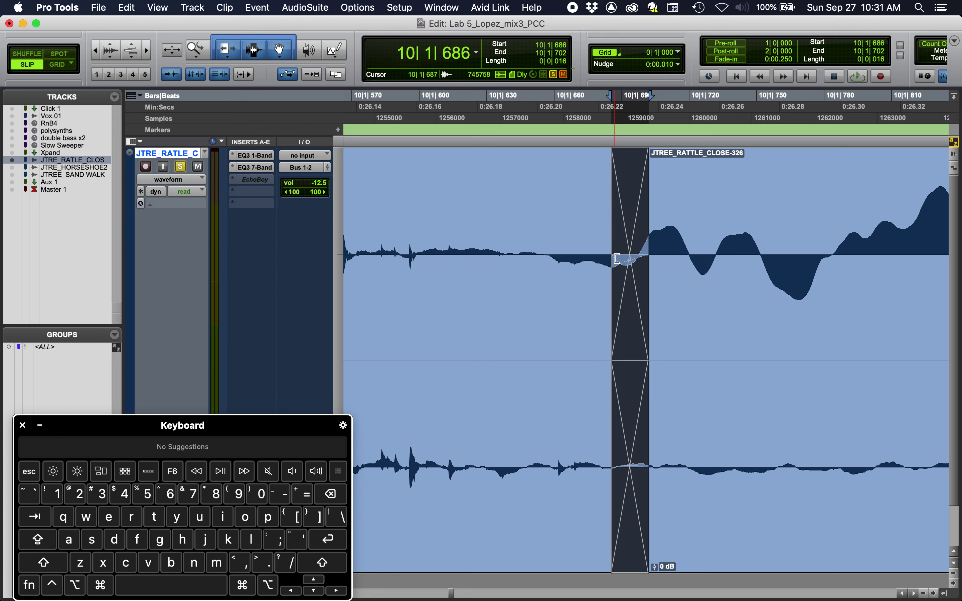
drag(617, 258, 485, 253)
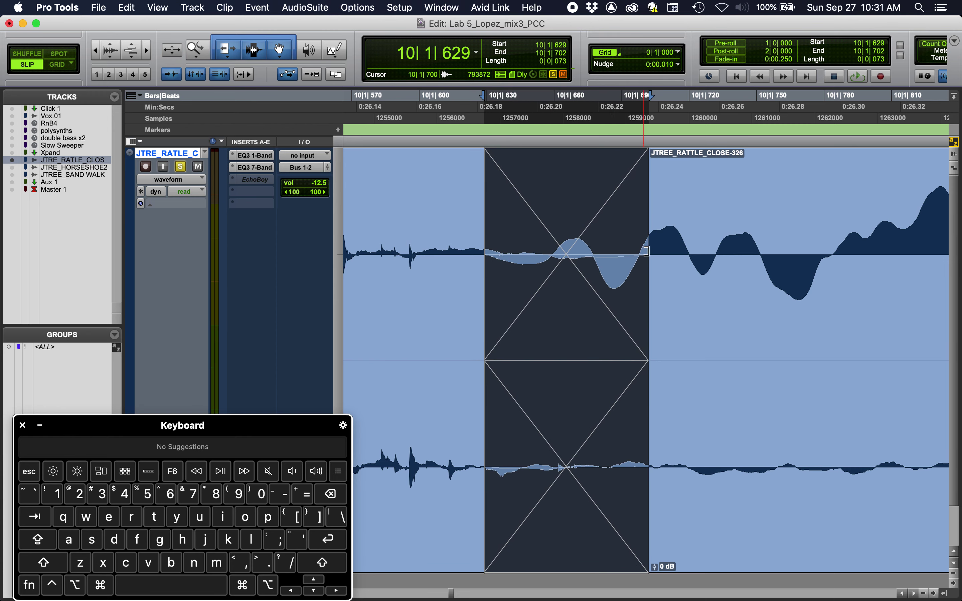
drag(642, 252, 734, 252)
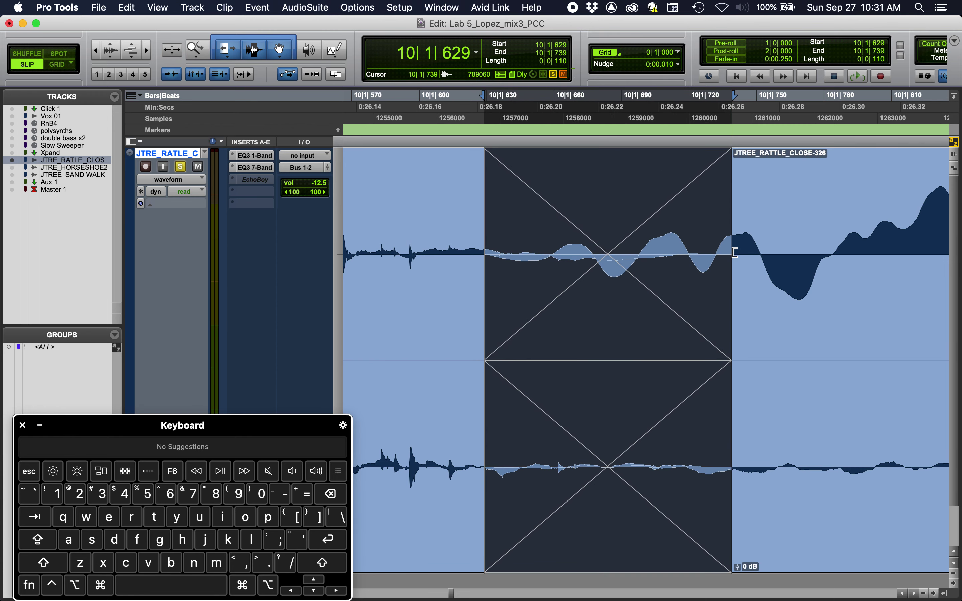
drag(612, 463, 592, 466)
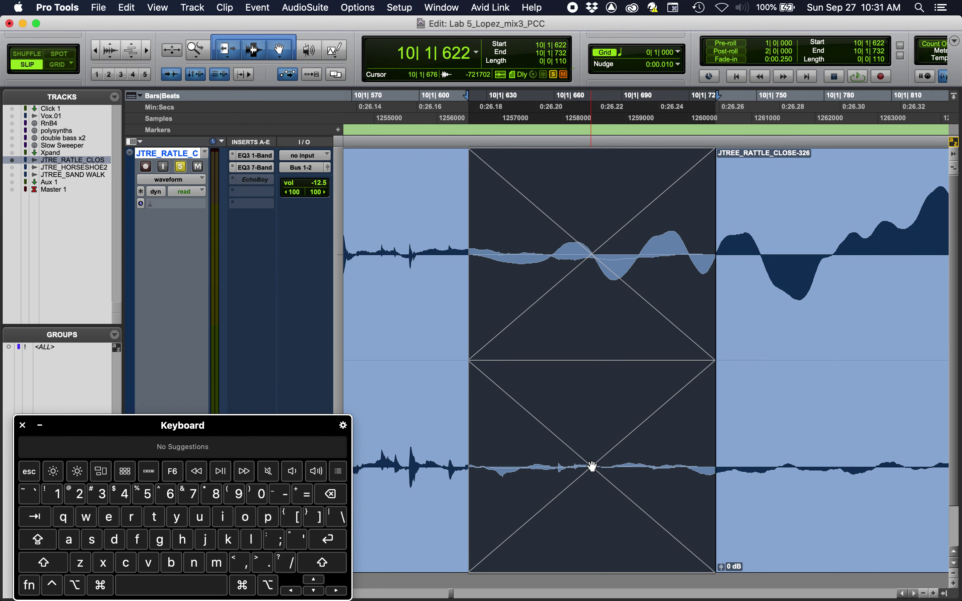
key(BackSpace)
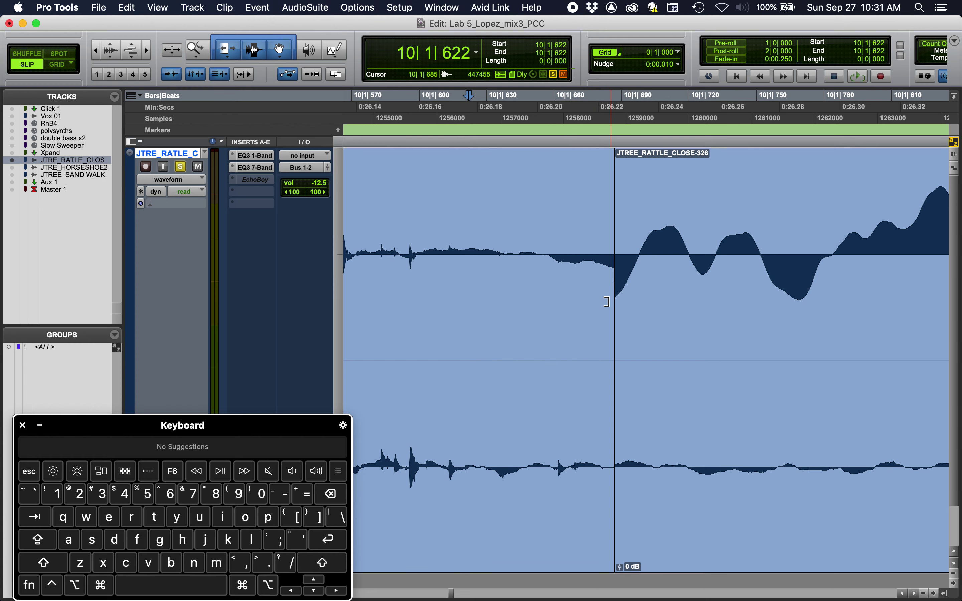
- Try the default fades and crossfade on JTREE_RATTLE_CLOSE-332 and JTREE_RATTLE_CLOSE-326 together, and undo them
key(super+bracketleft)
key(super+bracketleft)
key(super+bracketleft)
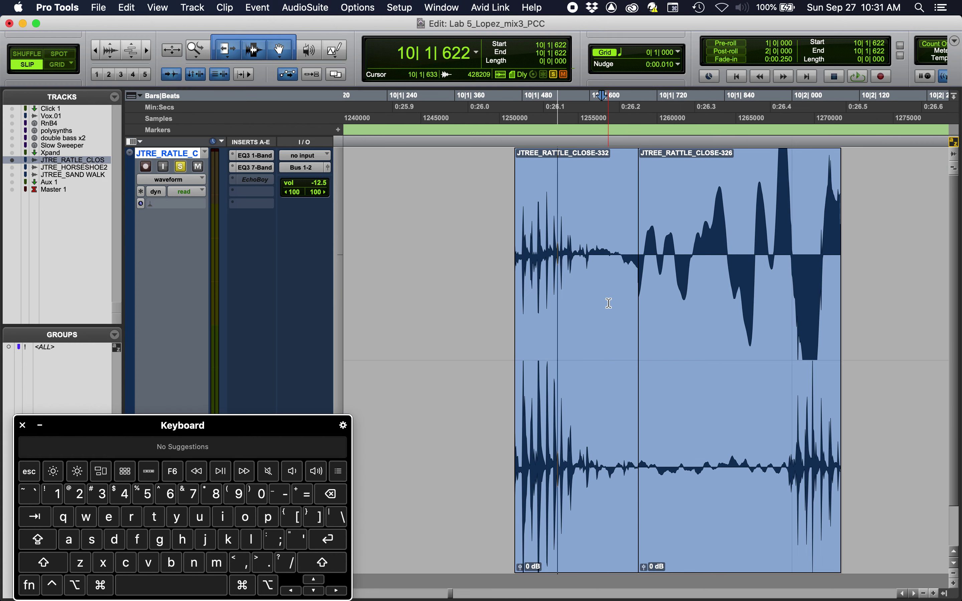
click(612, 466)
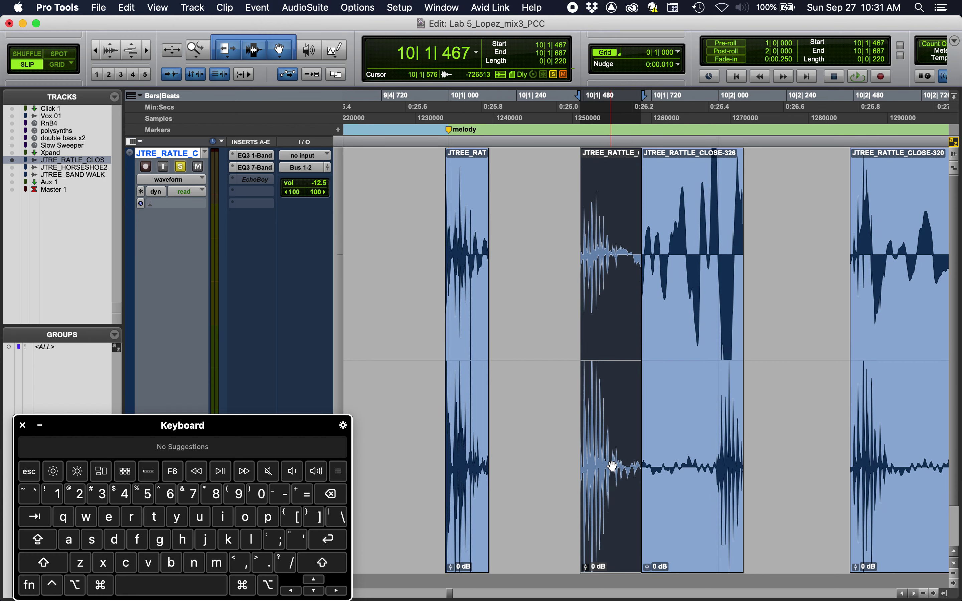
shift+click(679, 458)
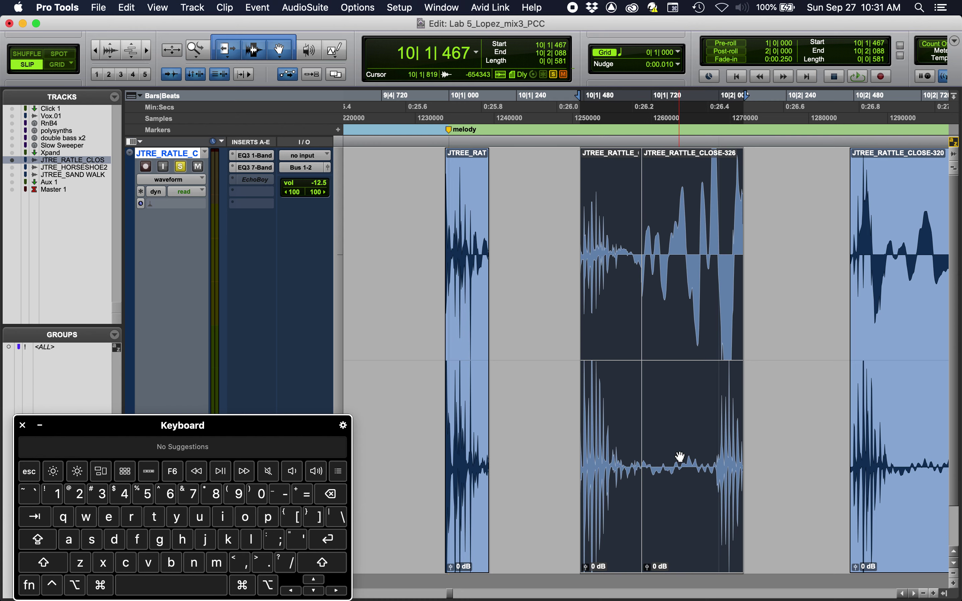
key(alt+f)
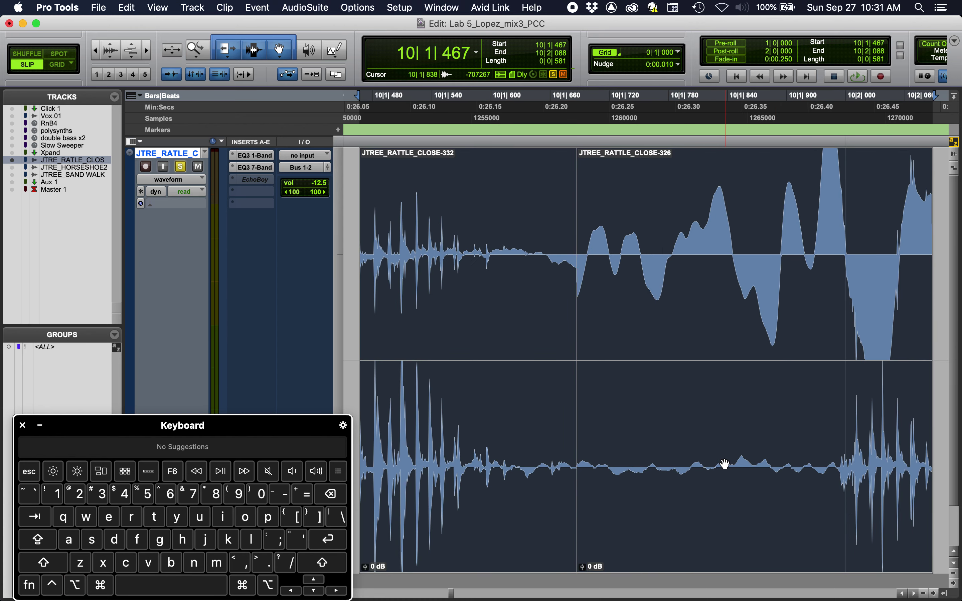
key(f)
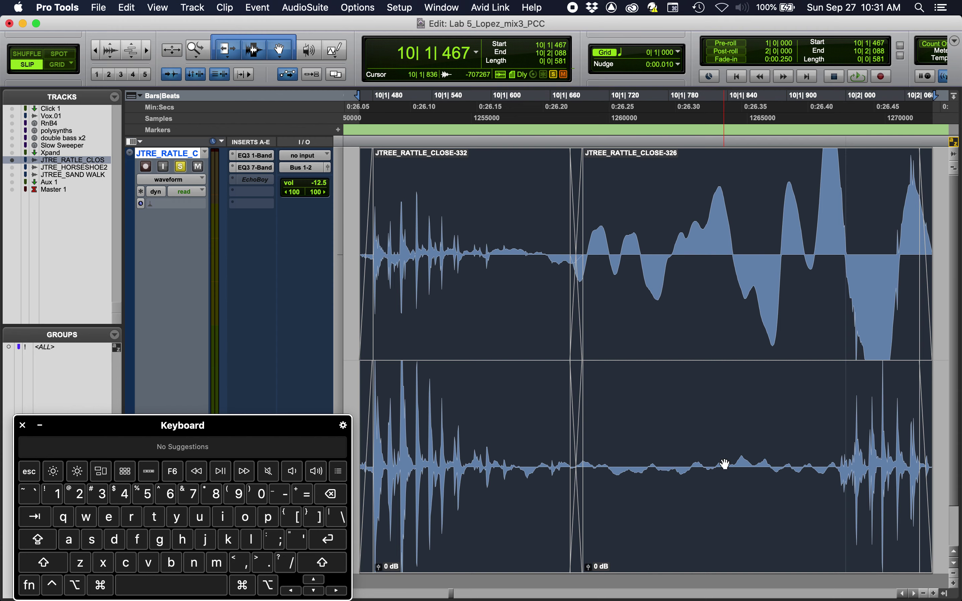
key(super+z)
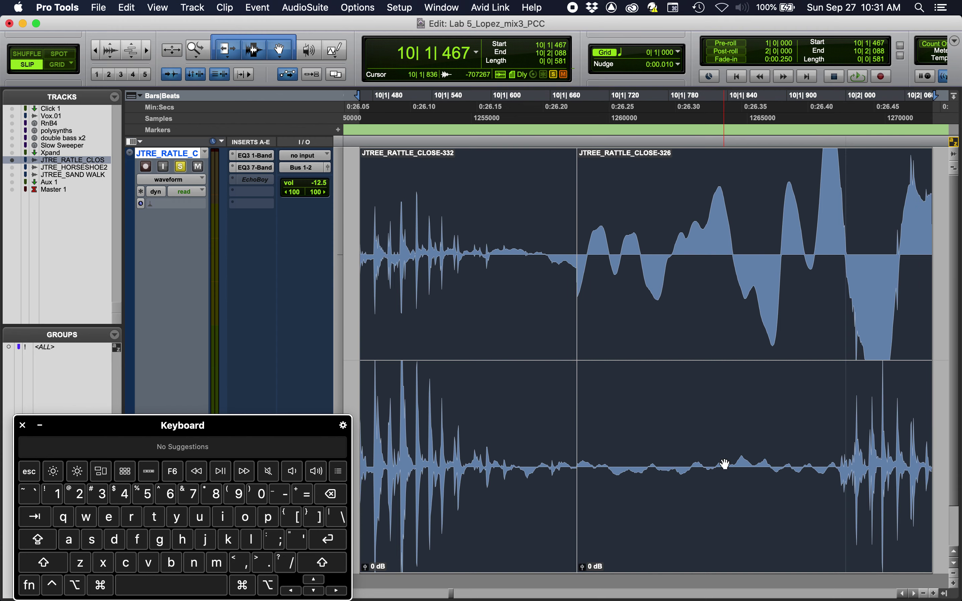
- Apply the default fades and crossfades to all rattle clips between the melody and Chorus markers
key(super+bracketleft)
key(super+bracketleft)
key(super+bracketleft)
key(super+bracketleft)
key(super+bracketleft)
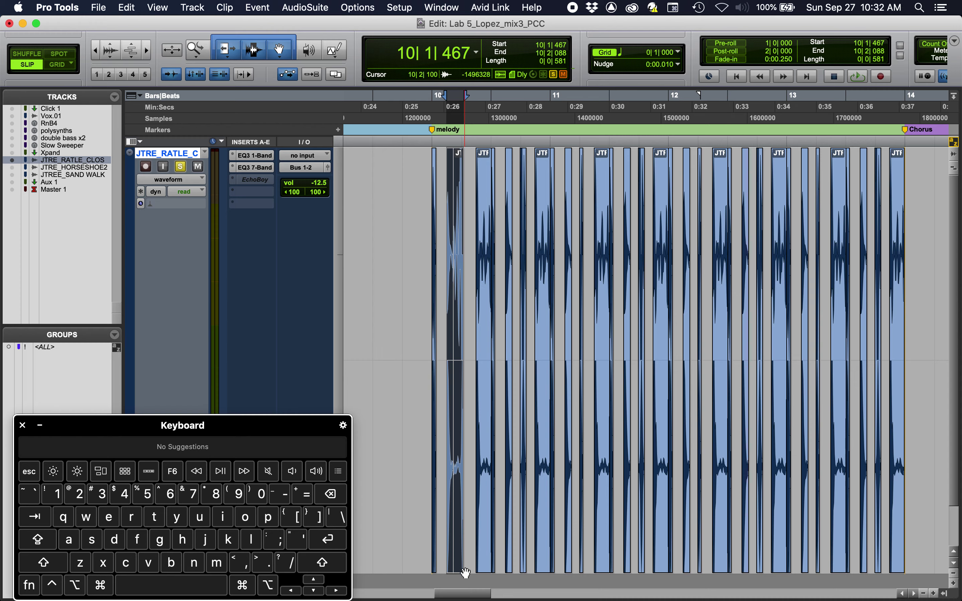
click(433, 553)
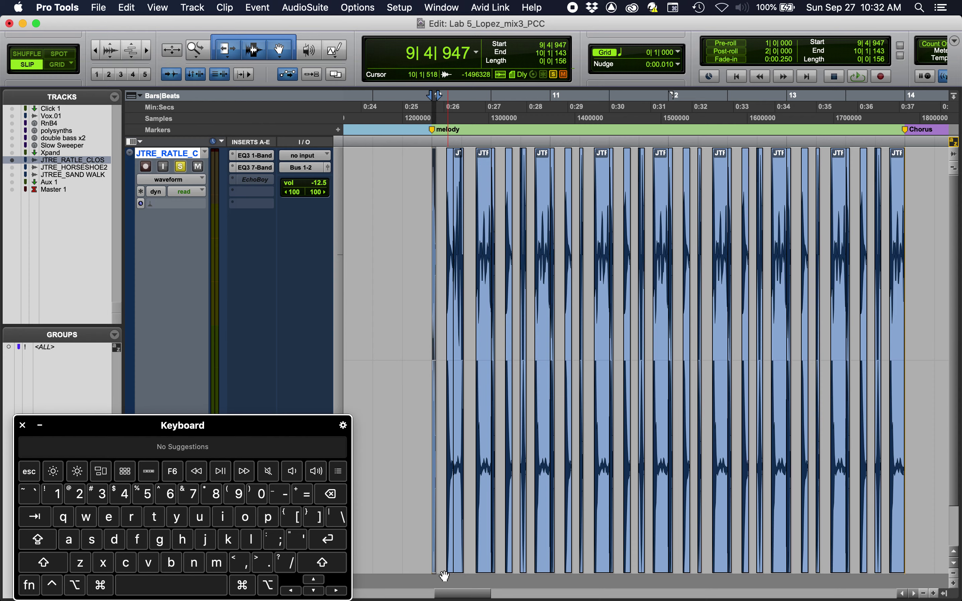
key(shift)
shift+click(897, 509)
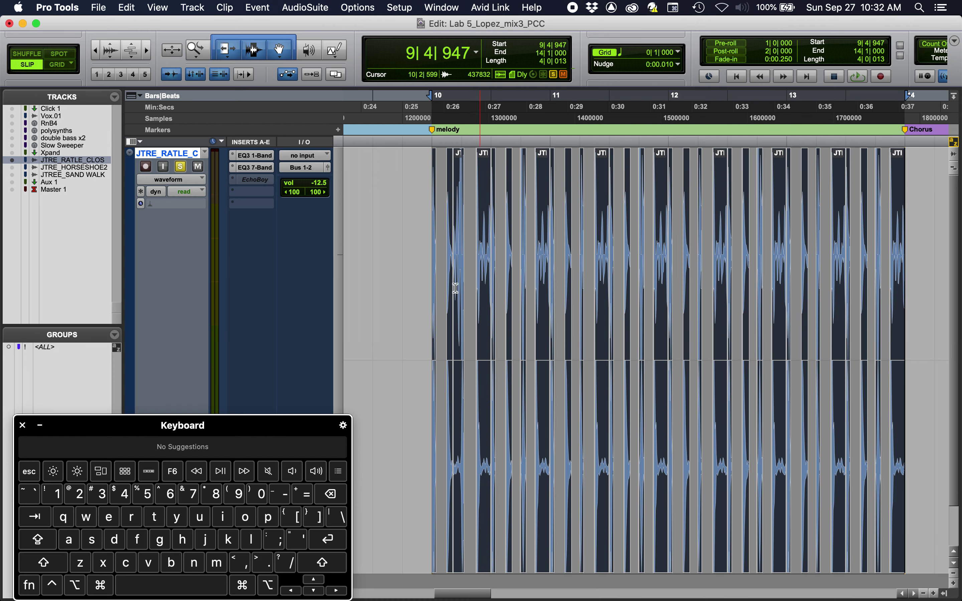
- Play back the faded rattle clips from 9|4|393, just before the melody marker
click(415, 252)
key(space)
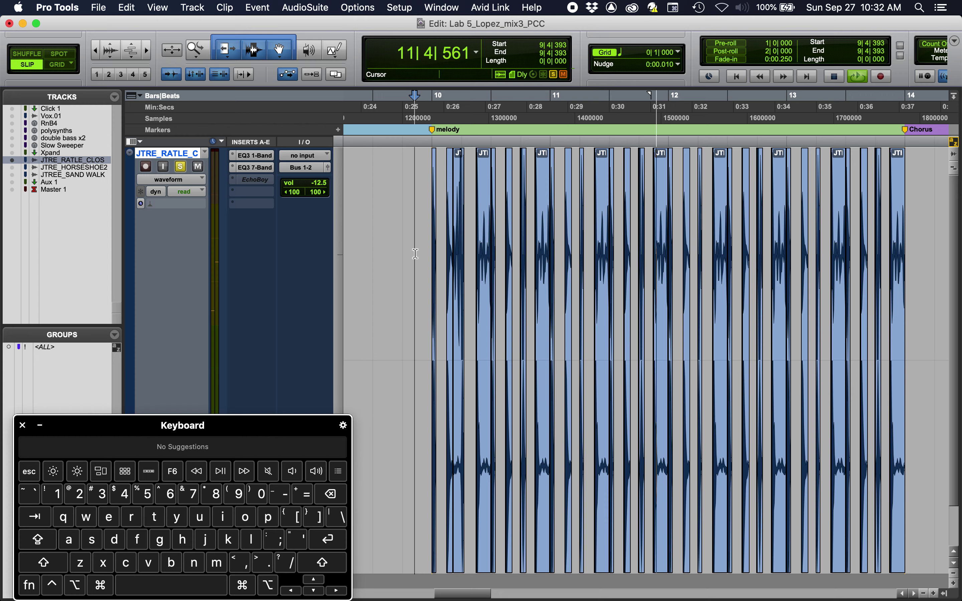
key(space)
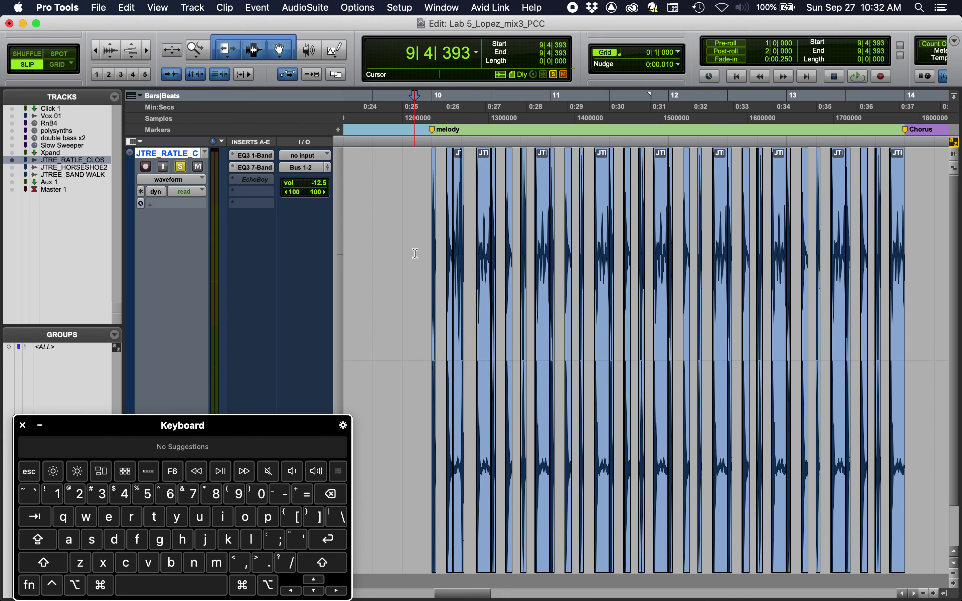
- Examine the fades at the starts and ends of the clips in beat 11|1, including the one at 11|1|467
click(577, 282)
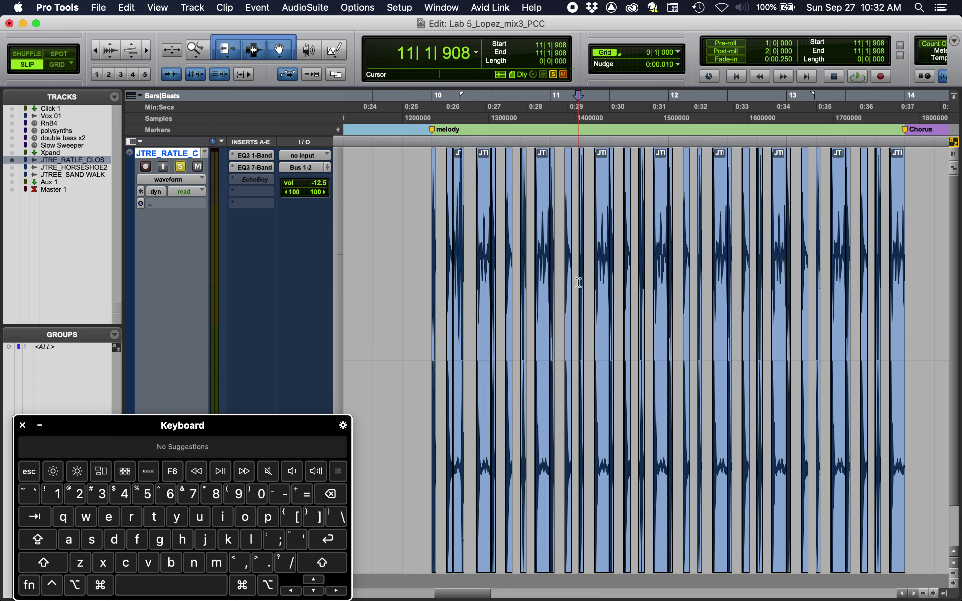
key(super+bracketright)
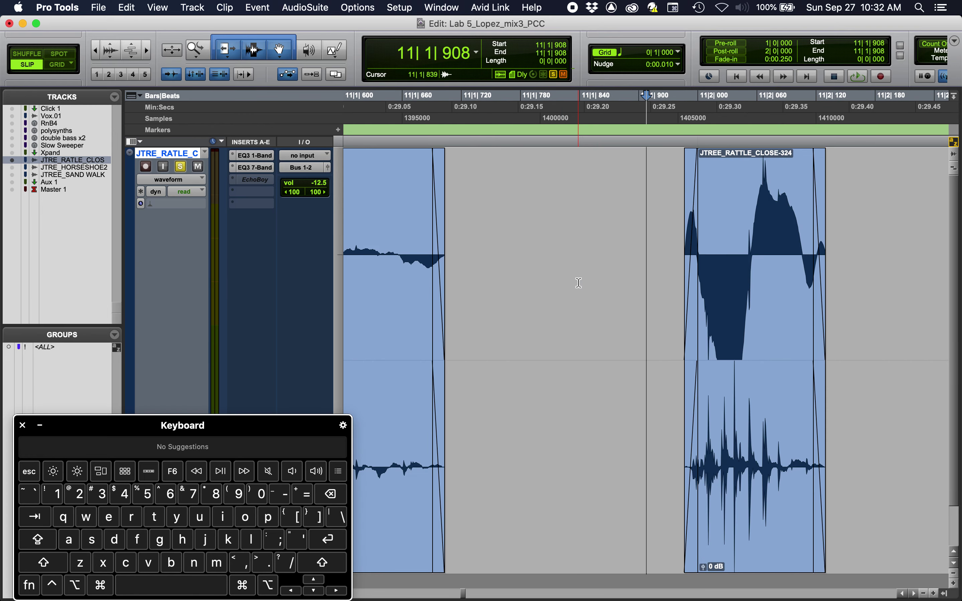
scroll(578, 283, left, 5)
scroll(578, 282, left, 3)
scroll(579, 282, down, 2)
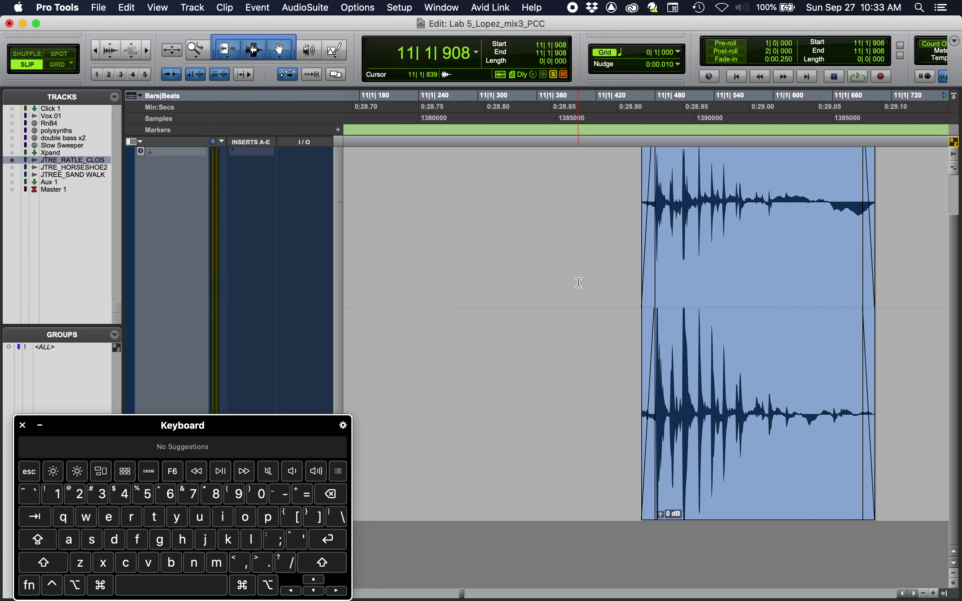
scroll(579, 283, right, 3)
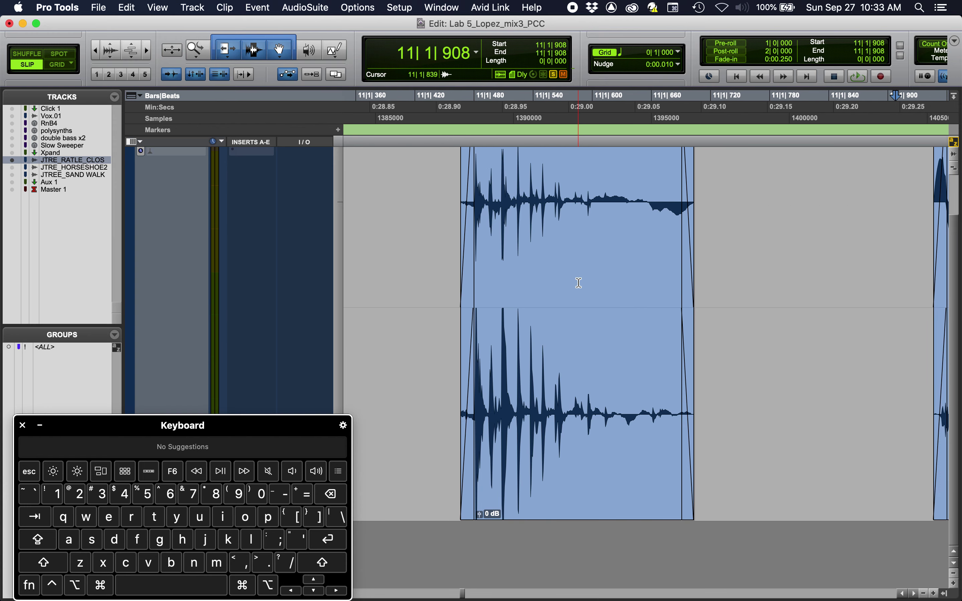
click(570, 431)
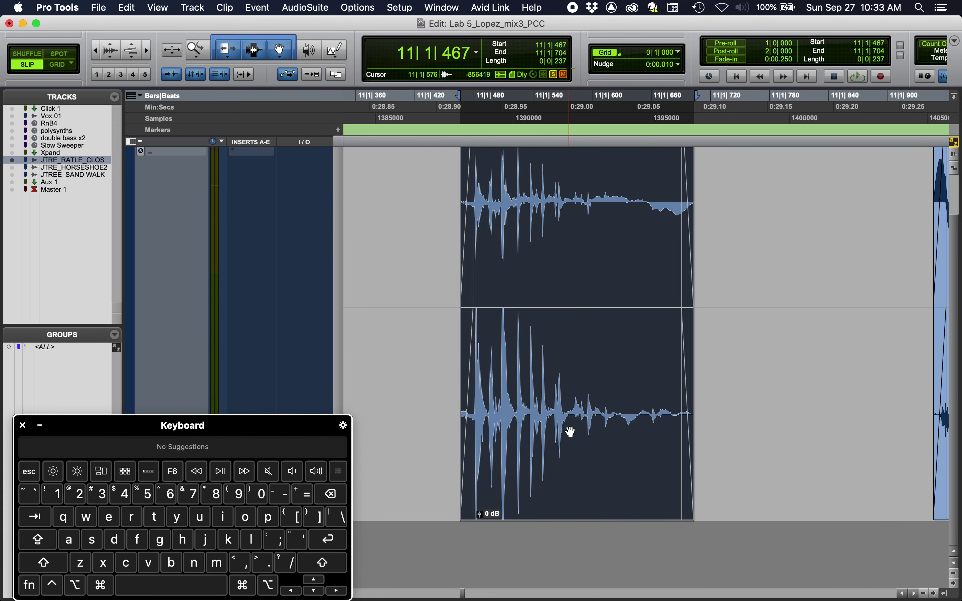
key(super+bracketleft)
key(super+bracketleft)
key(super+bracketleft)
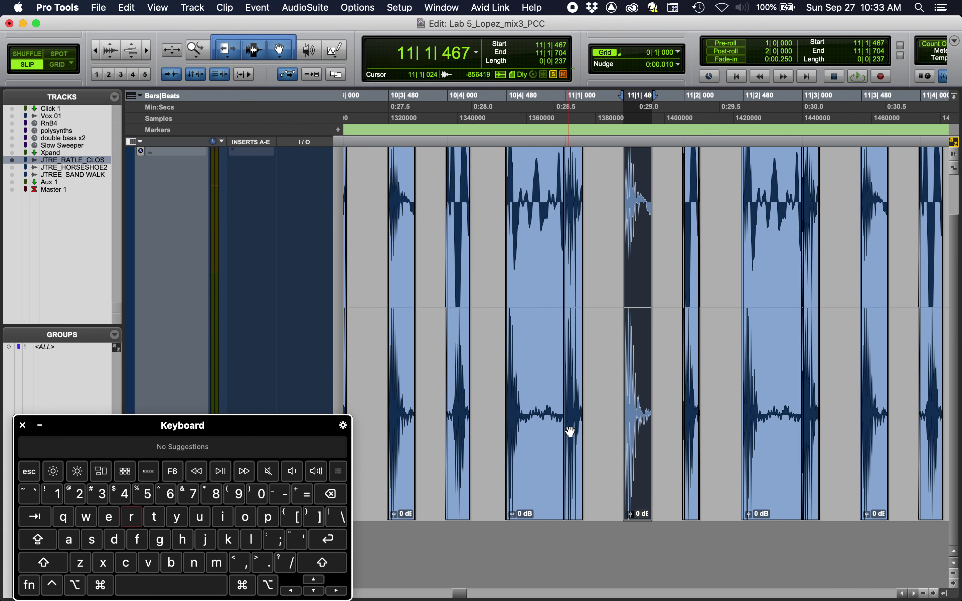
- Inspect the fades on the two adjoining clips from 10|4|467 to 11|1|143, and review their Batch Fades settings
click(530, 481)
shift+click(572, 492)
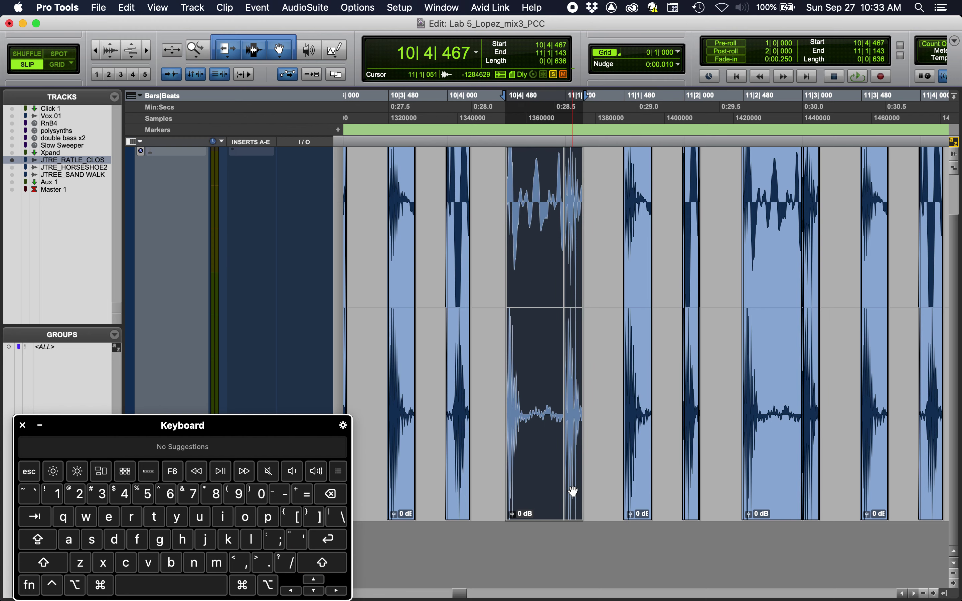
key(super+bracketright)
key(super+bracketright)
scroll(573, 492, right, 5)
key(super+bracketright)
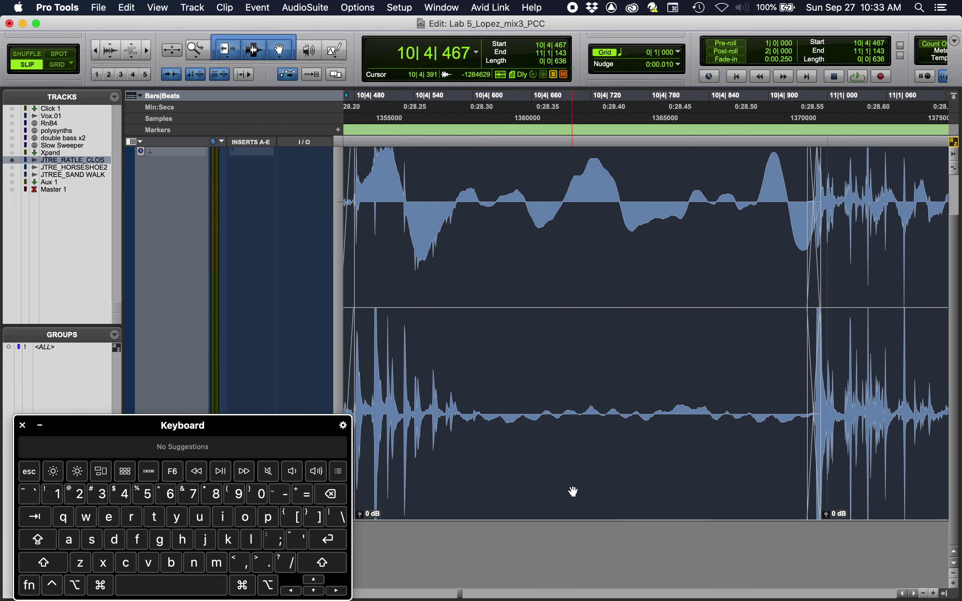
key(super+bracketleft)
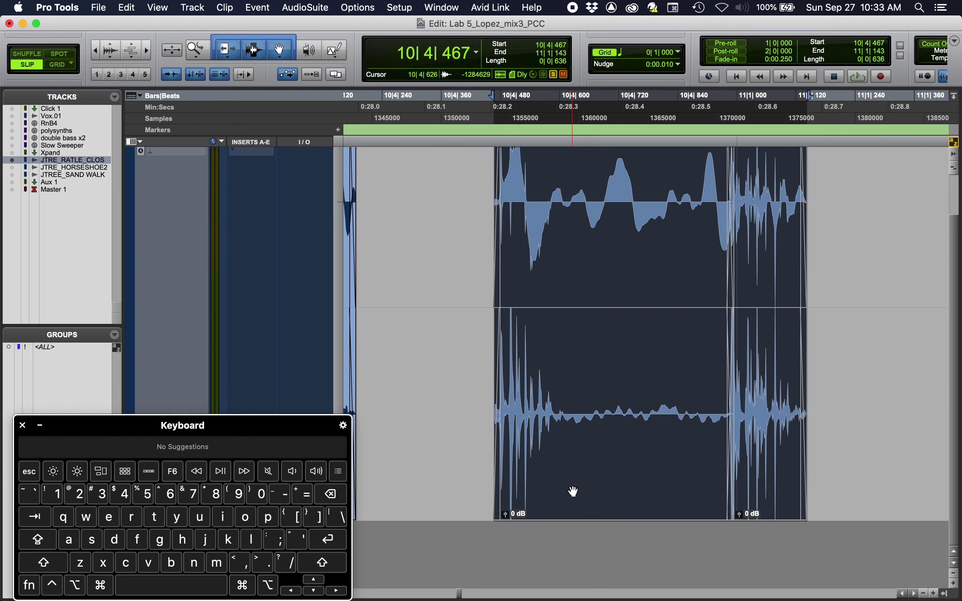
key(super)
key(super+f)
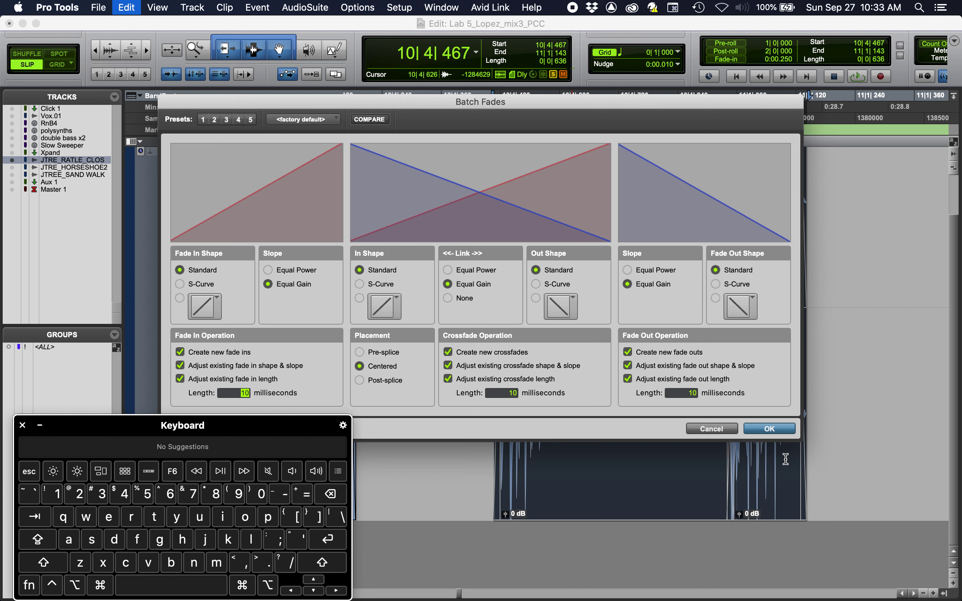
click(713, 430)
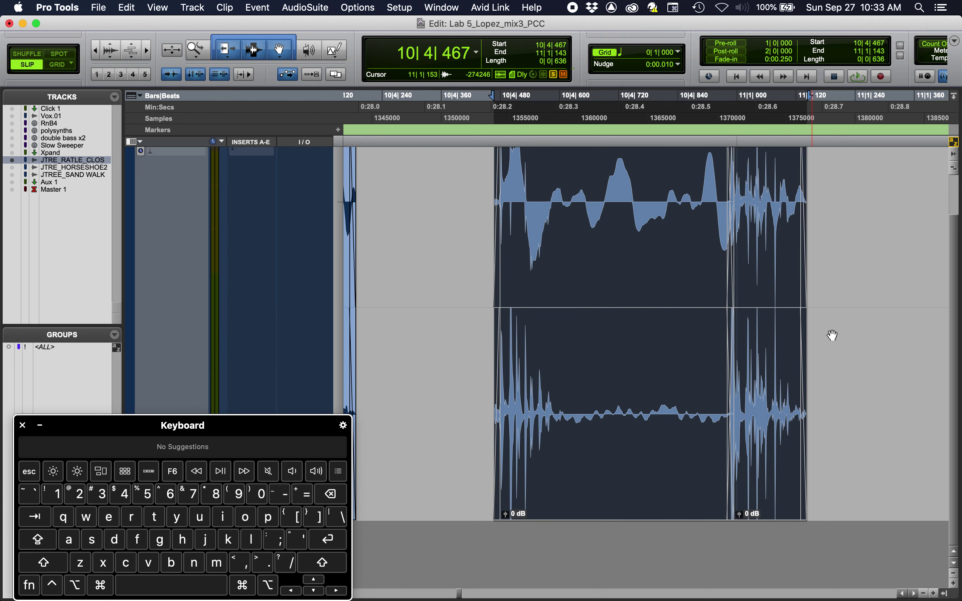
- Apply batch fades to the two clips from 10|4|467 with a 5 ms fade-in, 20 ms crossfade and 1000 ms fade-out, adjusted to fit
click(852, 304)
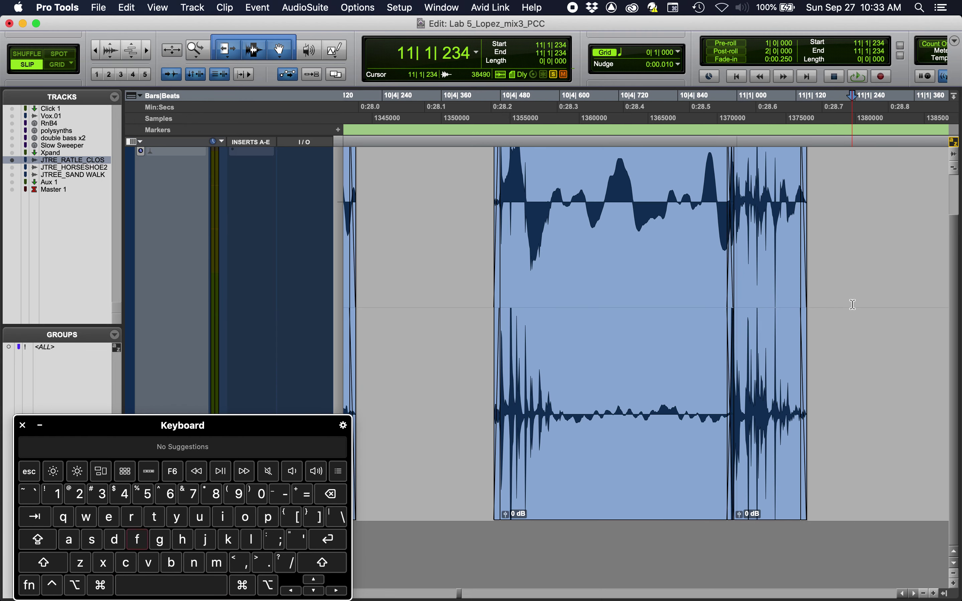
click(602, 379)
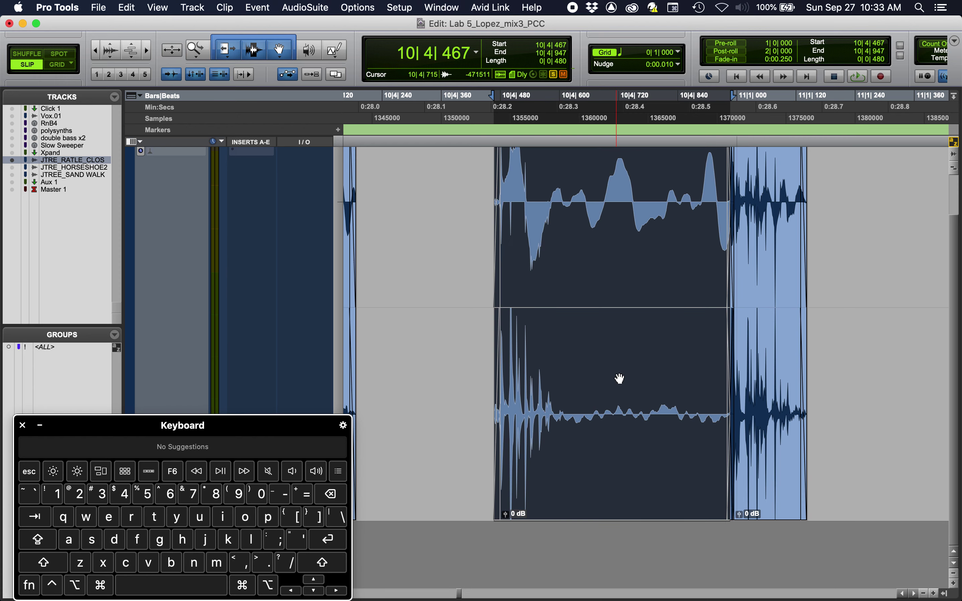
shift+click(764, 432)
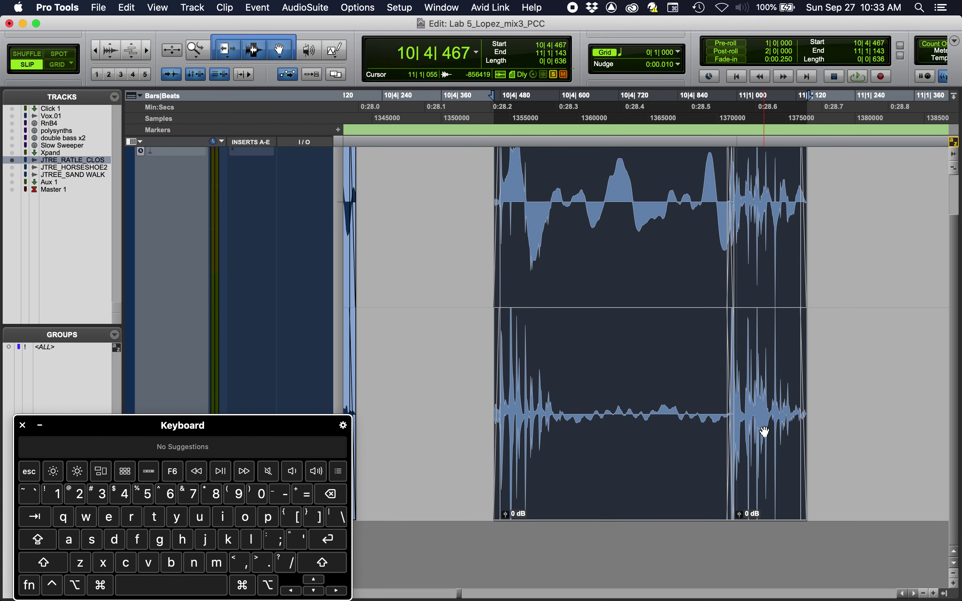
key(super+f)
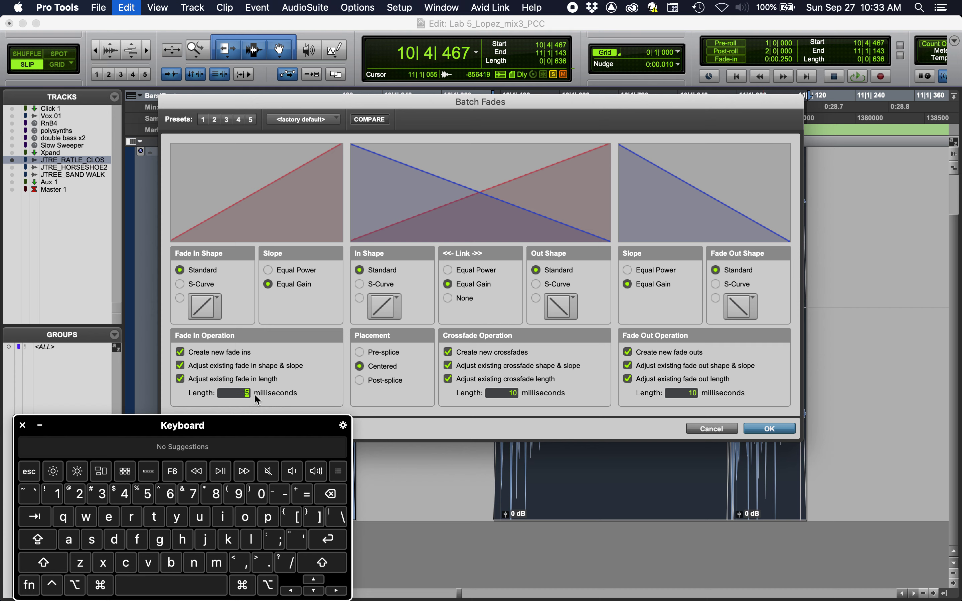
click(507, 393)
text(20)
click(692, 393)
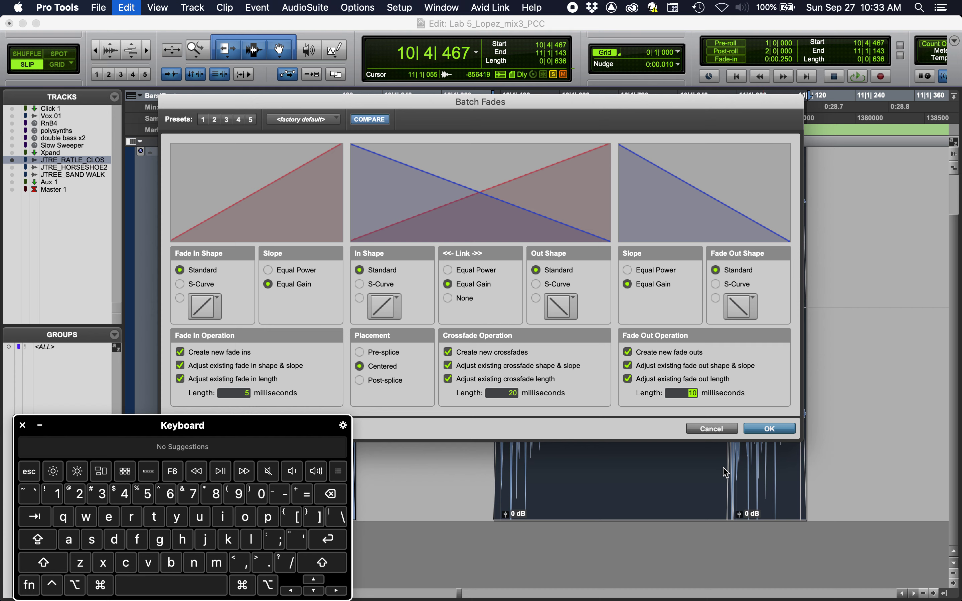
text(1000)
key(Return)
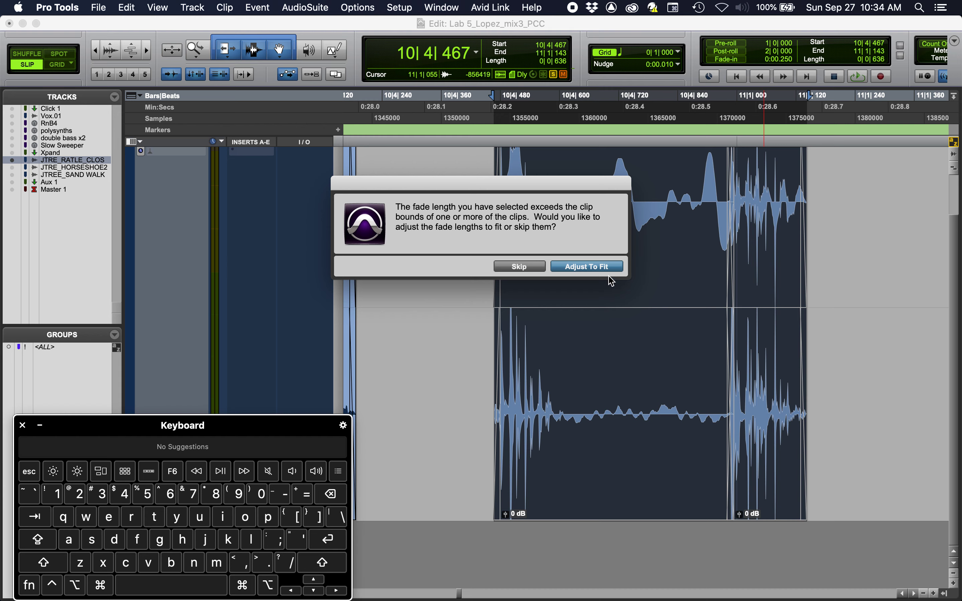
click(569, 266)
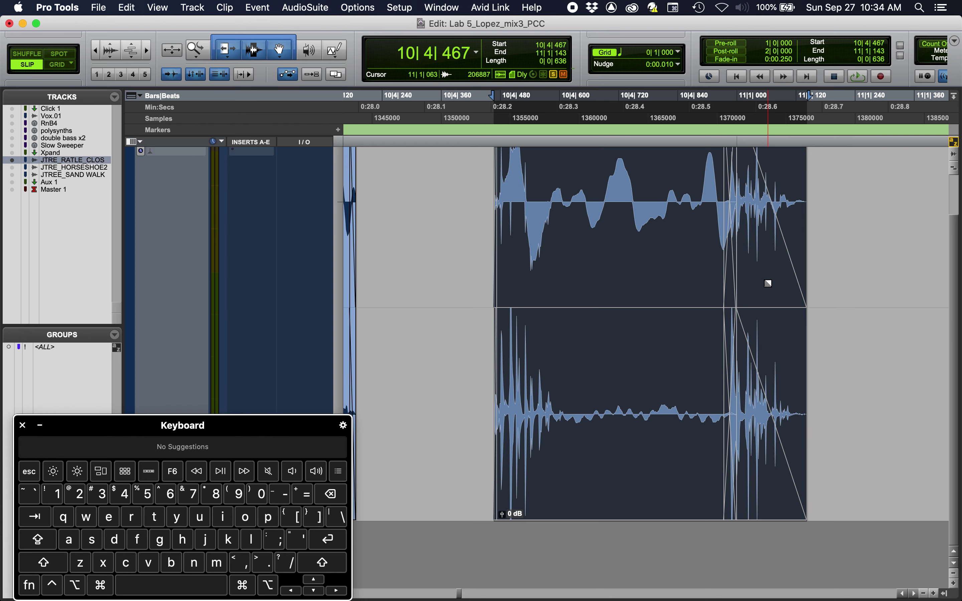
- Reapply batch fades to the two clips from 10|4|467 with the fade-out length set to 10 ms, adjusting fades to fit
key(super+f)
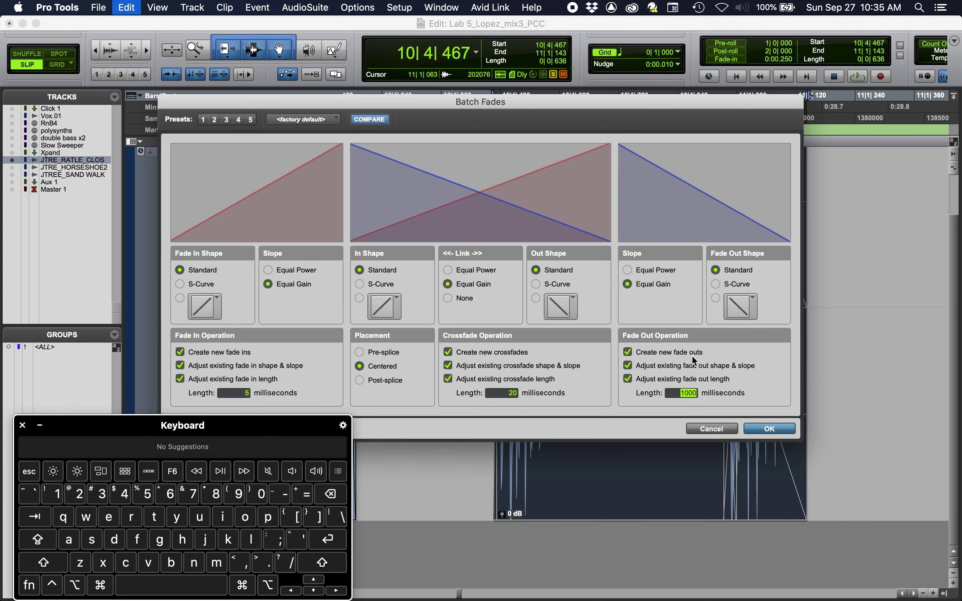
click(687, 393)
text(10)
click(768, 430)
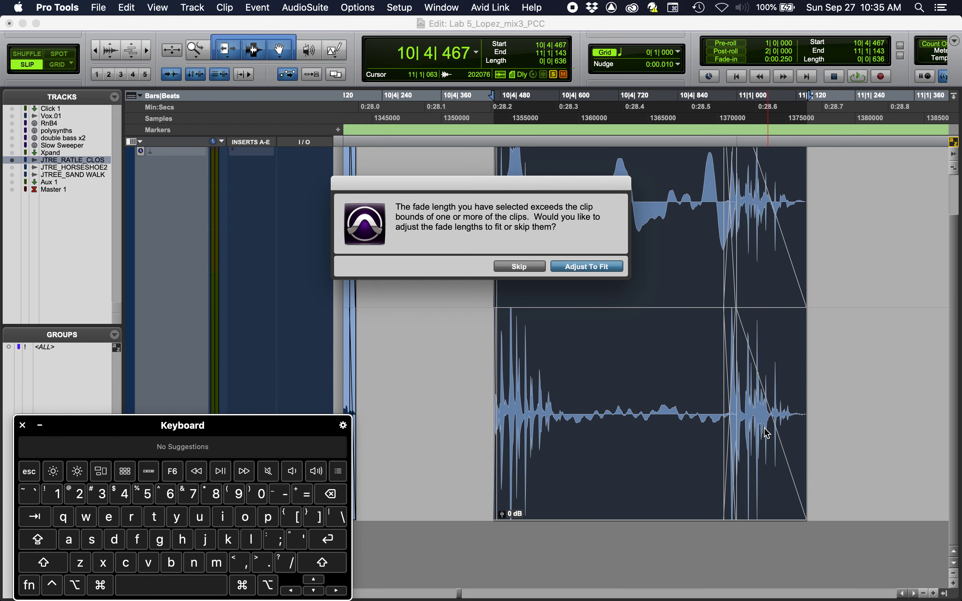
click(576, 267)
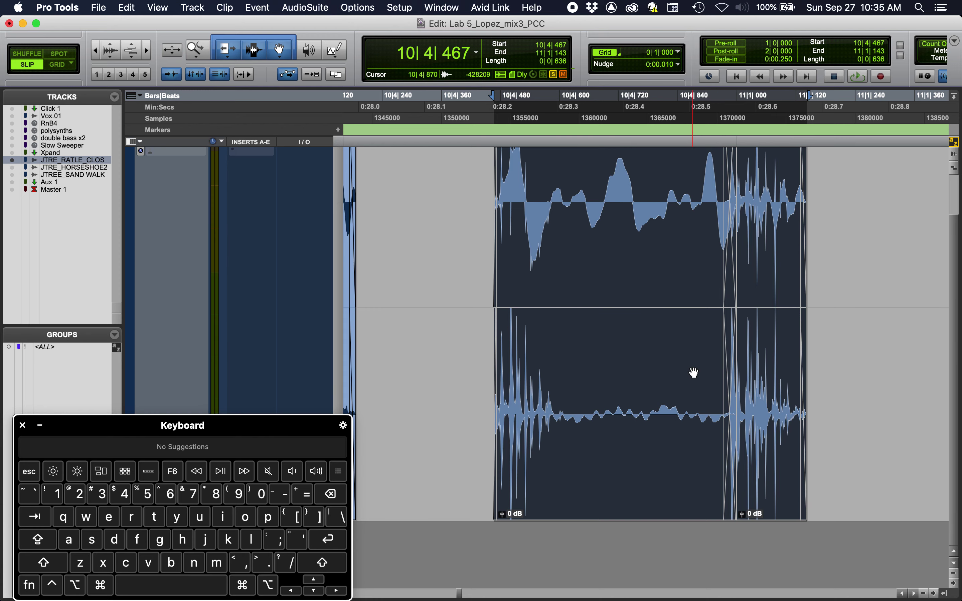
- Review the Levels of Undo setting in the Editing preferences and close them without changes
key(super+bracketleft)
key(super+bracketleft)
key(super+bracketleft)
key(super+bracketleft)
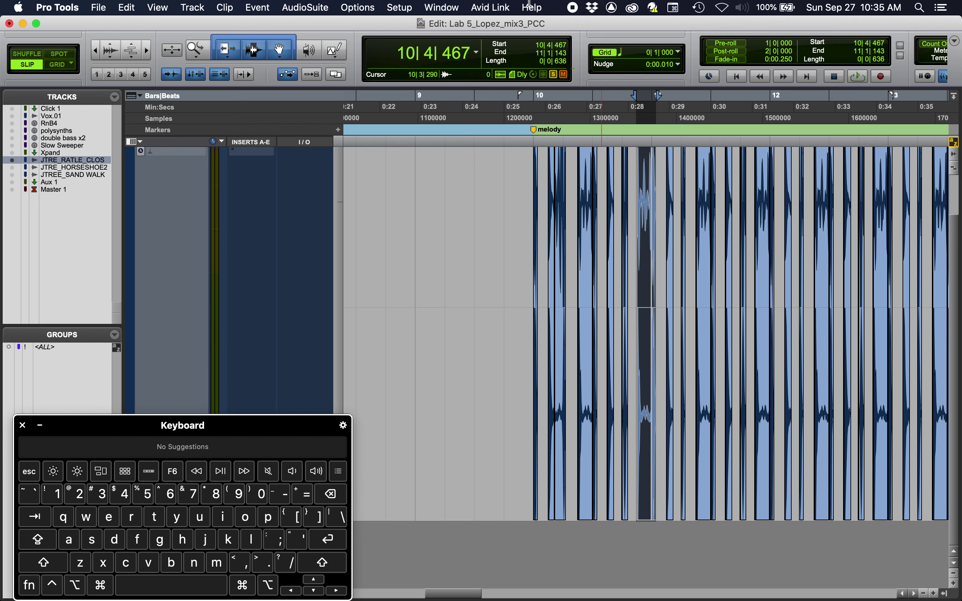
click(391, 7)
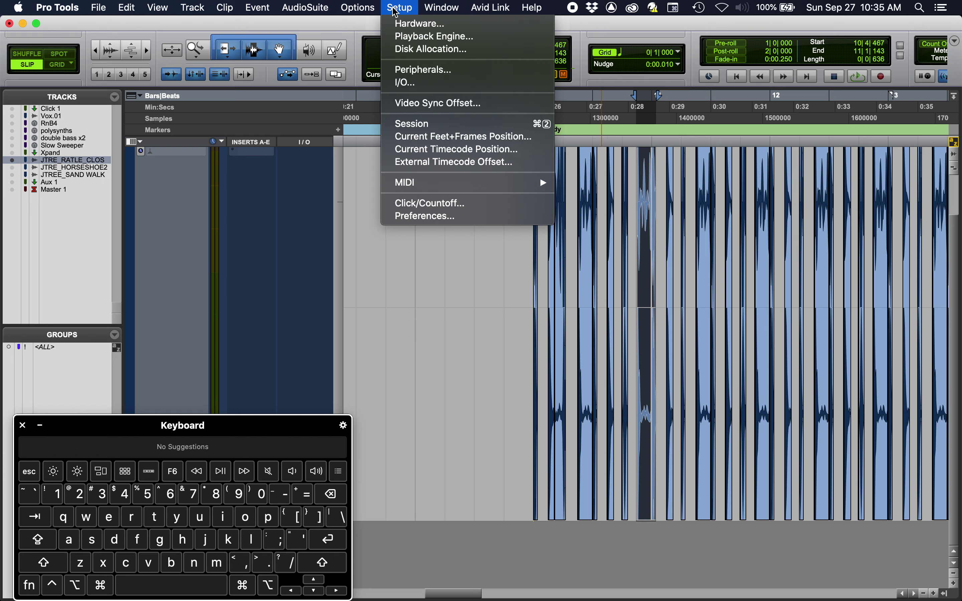
click(431, 215)
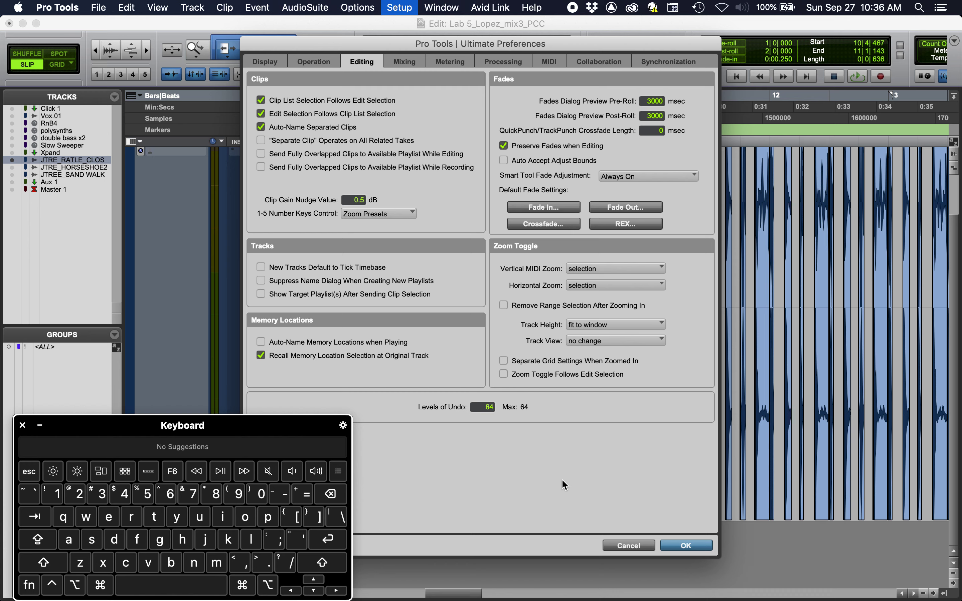
click(629, 545)
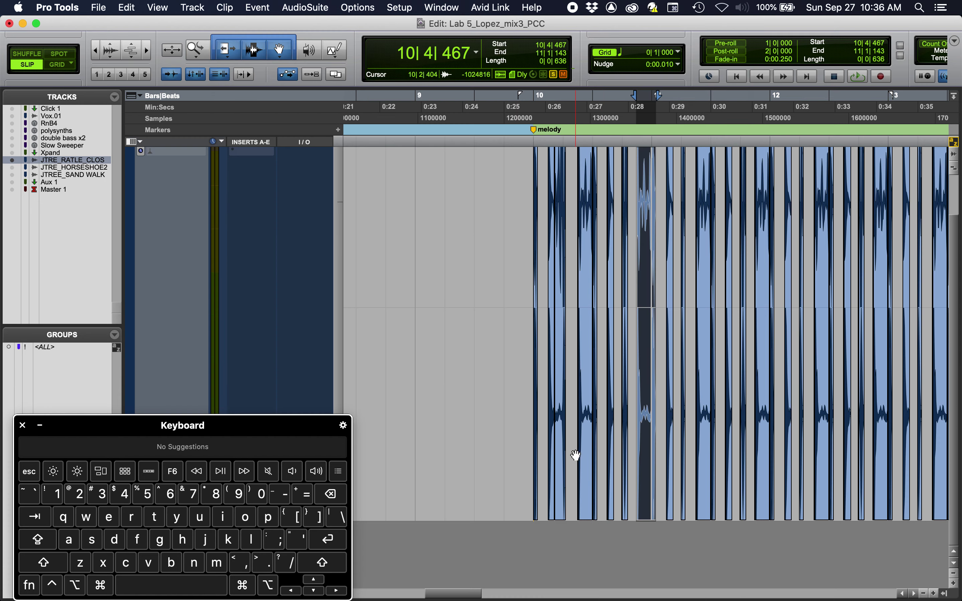
- Place the edit cursor just before the melody marker, and display the Undo History to examine its list of operations
key(r)
scroll(576, 455, right, 3)
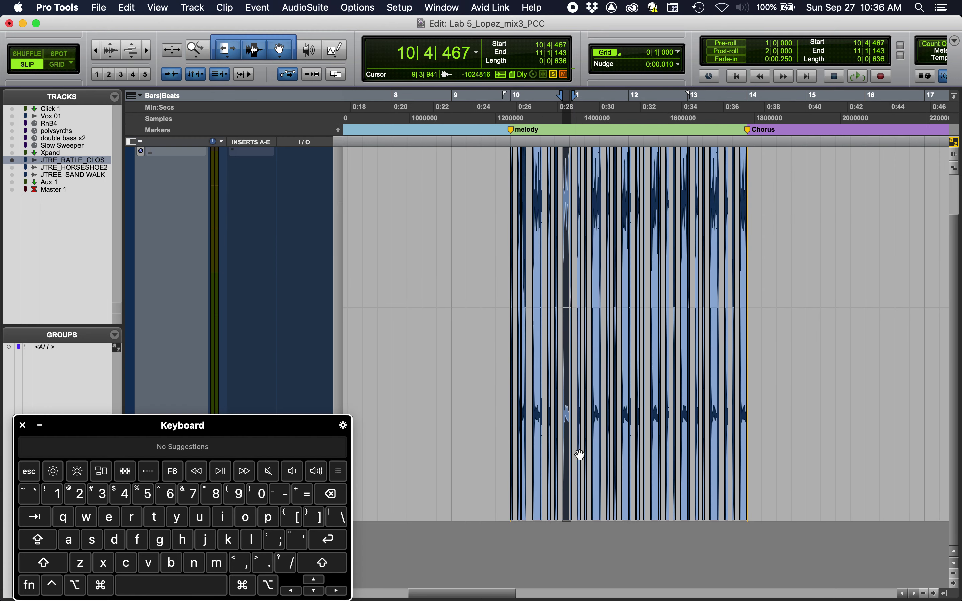
click(499, 304)
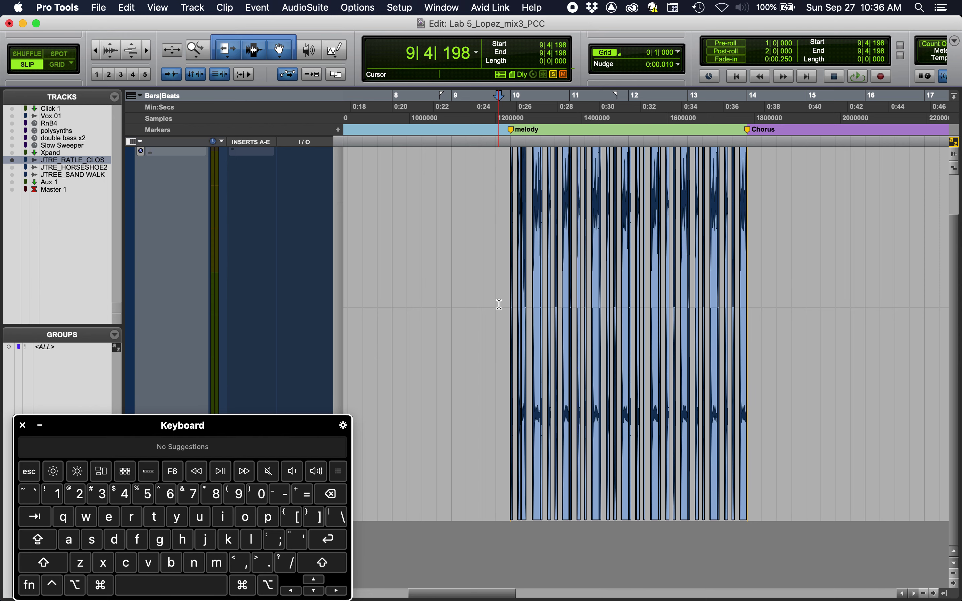
click(440, 9)
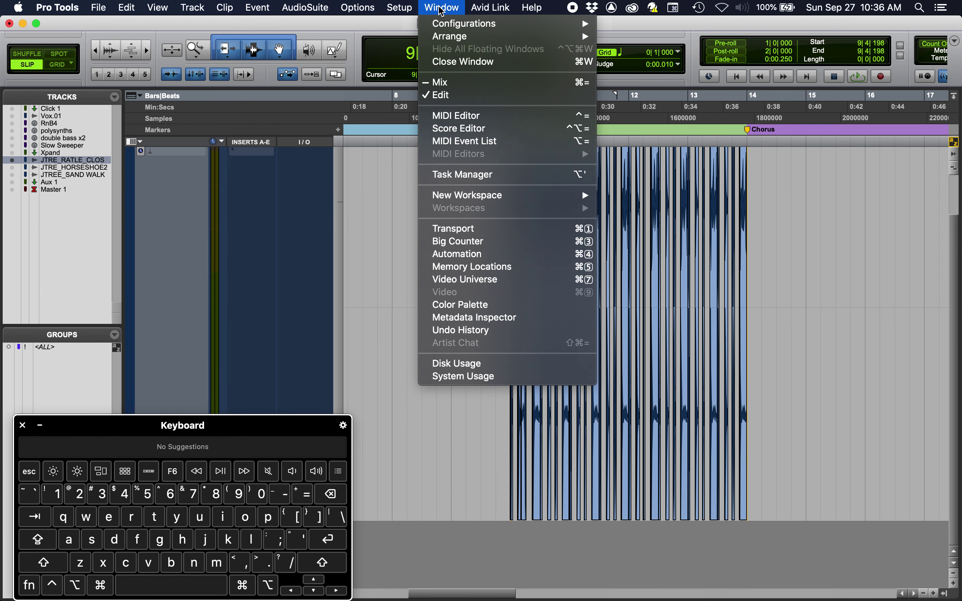
mouse_move(438, 28)
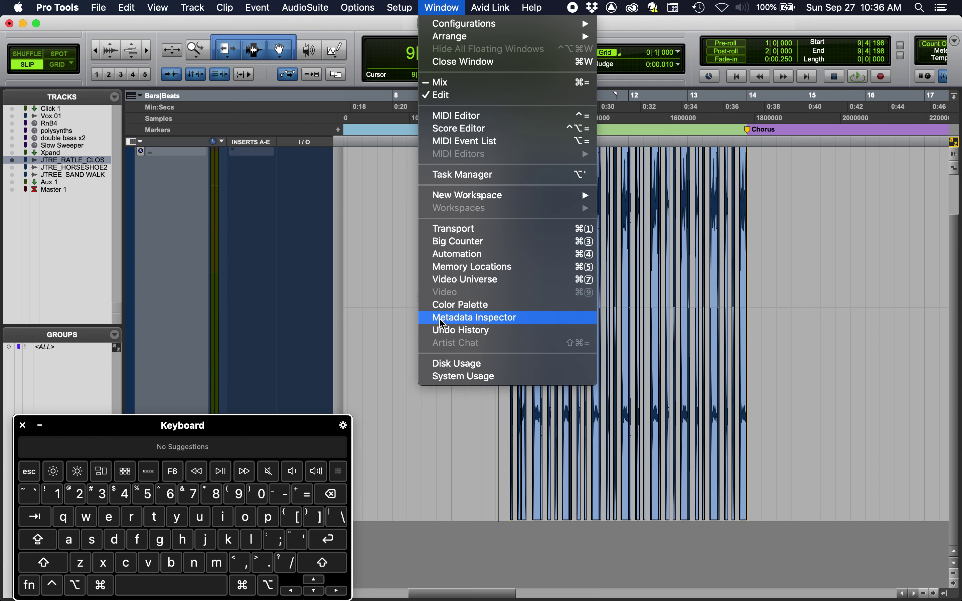
click(449, 331)
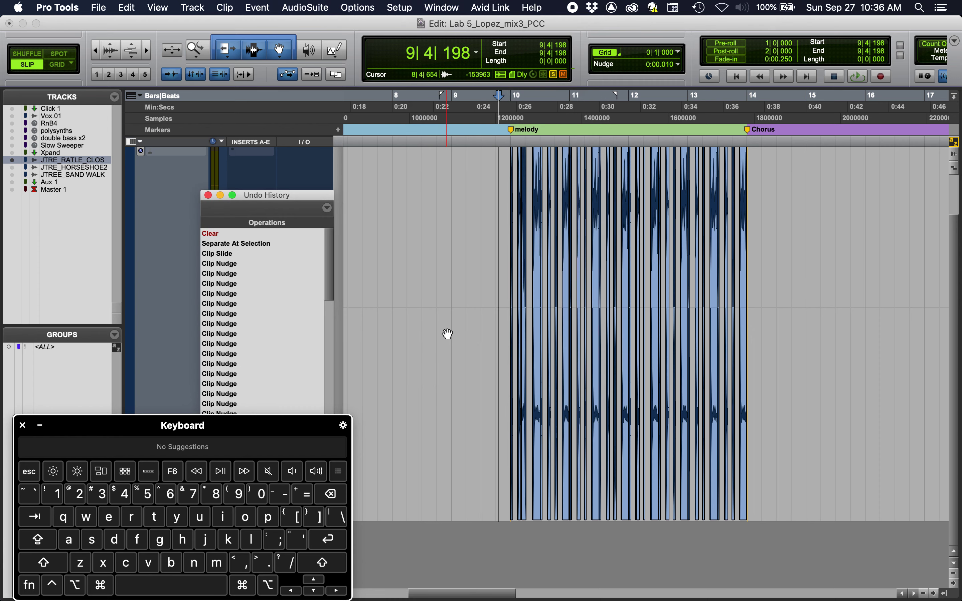
drag(274, 195, 427, 140)
scroll(423, 233, down, 15)
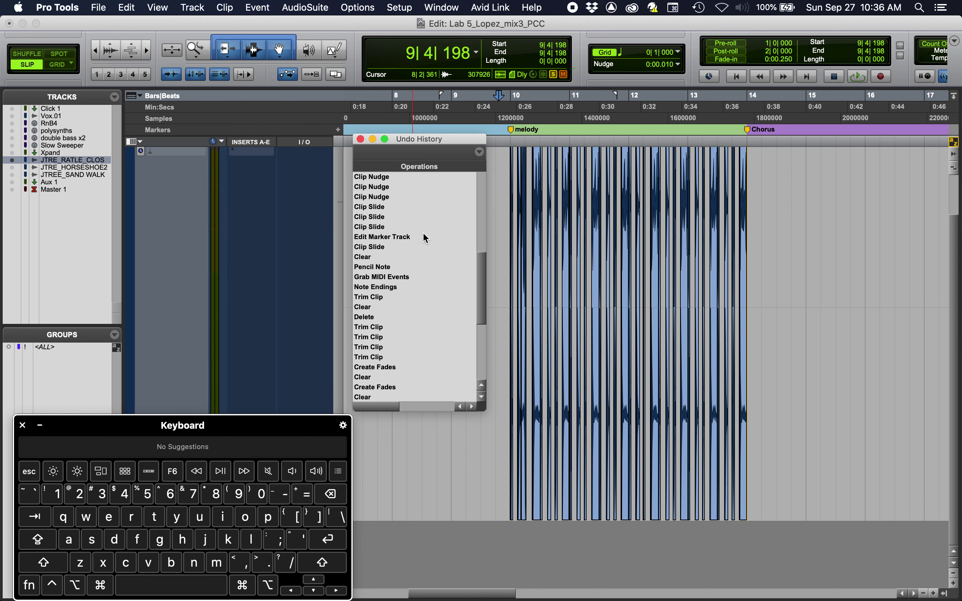
scroll(423, 238, up, 15)
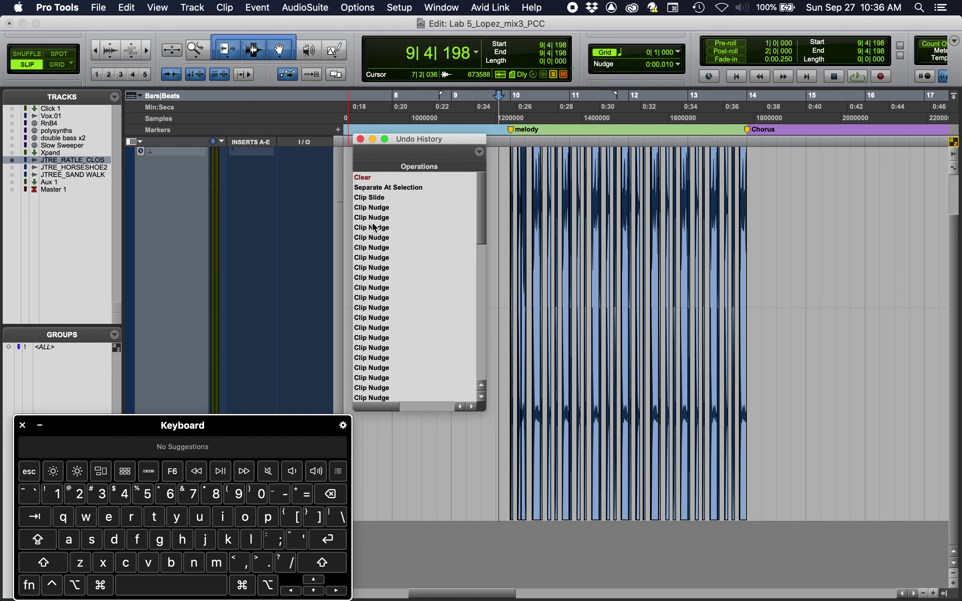
- Revert the session to the last Clip Nudge before the Clip Slides in Undo History, and restore it to the final Create Fades
scroll(374, 227, down, 5)
scroll(373, 227, down, 3)
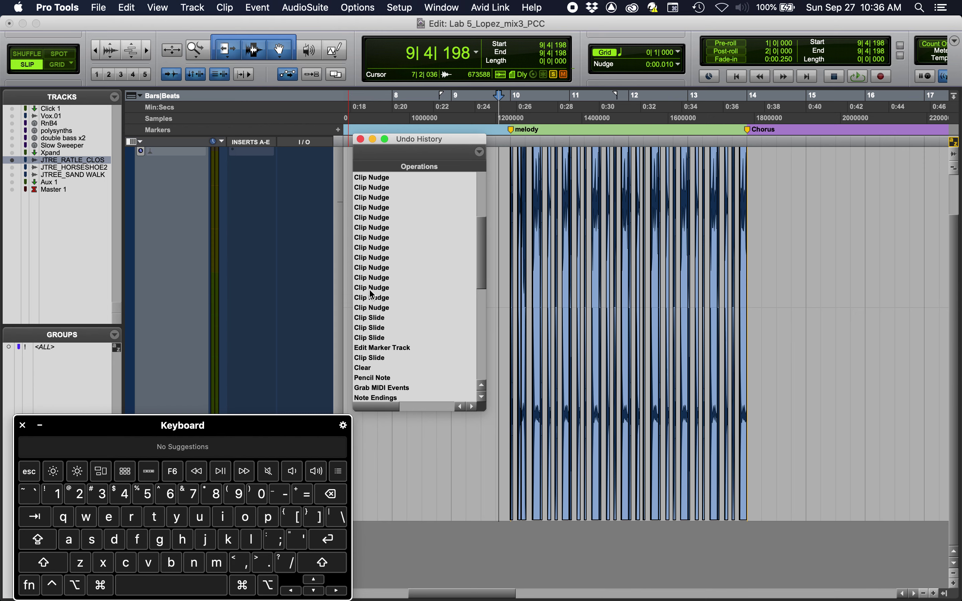
click(373, 309)
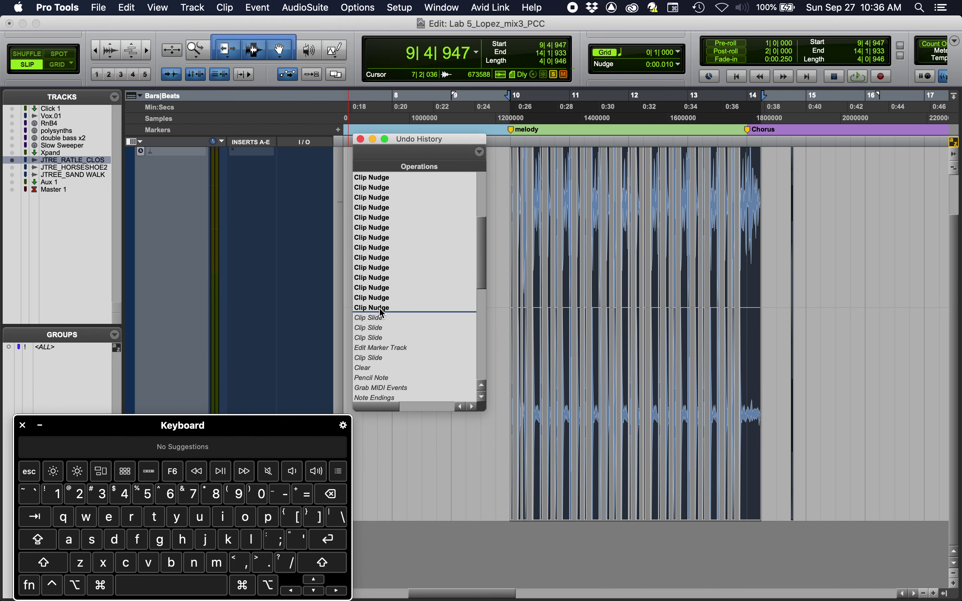
drag(481, 273, 482, 363)
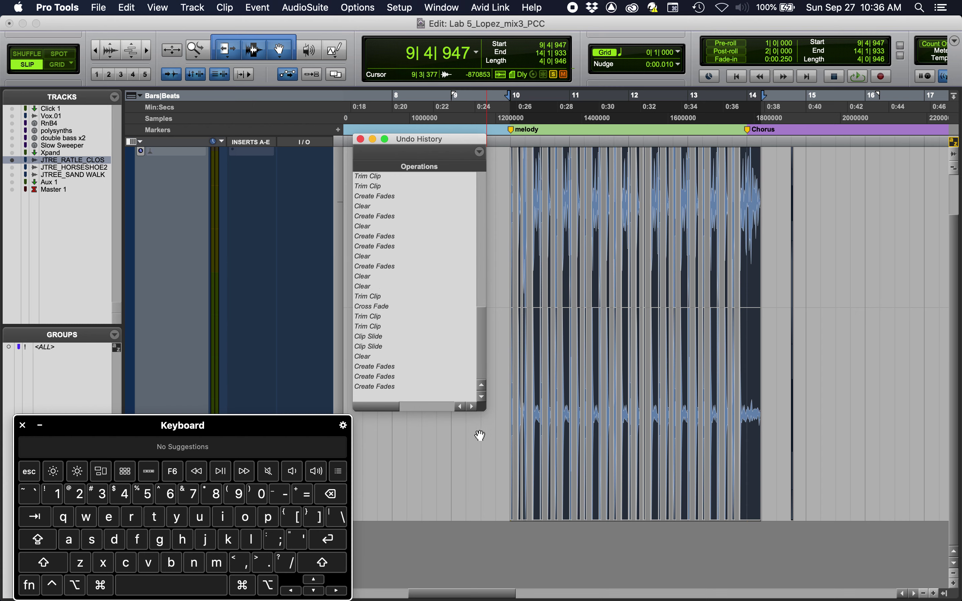
click(384, 385)
- Enlarge the Undo History window and examine the recorded operations from the first Clear through the final Create Fades
scroll(385, 383, up, 15)
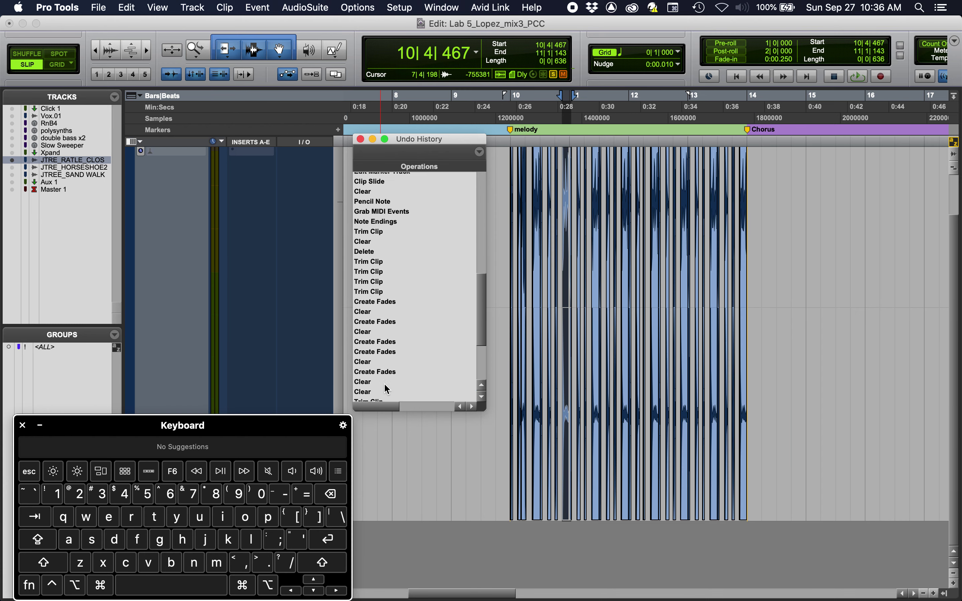
scroll(385, 386, left, 2)
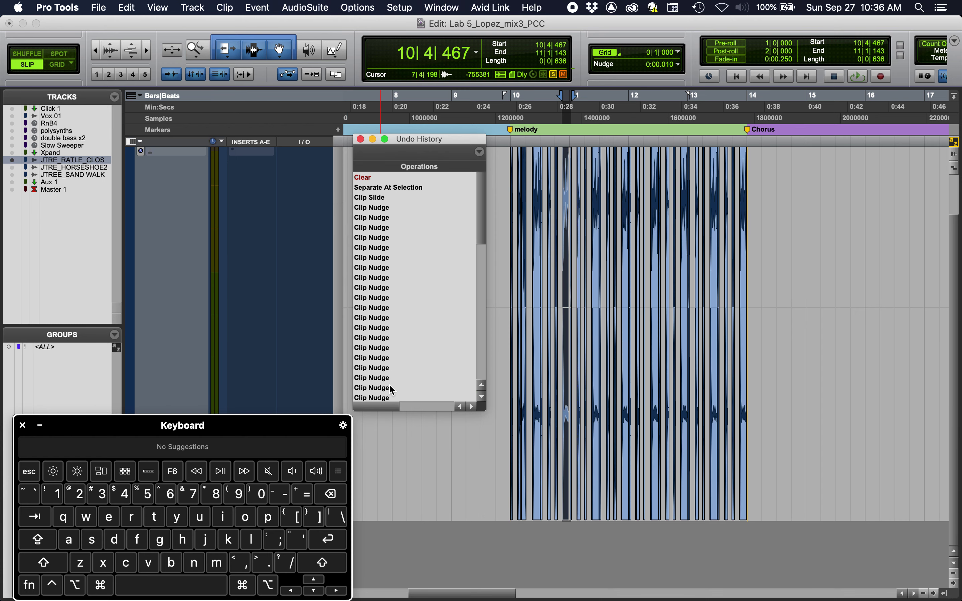
drag(485, 411, 516, 424)
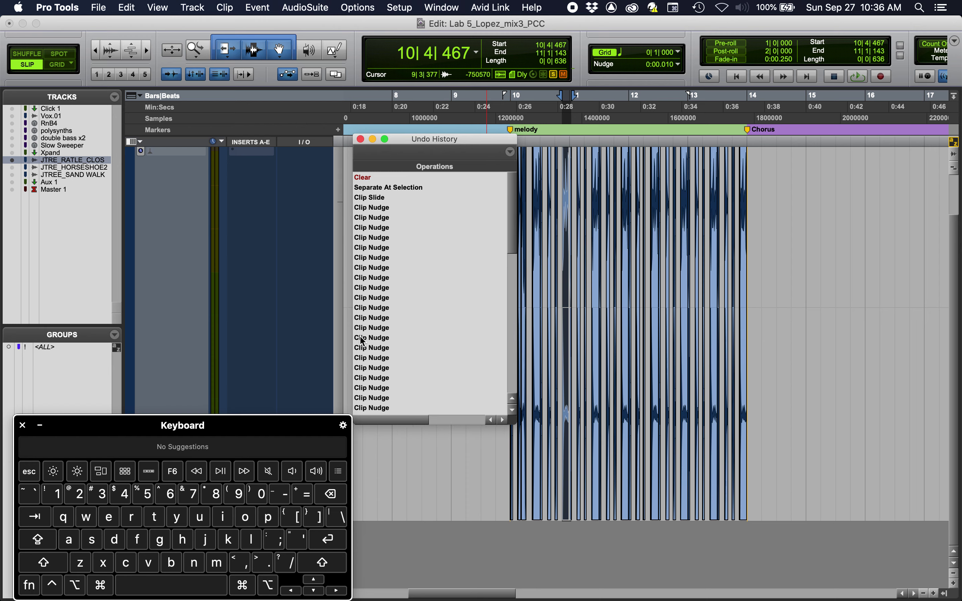
scroll(362, 342, down, 10)
scroll(362, 344, down, 3)
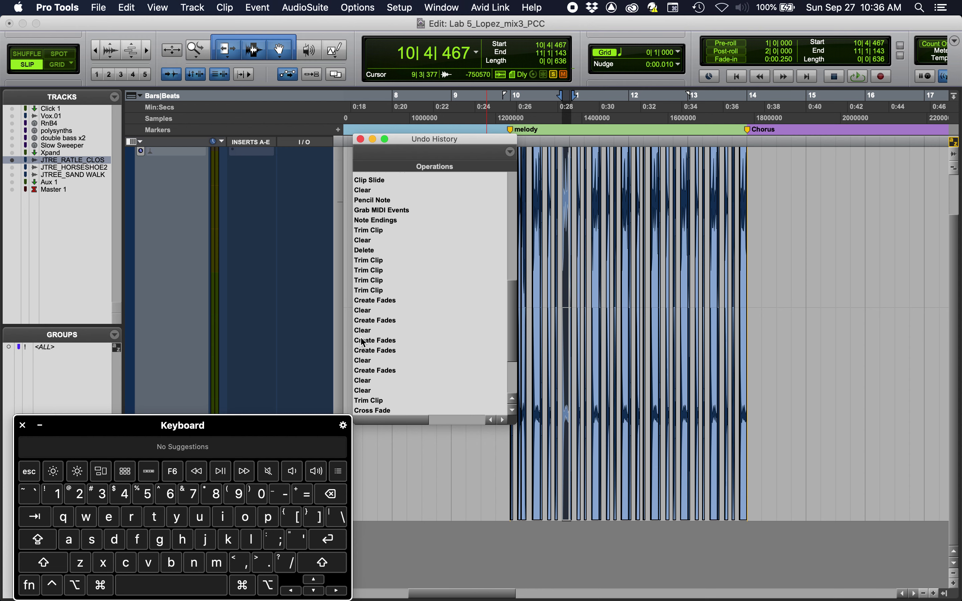
scroll(372, 315, up, 6)
scroll(372, 315, up, 2)
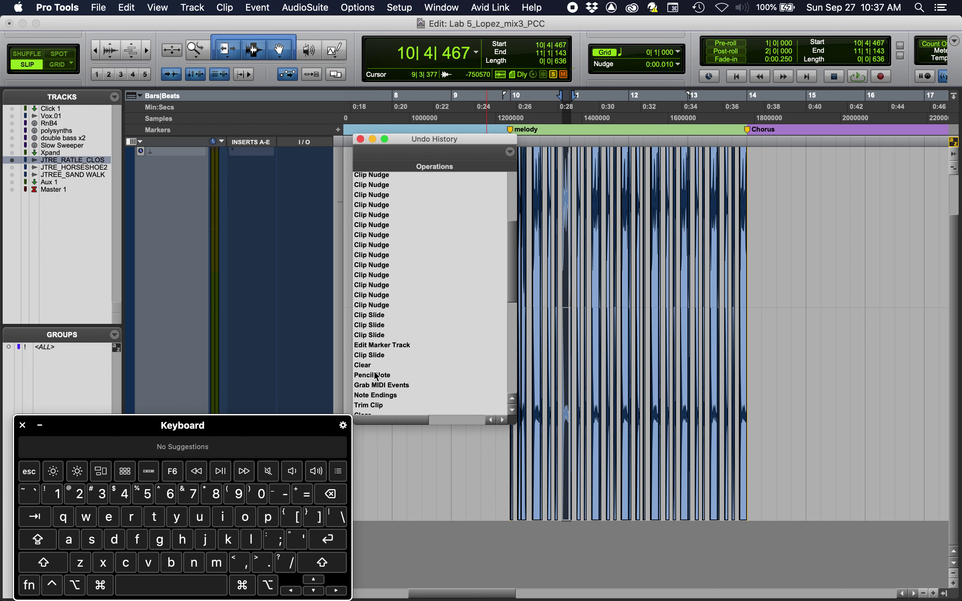
scroll(374, 372, down, 5)
scroll(374, 372, right, 1)
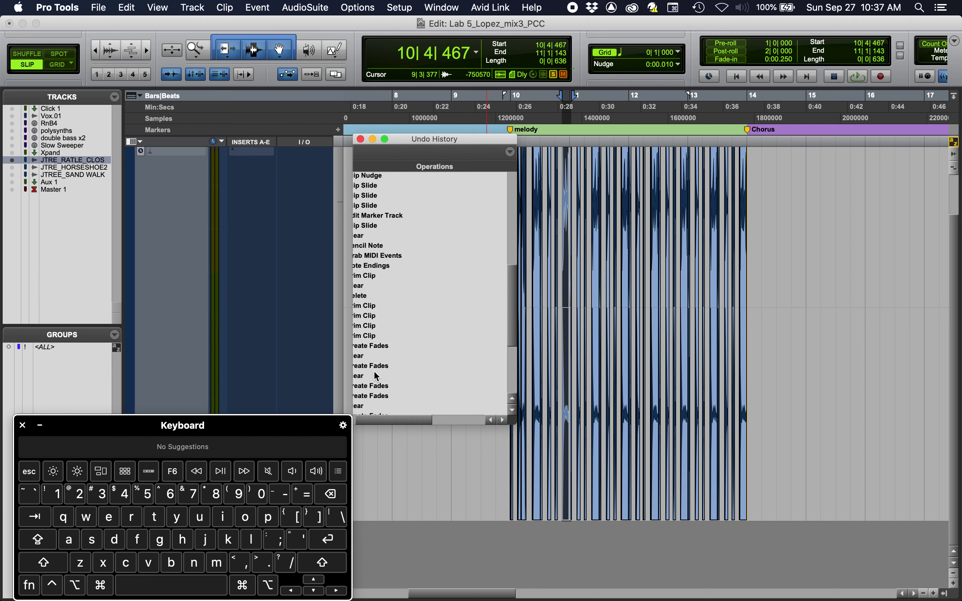
scroll(374, 372, left, 1)
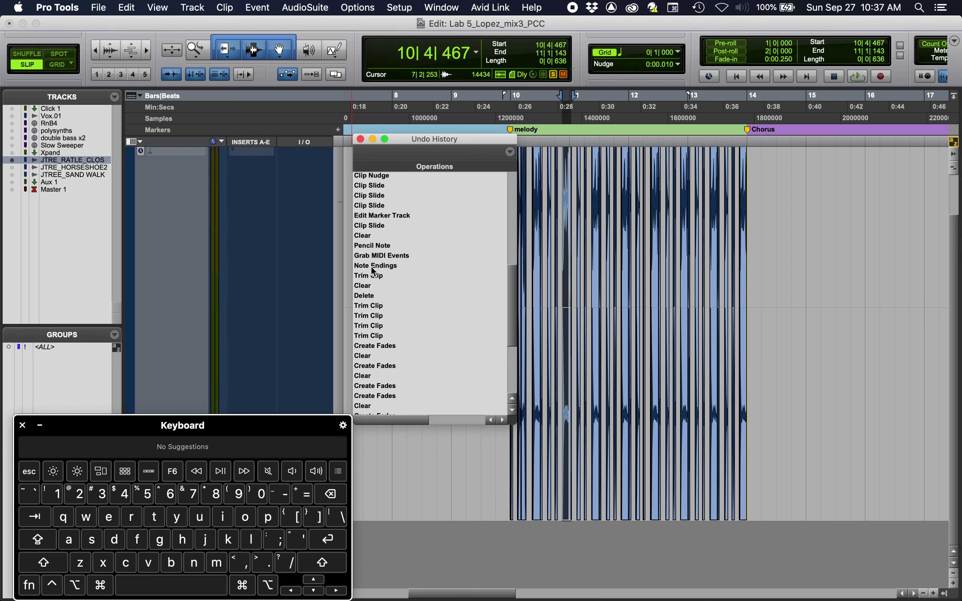
scroll(376, 280, down, 5)
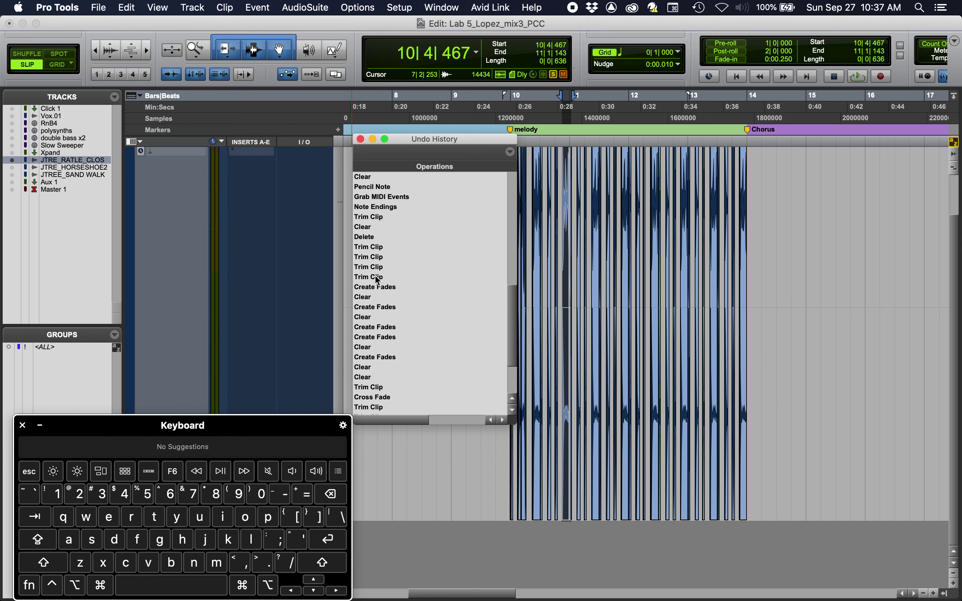
scroll(377, 280, left, 1)
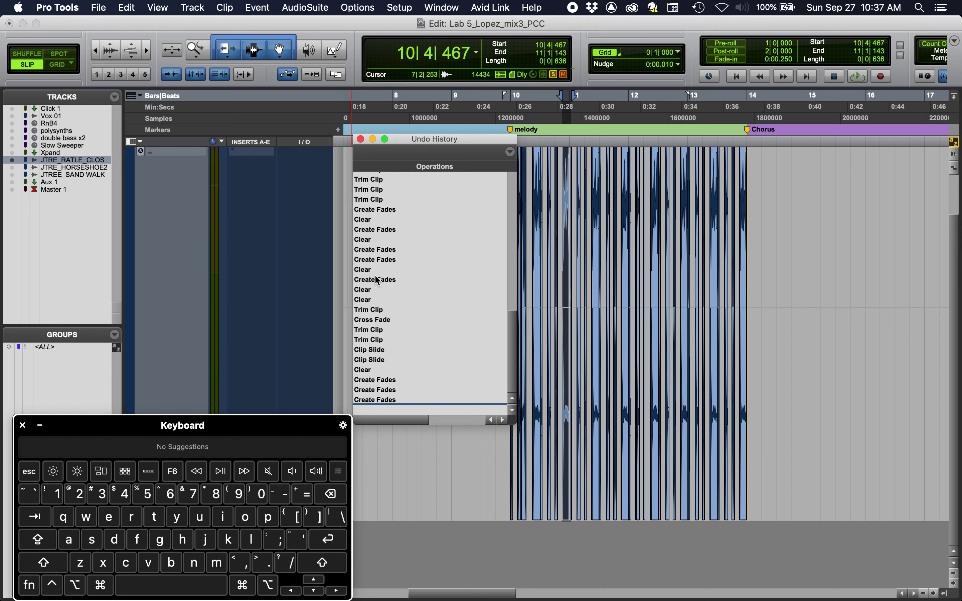
- Revert the session to the Trim Clip preceding the first Create Fades, and inspect the rattle clips in bar 10 without fades
scroll(376, 280, up, 3)
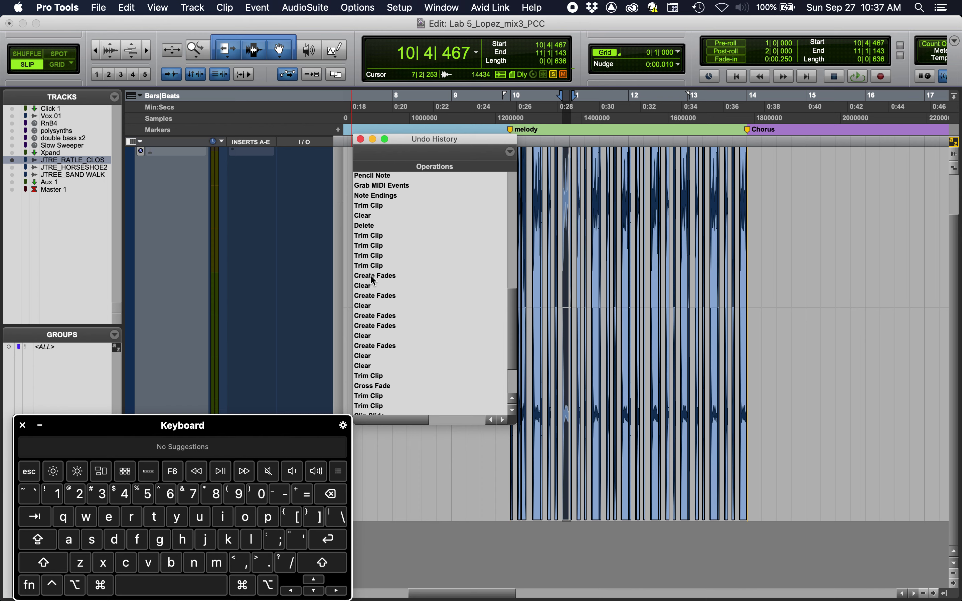
click(371, 276)
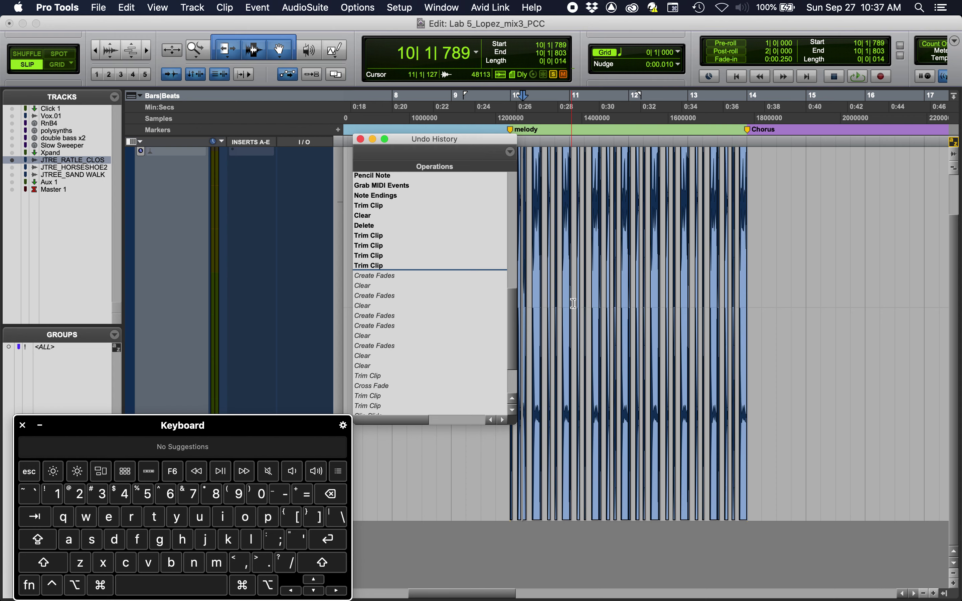
scroll(571, 305, up, 15)
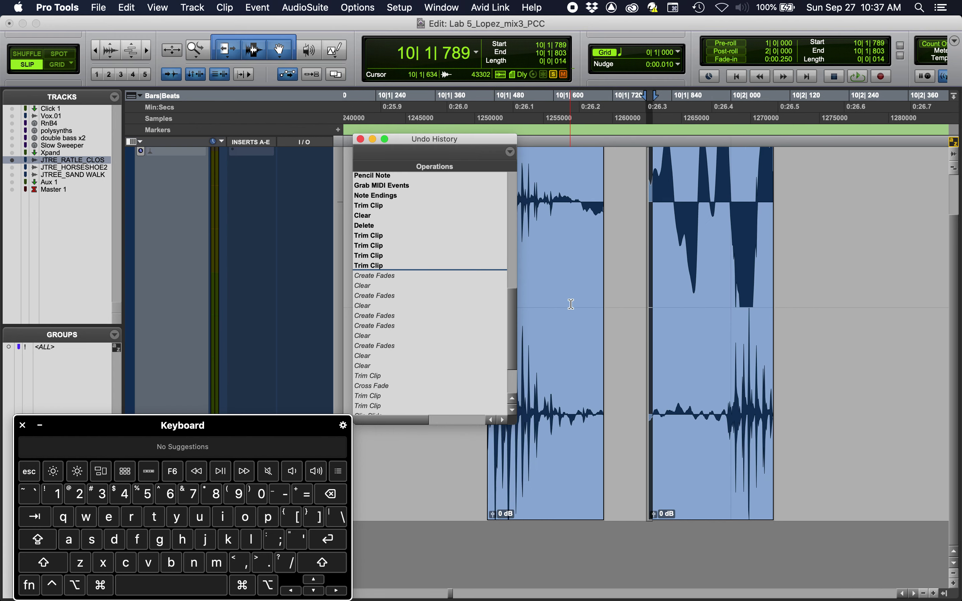
scroll(570, 304, down, 12)
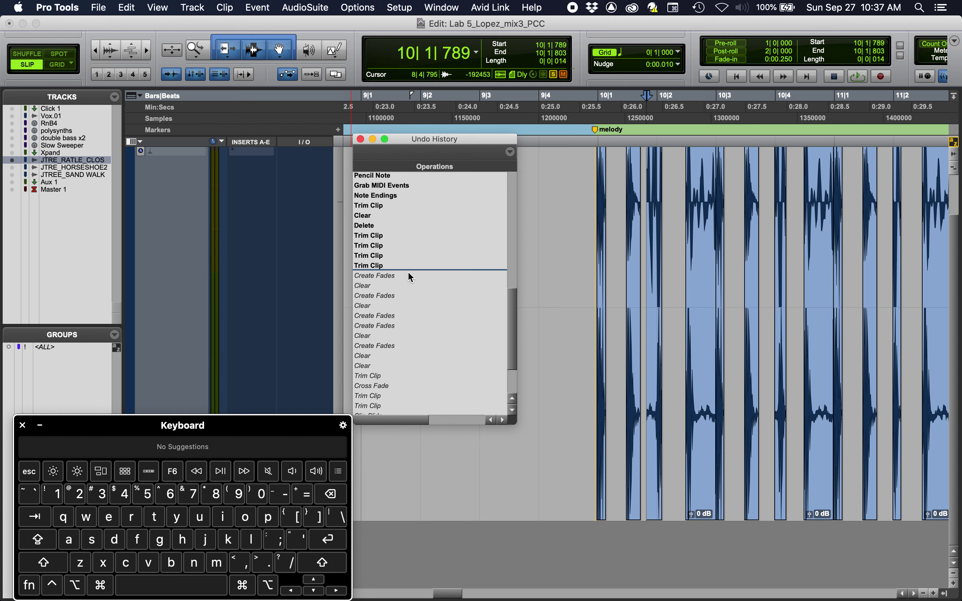
- Restore the session forward to the Cross Fade operation in Undo History, and step it back to Edit Marker Track
scroll(371, 294, down, 3)
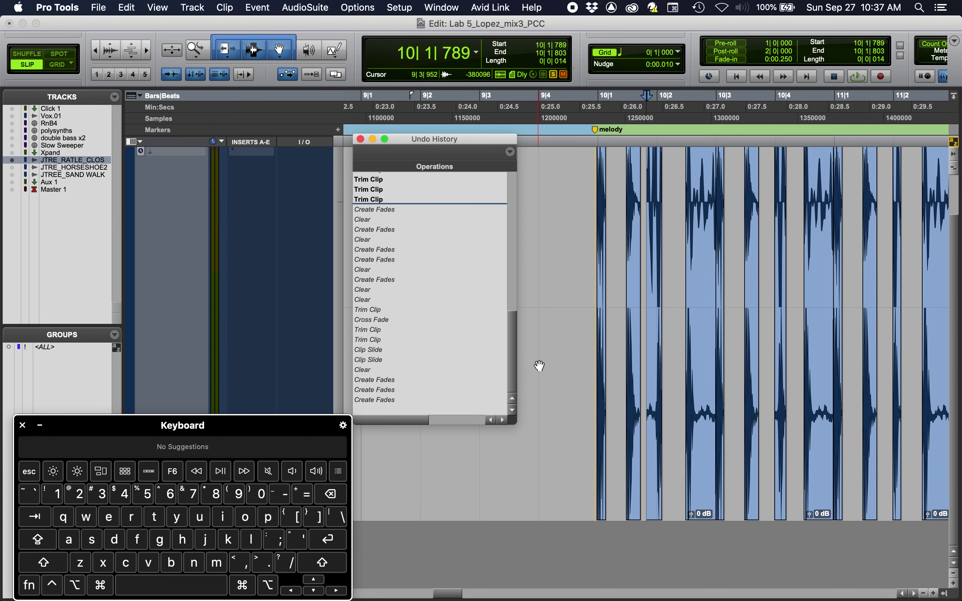
key(r)
key(r)
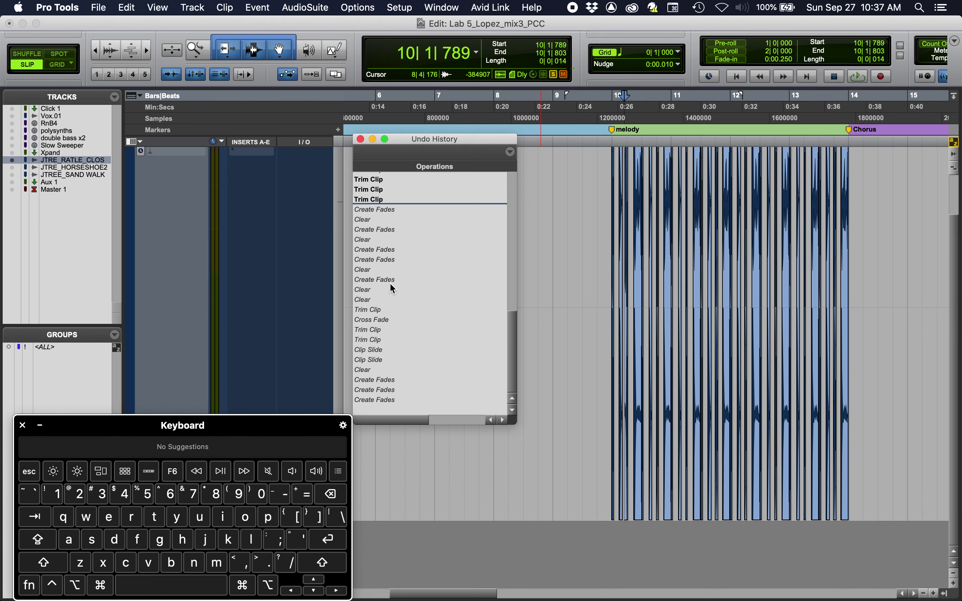
click(369, 320)
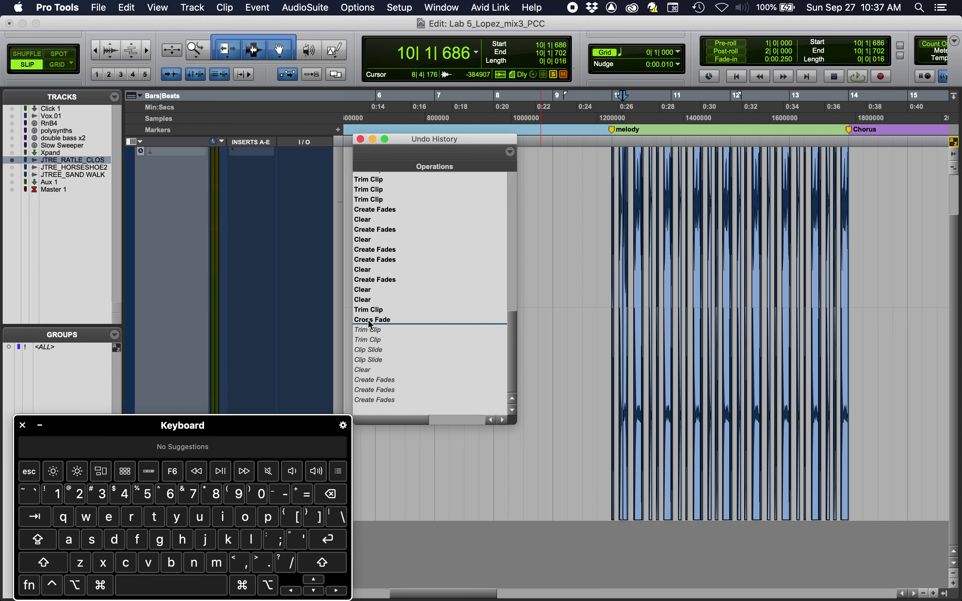
scroll(370, 324, up, 4)
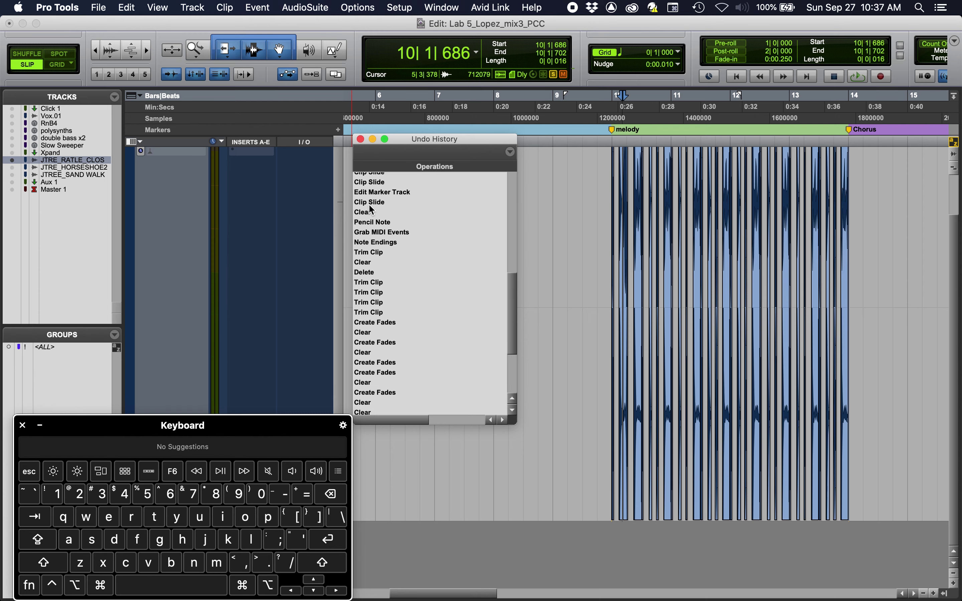
click(373, 193)
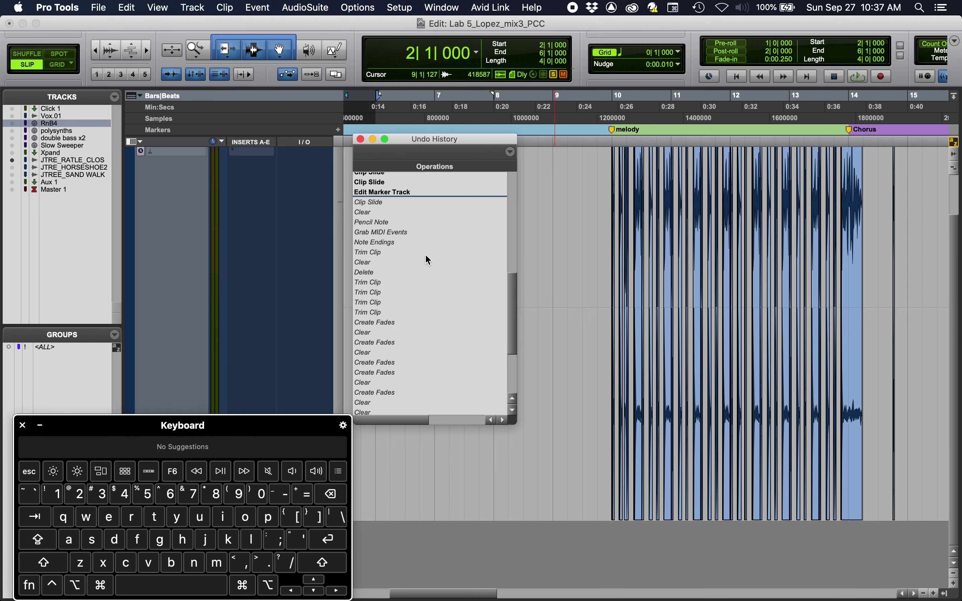
- Restore the session forward to the final Create Fades operation in Undo History
scroll(426, 257, up, 5)
scroll(381, 278, down, 10)
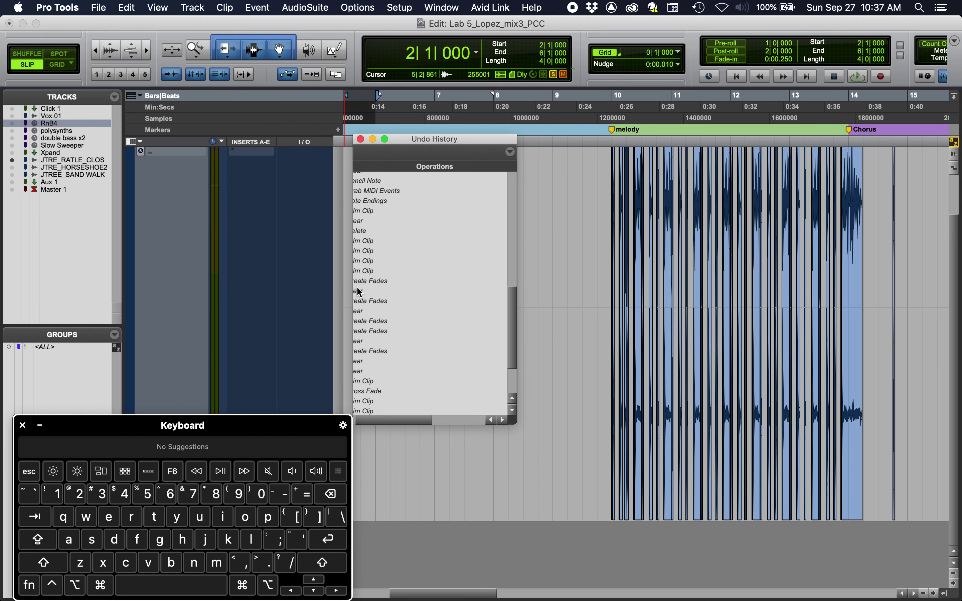
scroll(359, 292, left, 2)
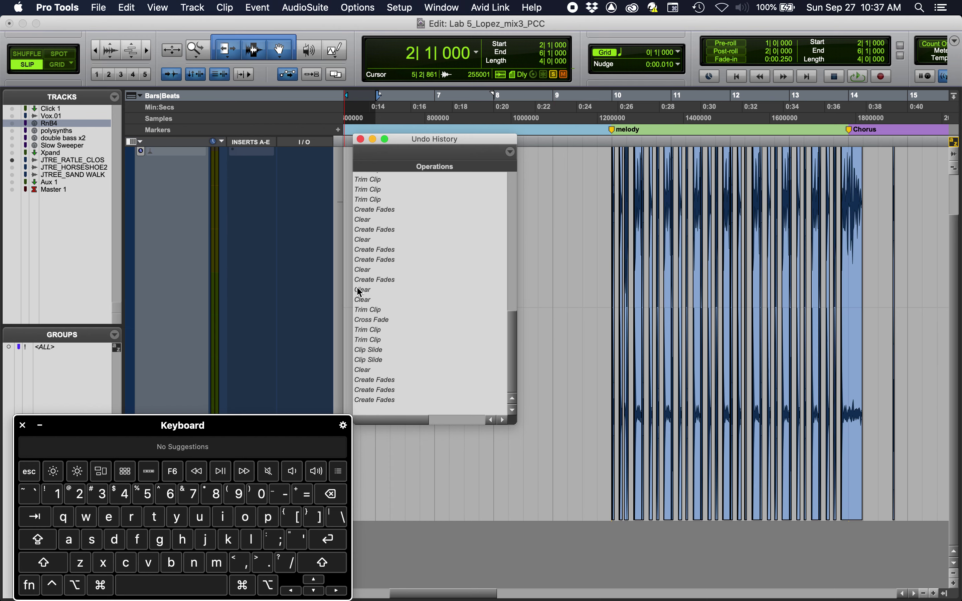
click(373, 401)
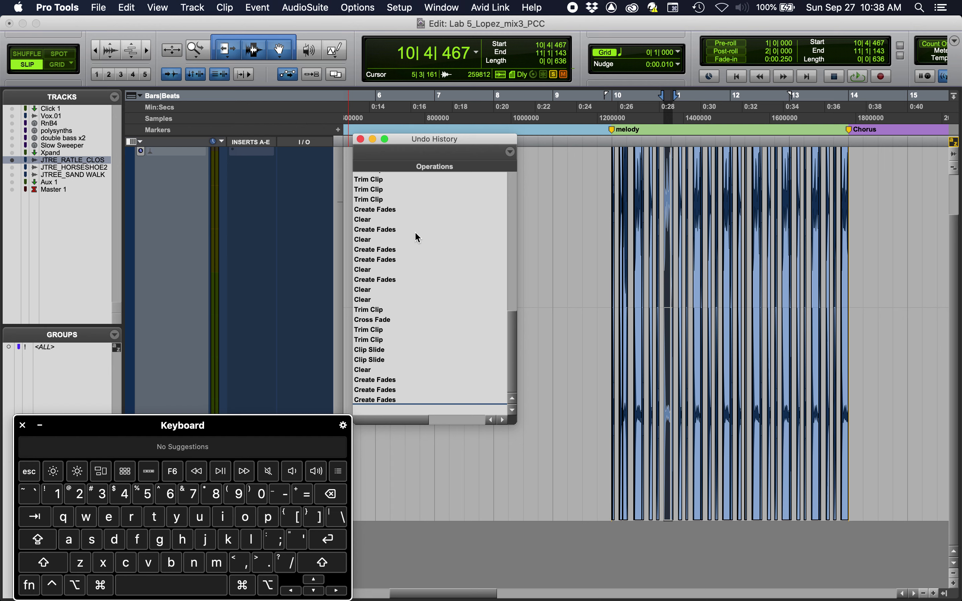
- Undo all recorded operations in Undo History, redo them all, and return to the end of the operations list
click(510, 153)
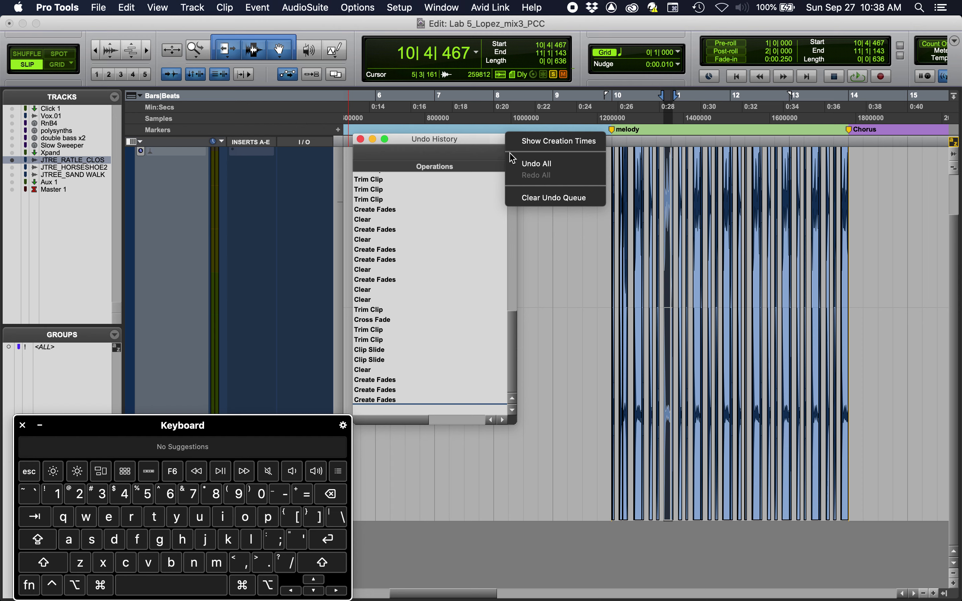
click(531, 169)
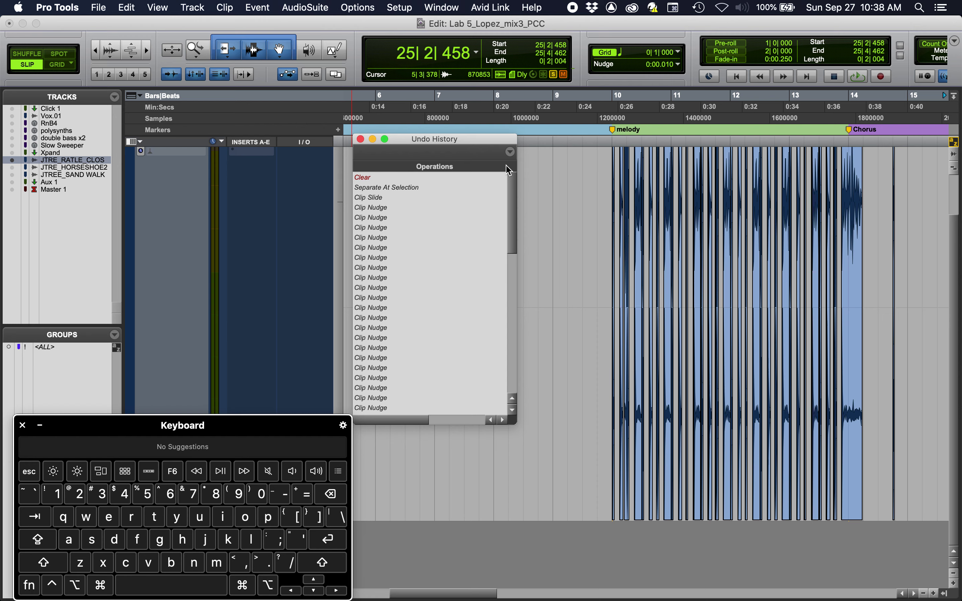
click(510, 152)
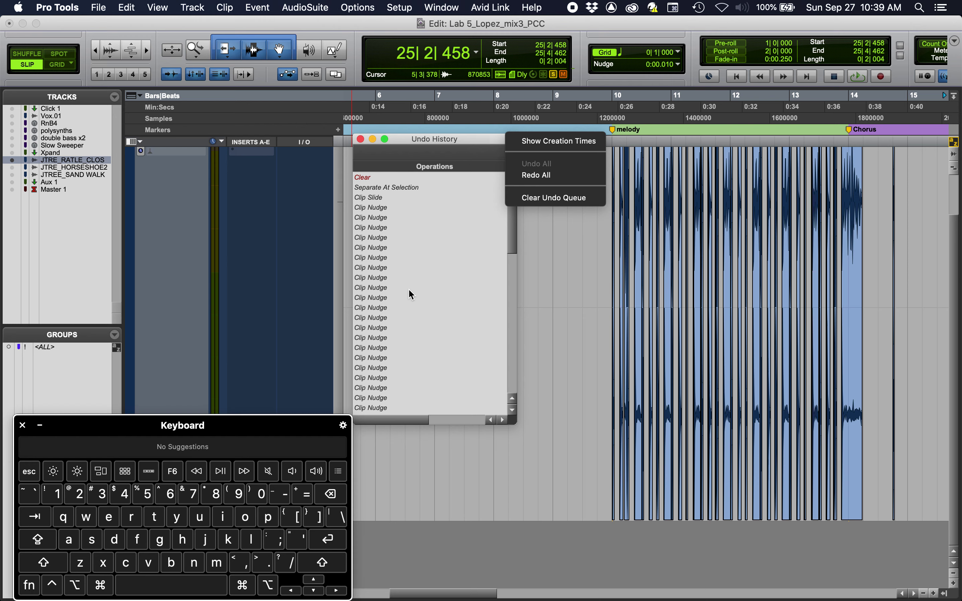
click(529, 175)
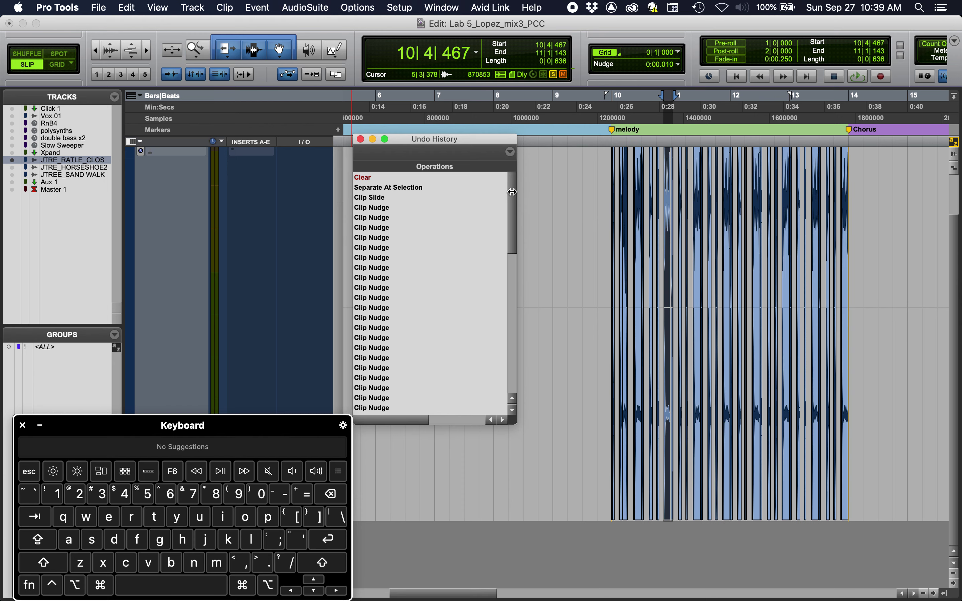
scroll(418, 263, down, 15)
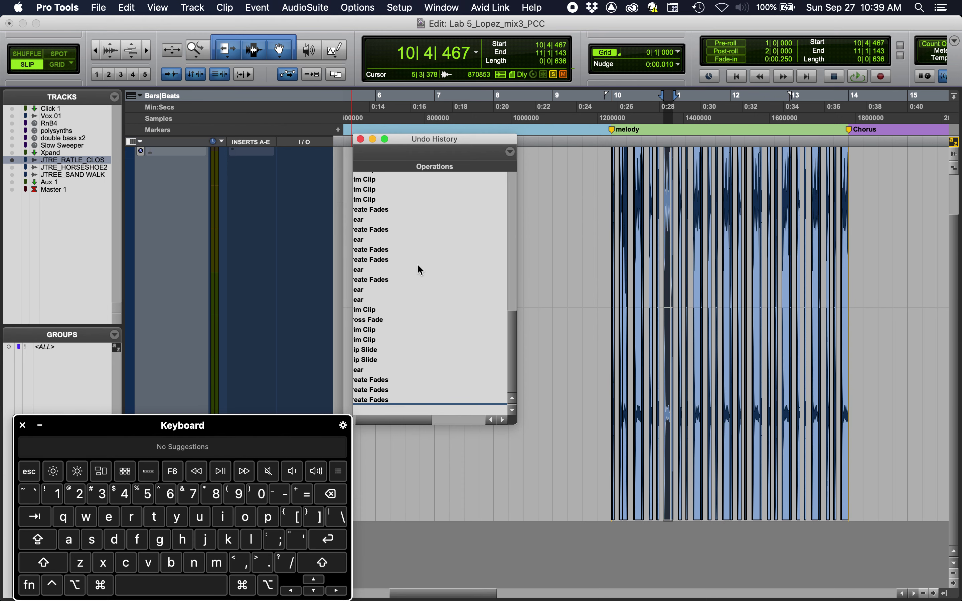
scroll(418, 265, left, 2)
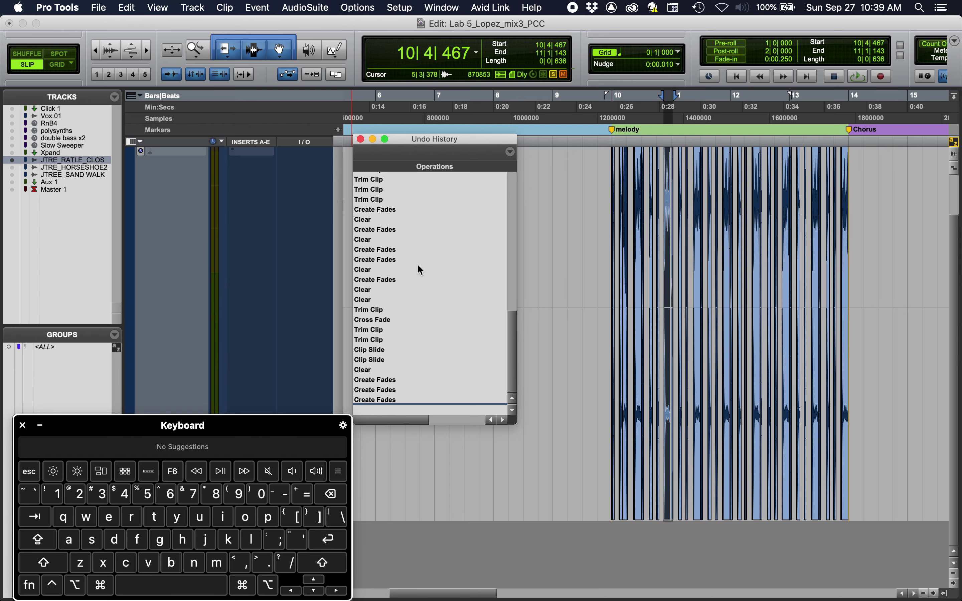
- Close Undo History, place the edit cursor late in bar 9, and magnify the first rattle clips in bar 10
click(360, 139)
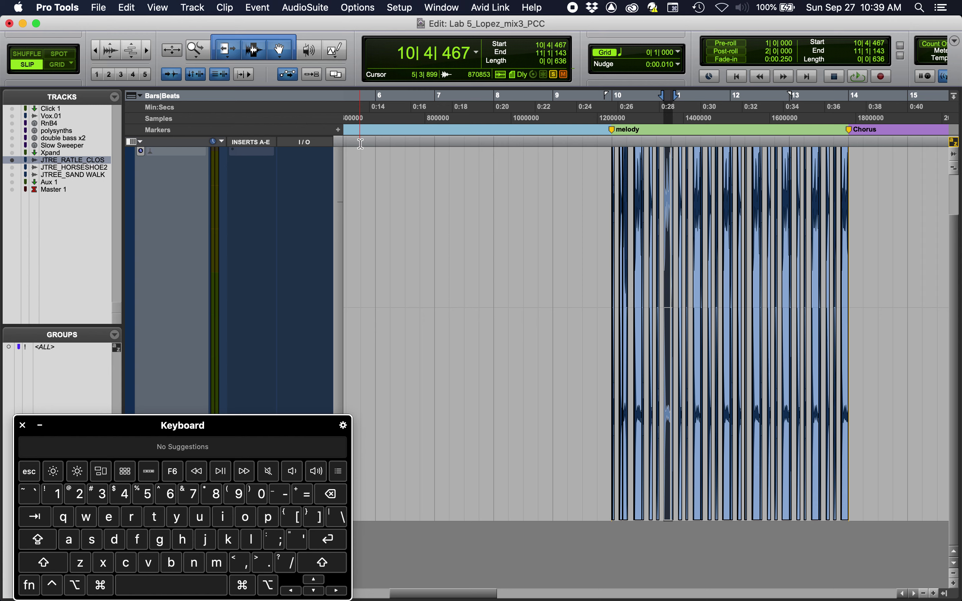
click(602, 212)
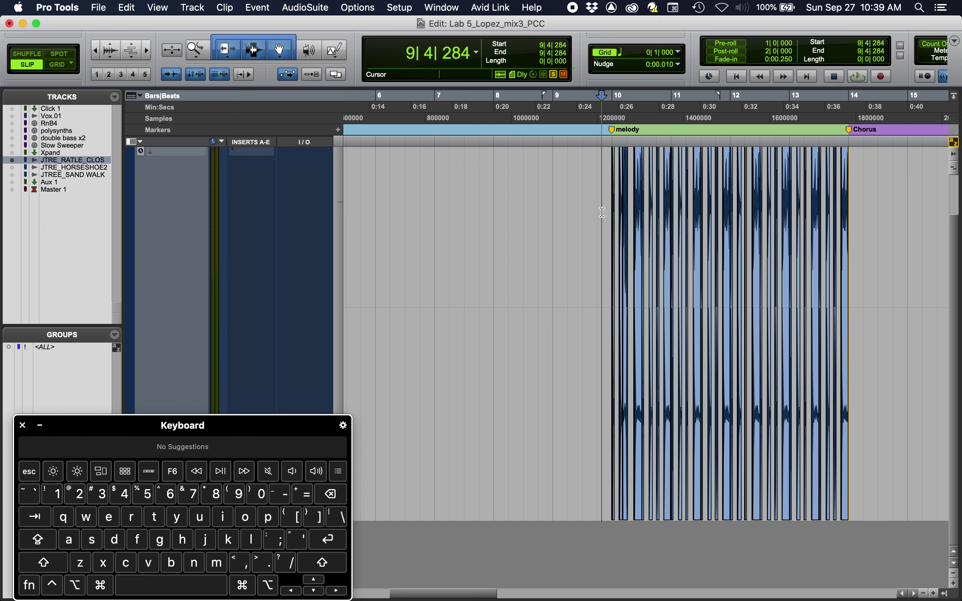
key(t)
key(t)
key(t)
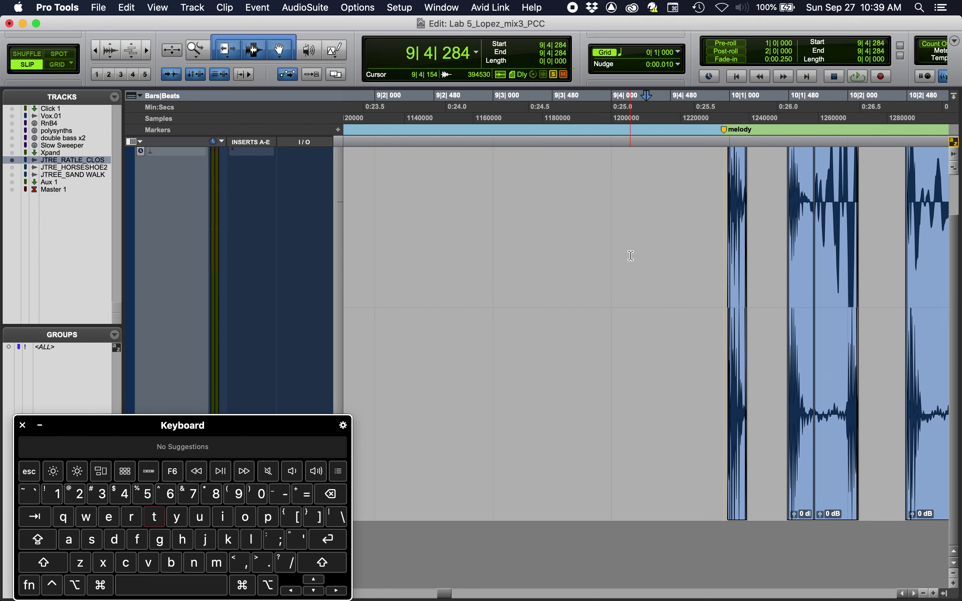
scroll(630, 255, right, 5)
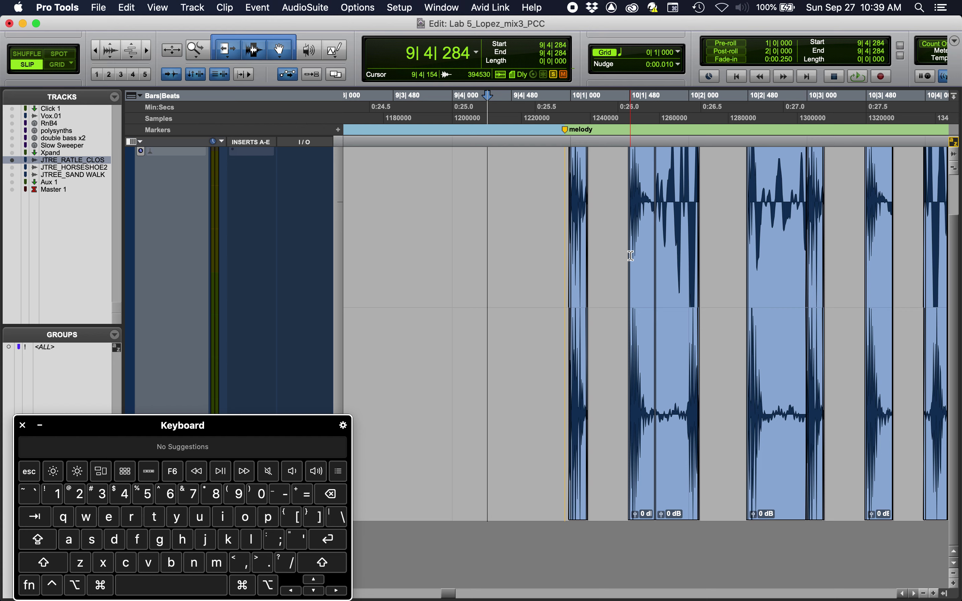
click(97, 8)
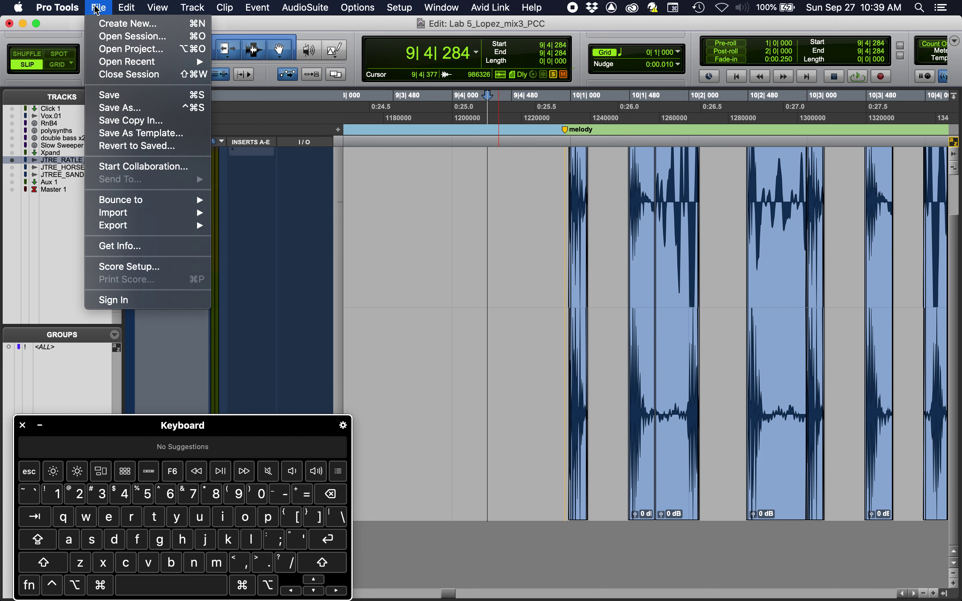
mouse_move(122, 8)
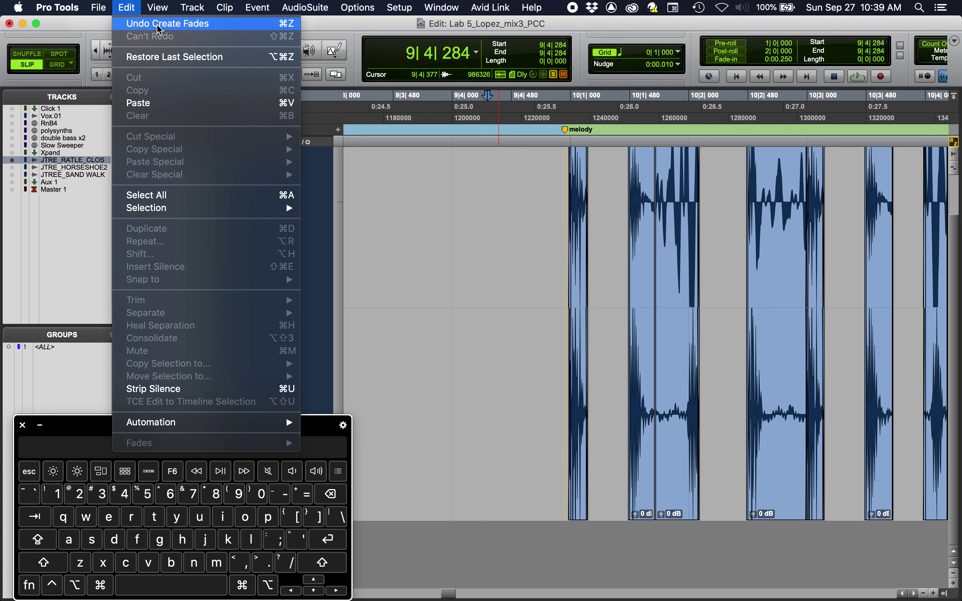
click(413, 207)
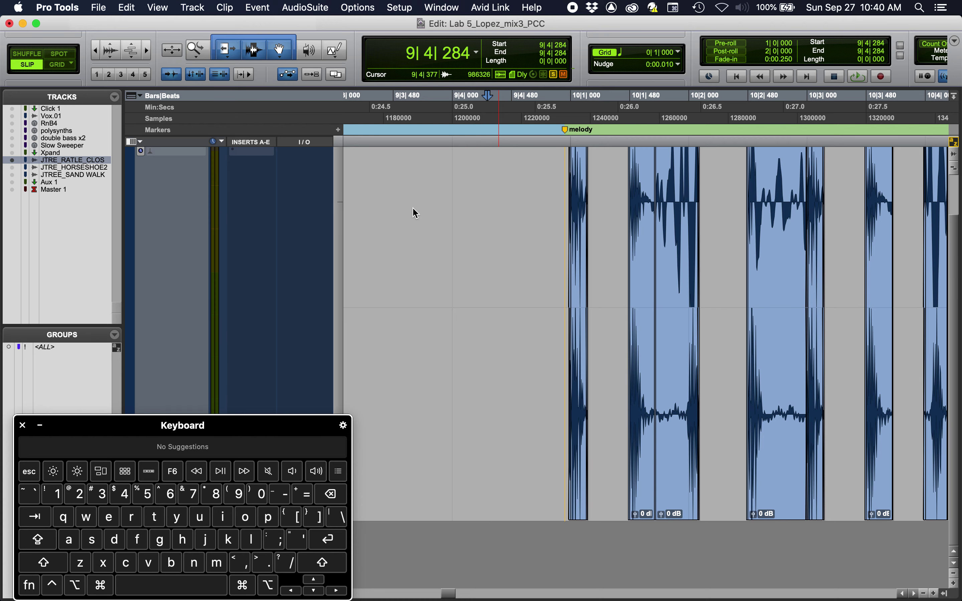
- Show the Clips list and select a contiguous block of rattle clips in it
click(943, 593)
click(951, 97)
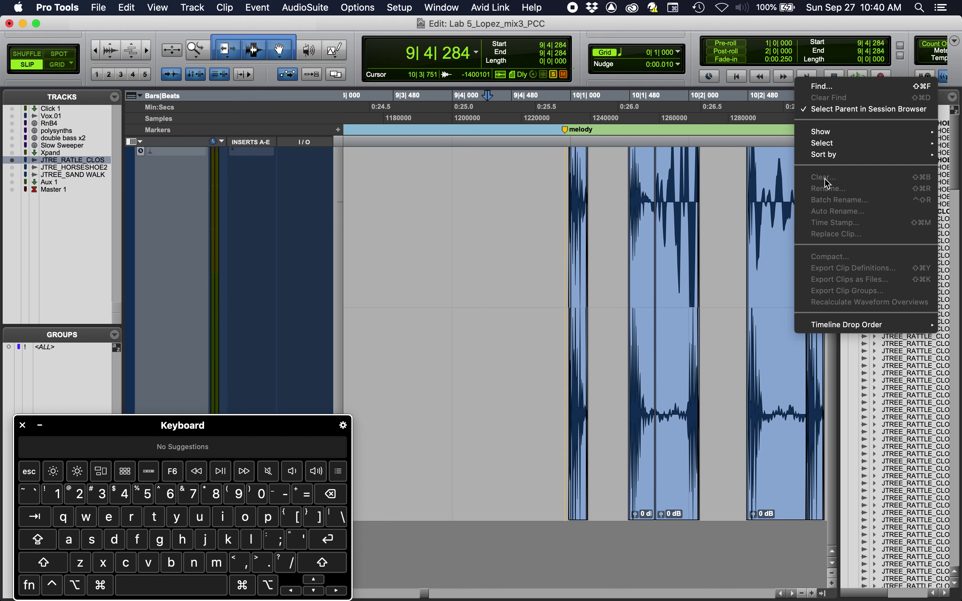
click(939, 398)
click(912, 366)
click(909, 284)
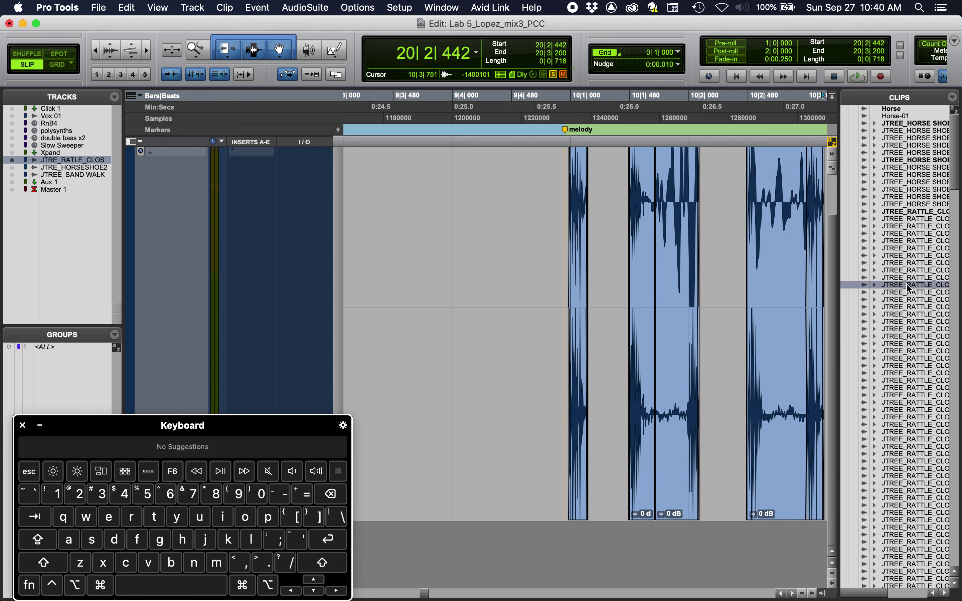
shift+click(905, 382)
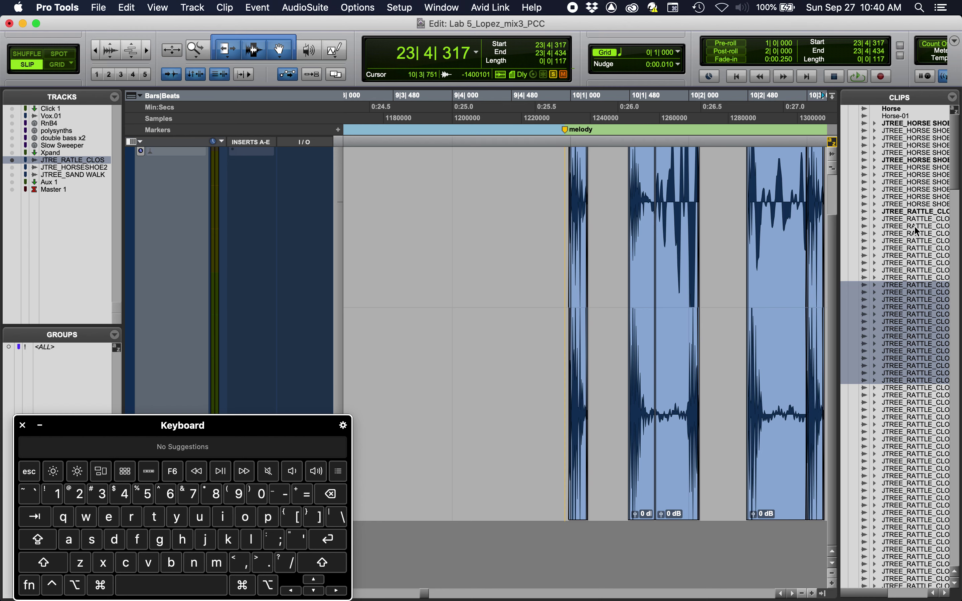
- Inspect the Clear command available for the selected clips without applying it, and hide the Clips list
click(951, 100)
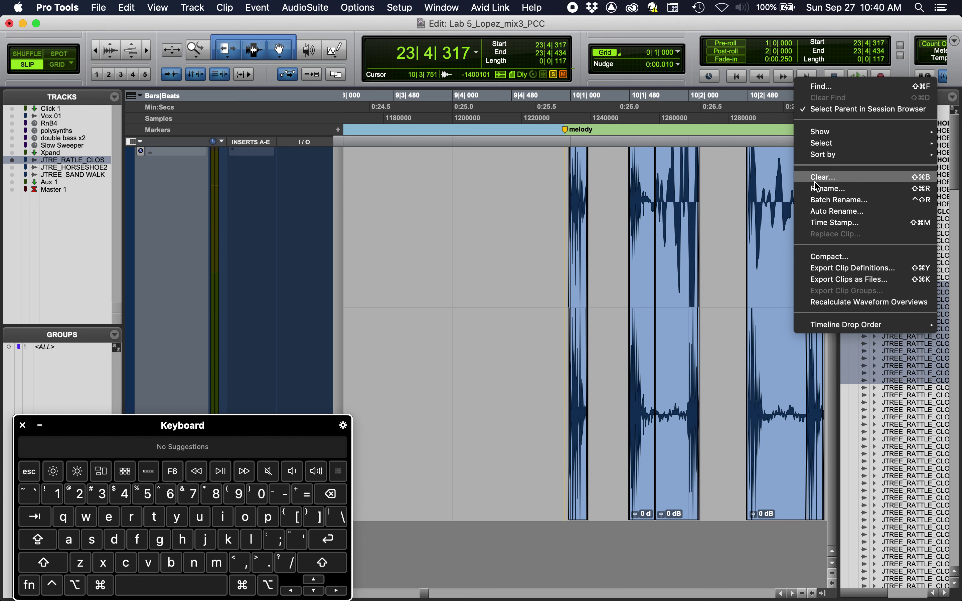
click(735, 197)
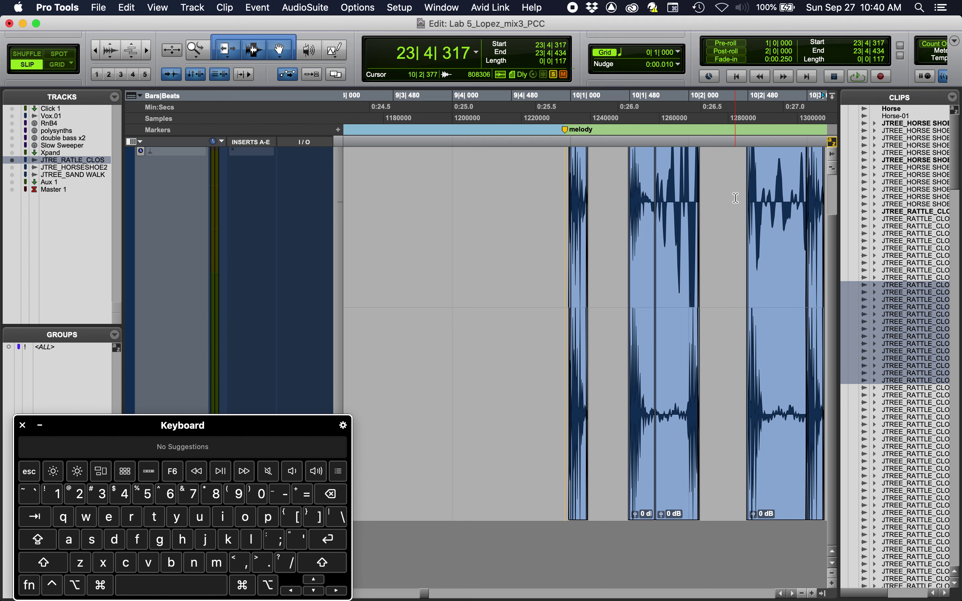
click(822, 592)
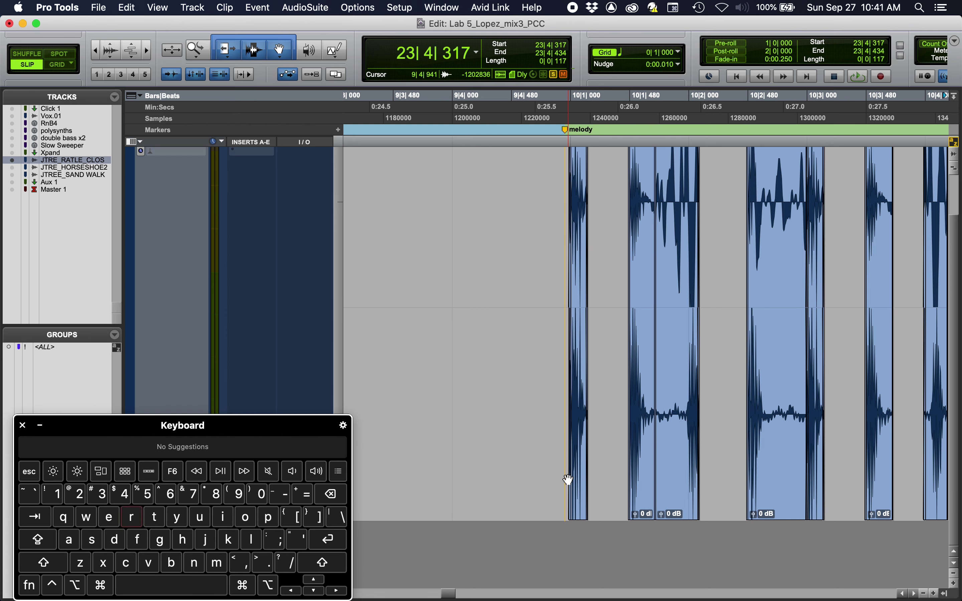
- Reduce the rattle track's height so its name and controls show, moving the on-screen keyboard out of the way
scroll(567, 480, down, 5)
scroll(568, 480, right, 3)
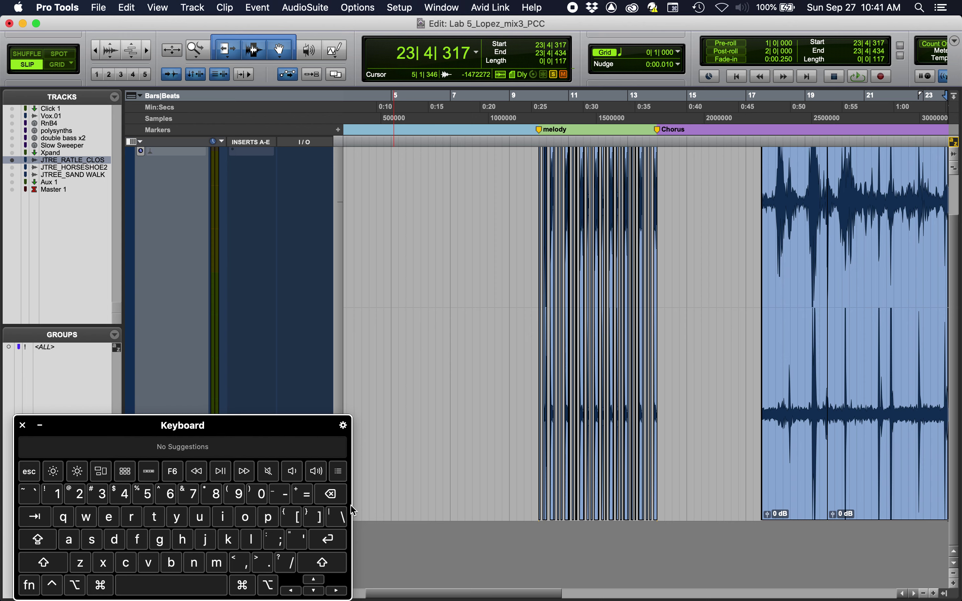
click(273, 428)
drag(273, 428, 617, 440)
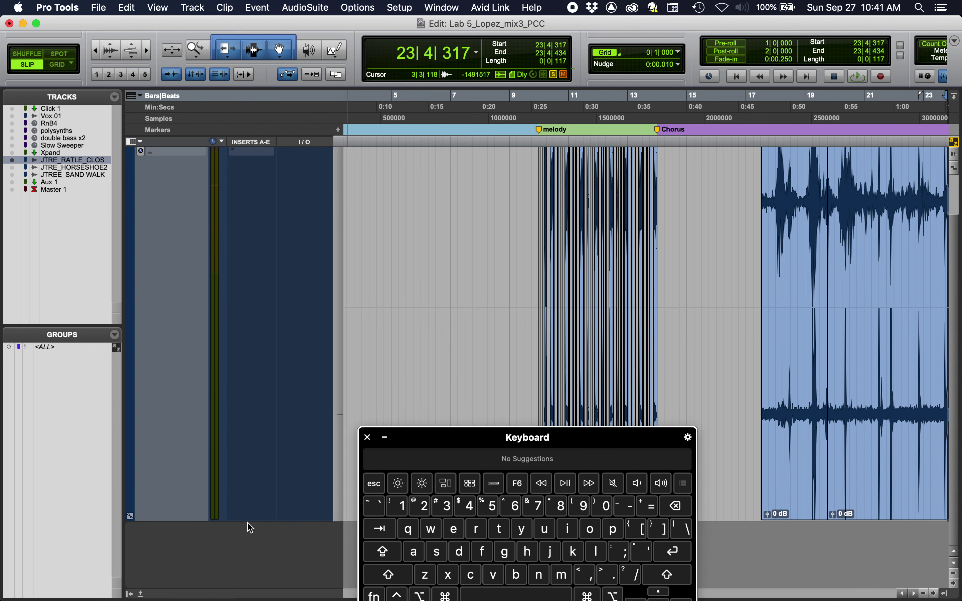
drag(247, 521, 247, 236)
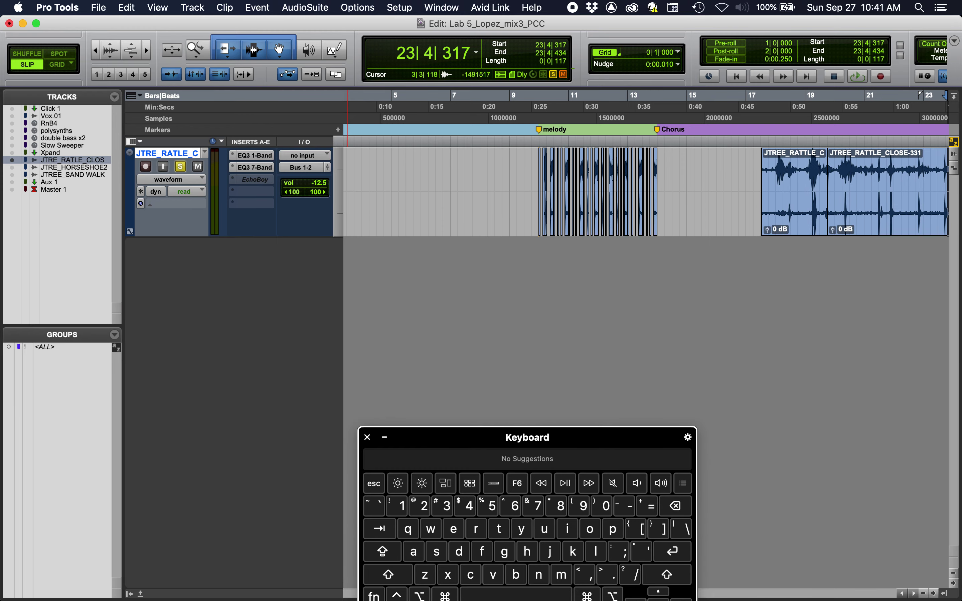
- Show all tracks, hide the Vox.01 track, and move the on-screen keyboard clear of the clips
alt+click(13, 146)
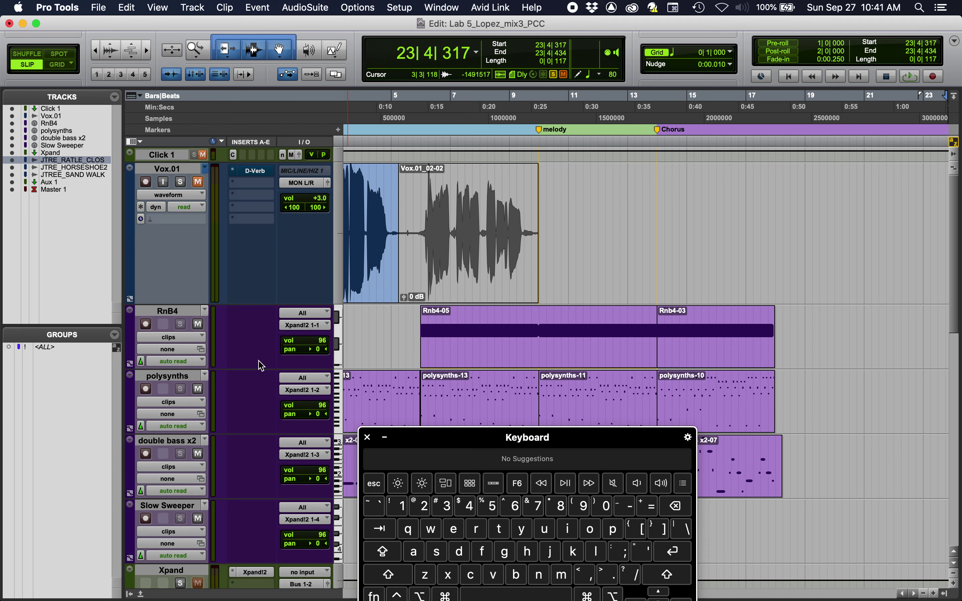
click(12, 115)
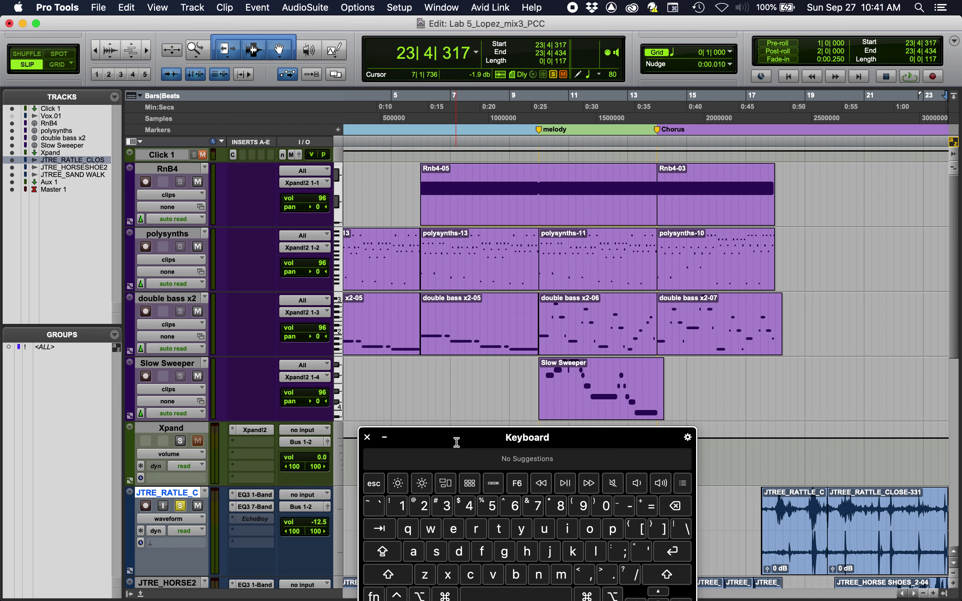
drag(457, 442, 1, 405)
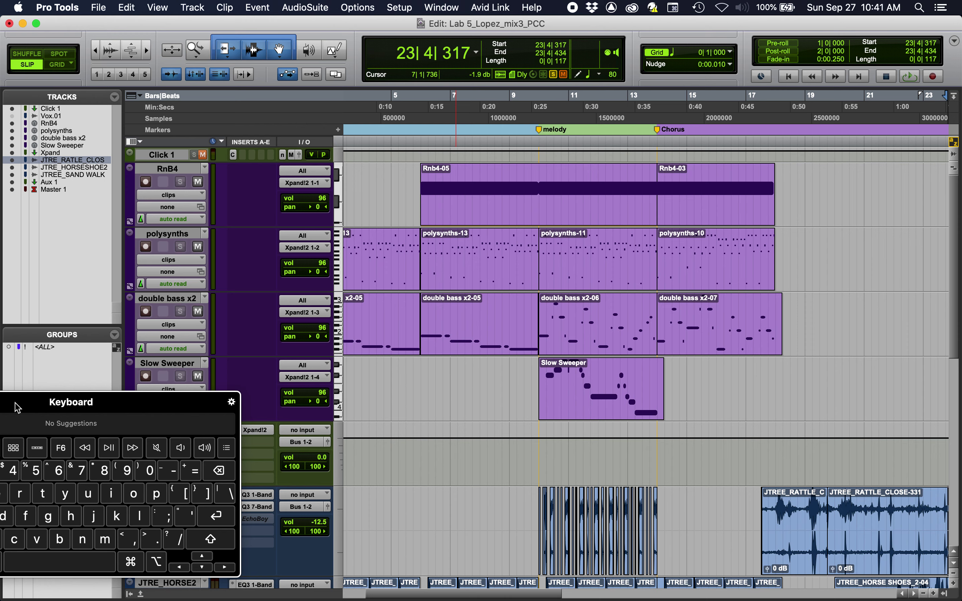
drag(17, 403, 118, 405)
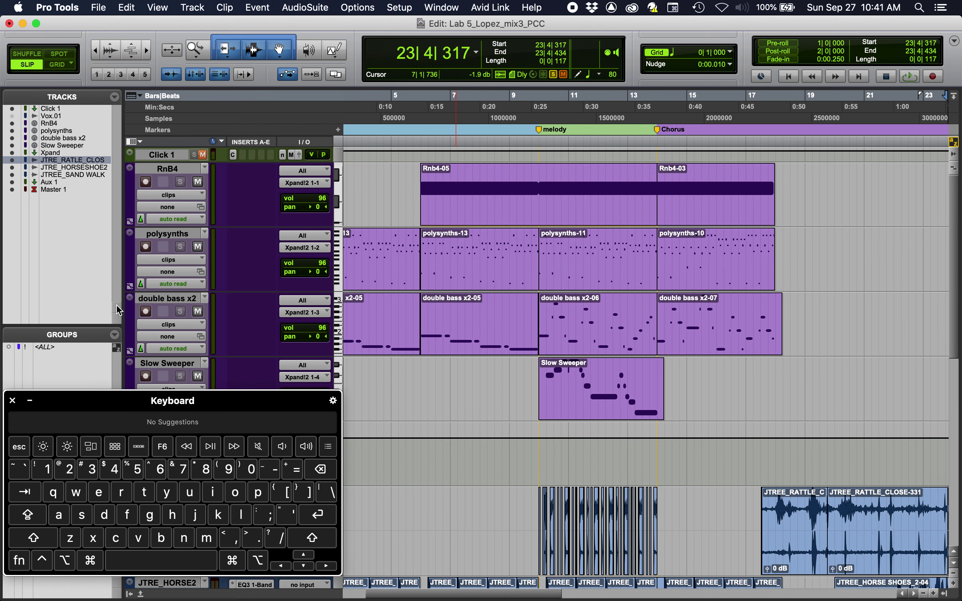
- Save the session under a new name, changing "mix3" to "mix4" and adding "arrange" directly after "PCC"
click(100, 10)
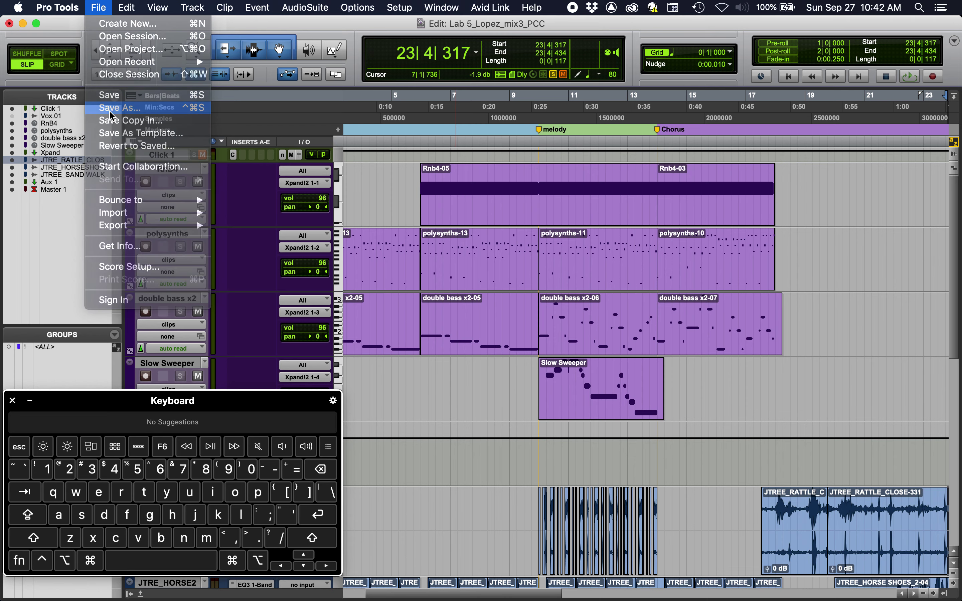
click(111, 116)
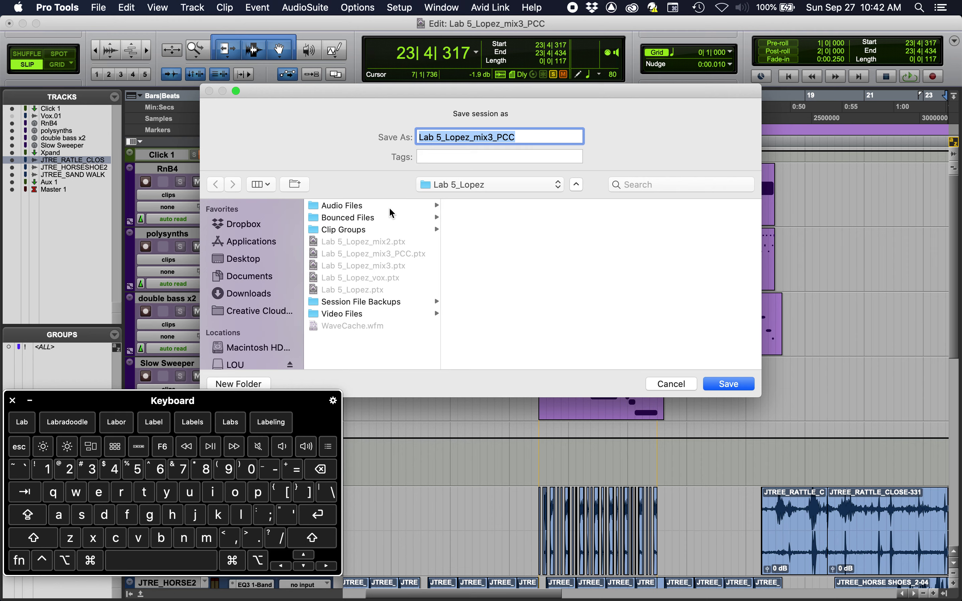
click(522, 141)
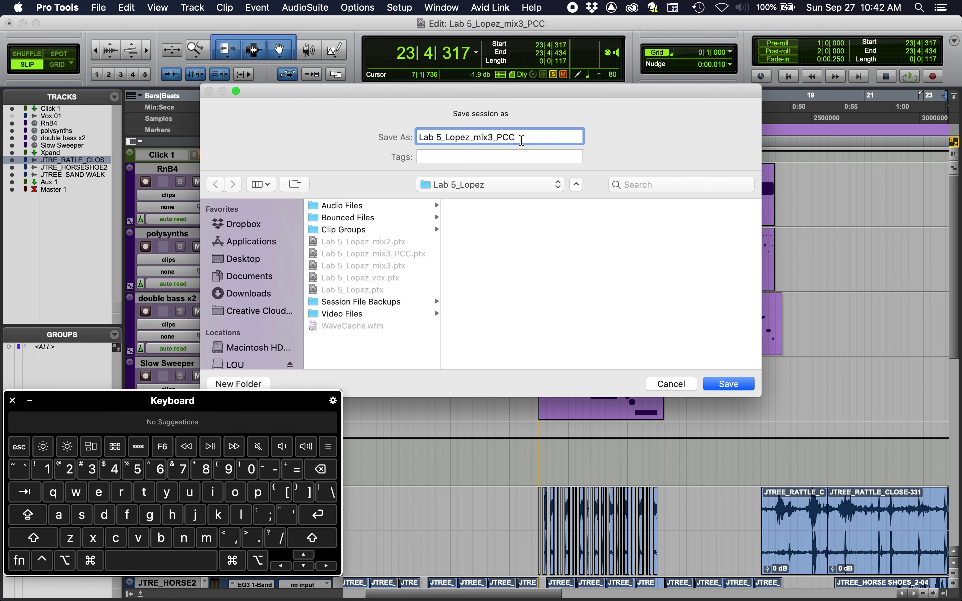
click(491, 138)
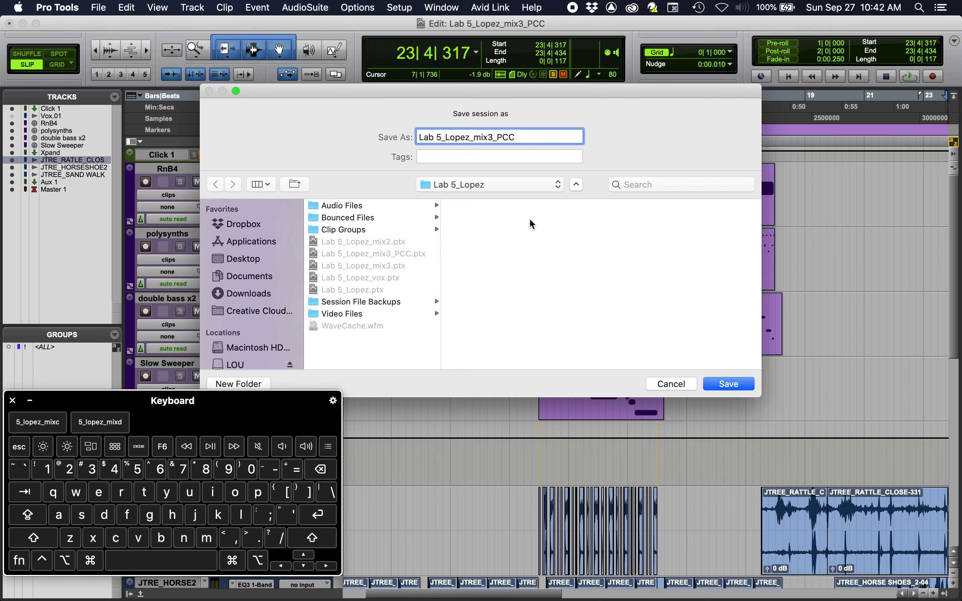
key(BackSpace)
text(4)
drag(515, 139, 499, 140)
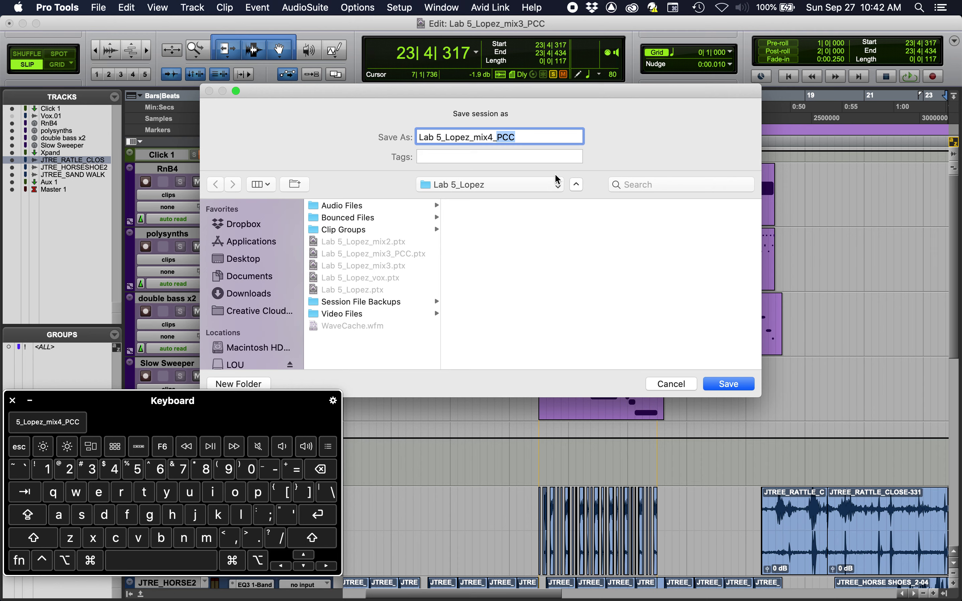
key(Right)
text(arra)
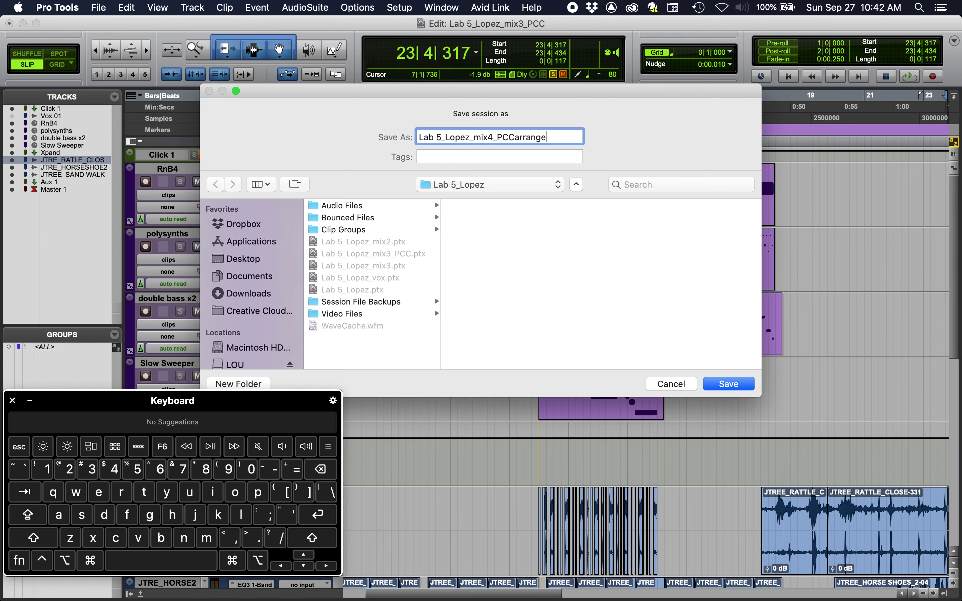
key(Return)
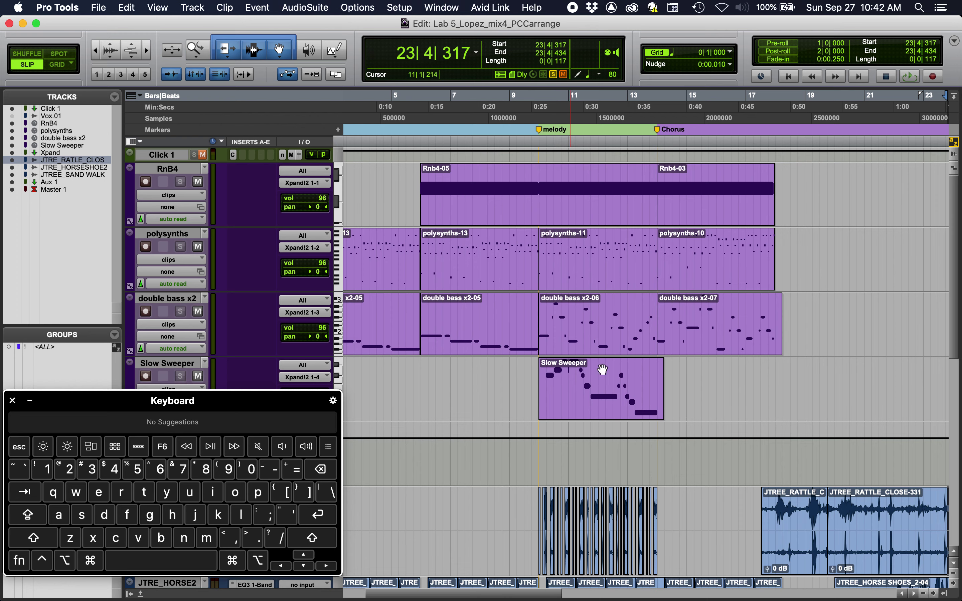
- Move the double bass x2-07 clip to about bar 17 and the polysynths-10 clip onto the double bass x2 track at bar 14
drag(697, 339, 782, 333)
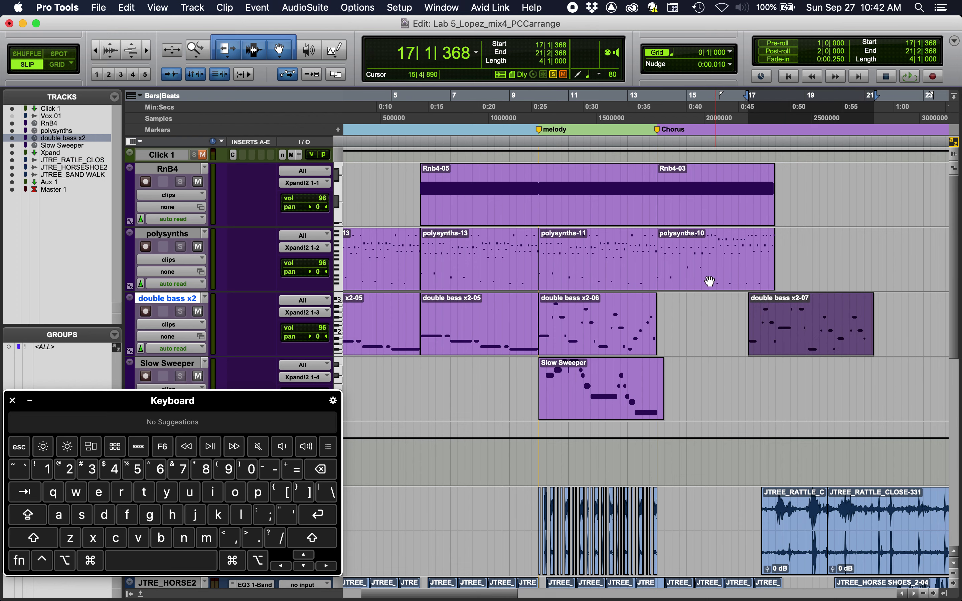
drag(709, 281, 700, 342)
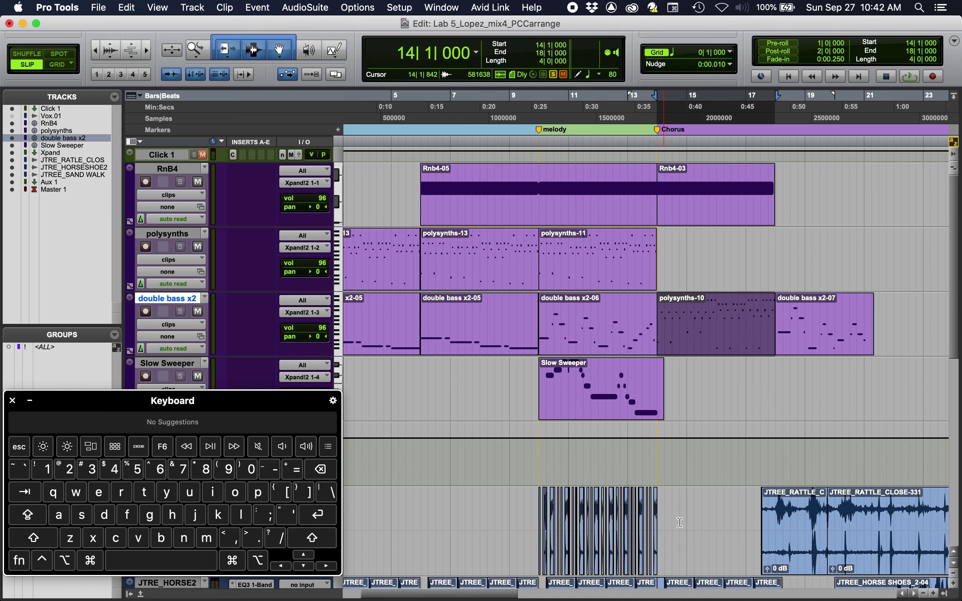
- Move the long rattle clip back to about bar 10 and shift a short sand walk clip to about bar 11
drag(776, 550, 573, 549)
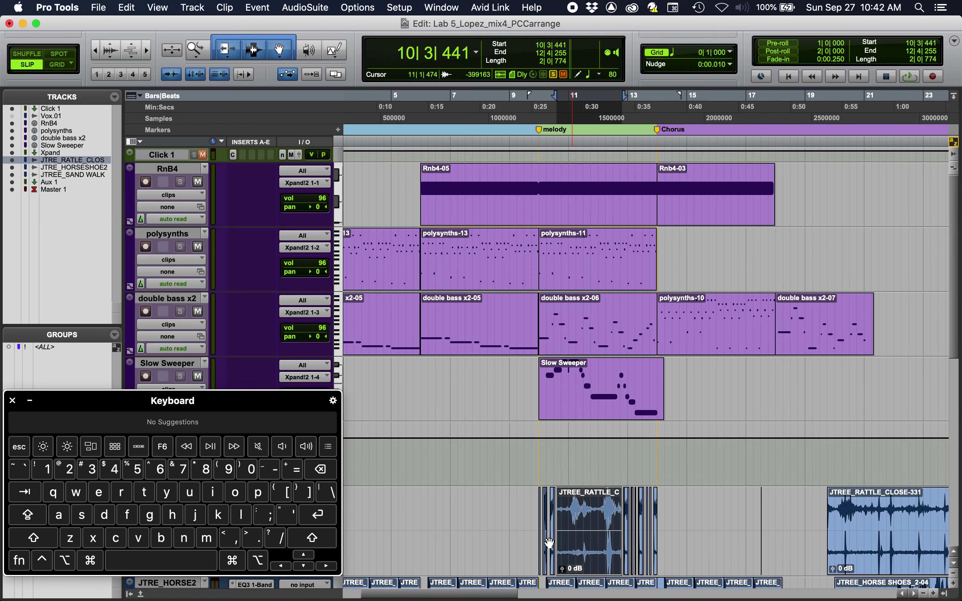
scroll(483, 524, down, 10)
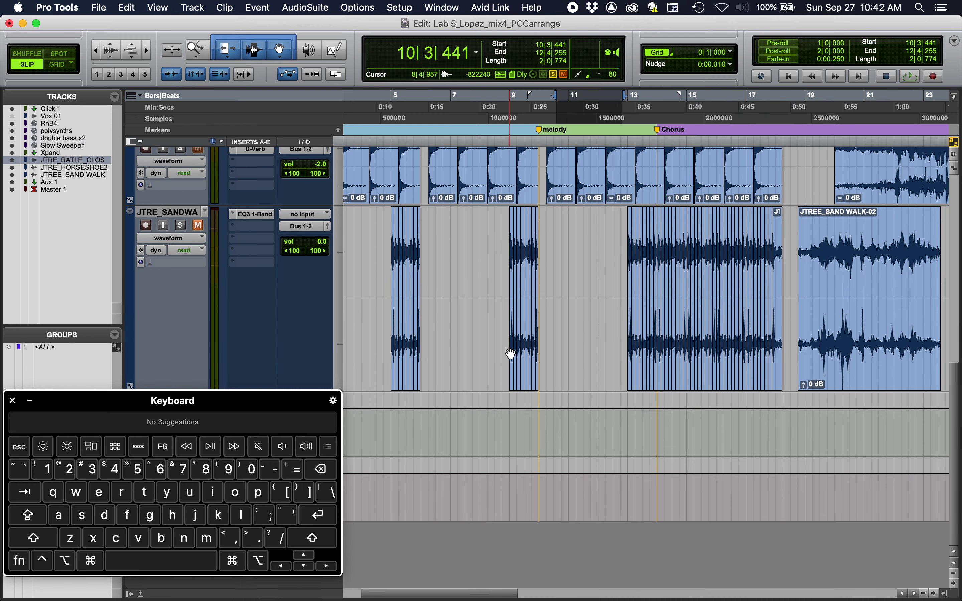
drag(510, 354, 595, 366)
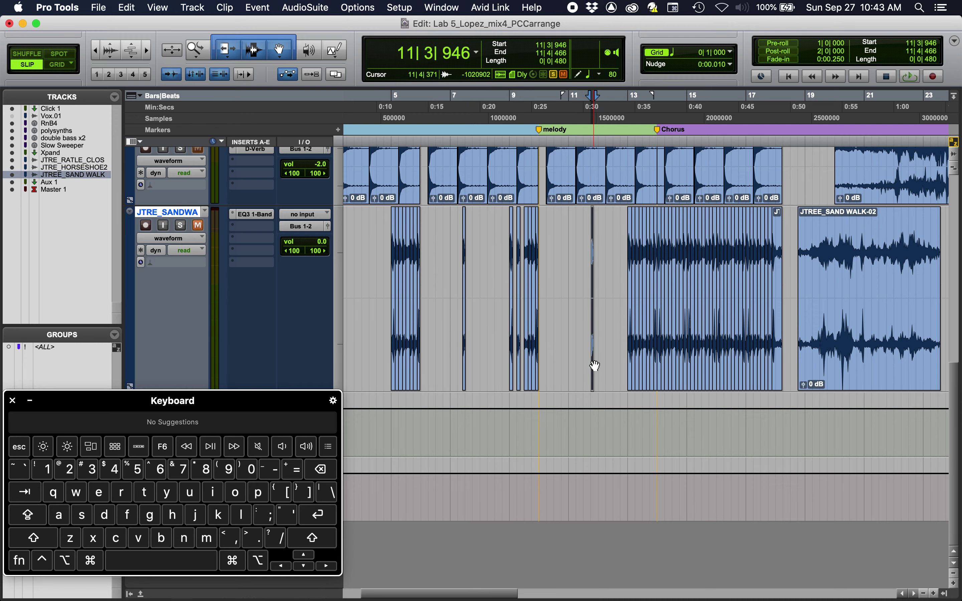
scroll(511, 409, up, 10)
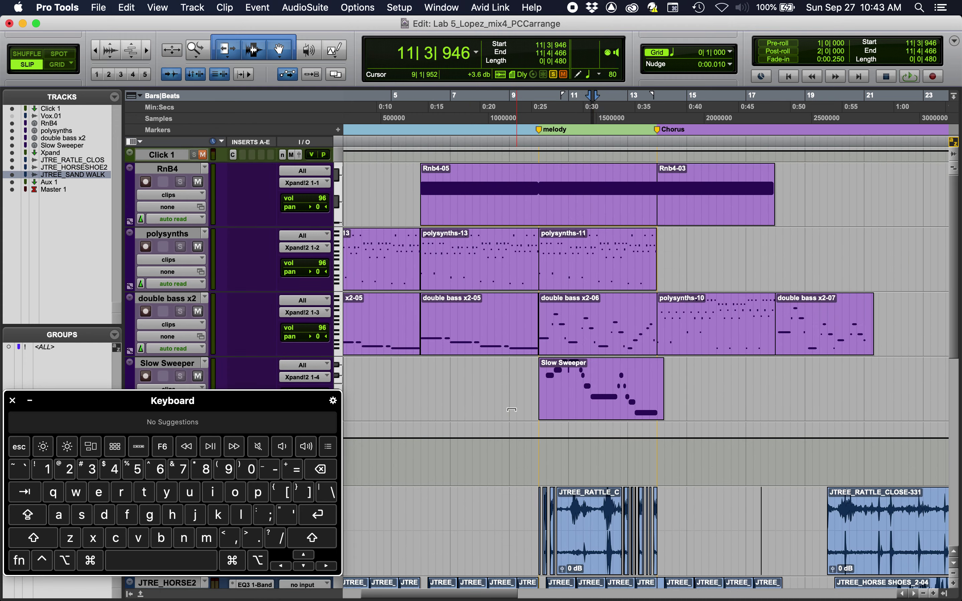
scroll(511, 409, down, 10)
scroll(512, 409, up, 8)
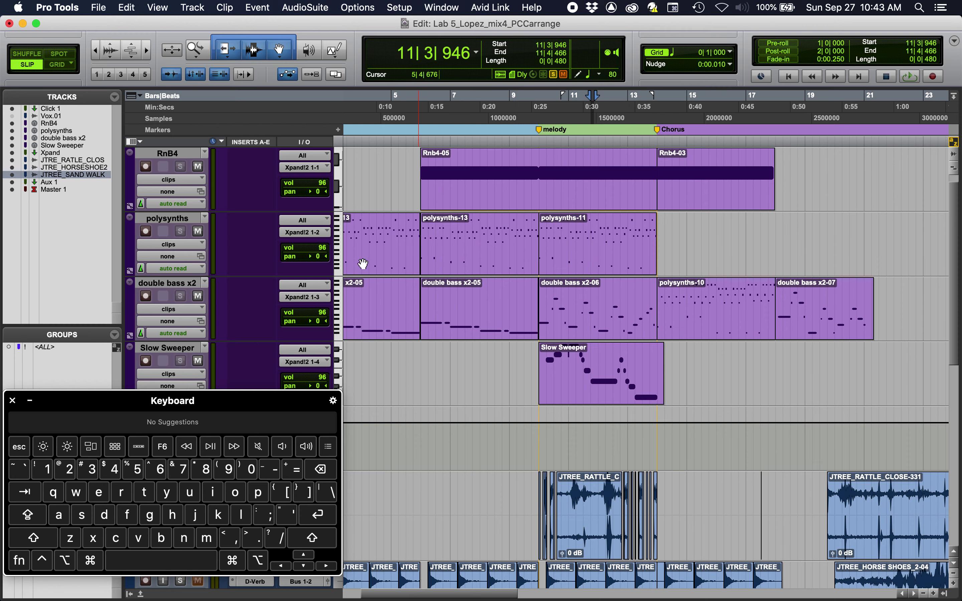
click(99, 10)
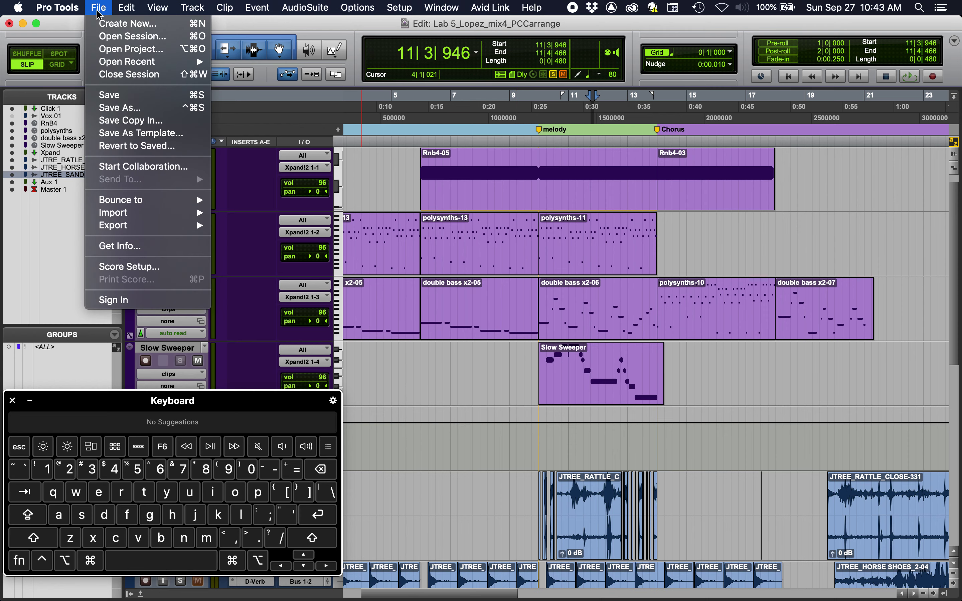
mouse_move(128, 63)
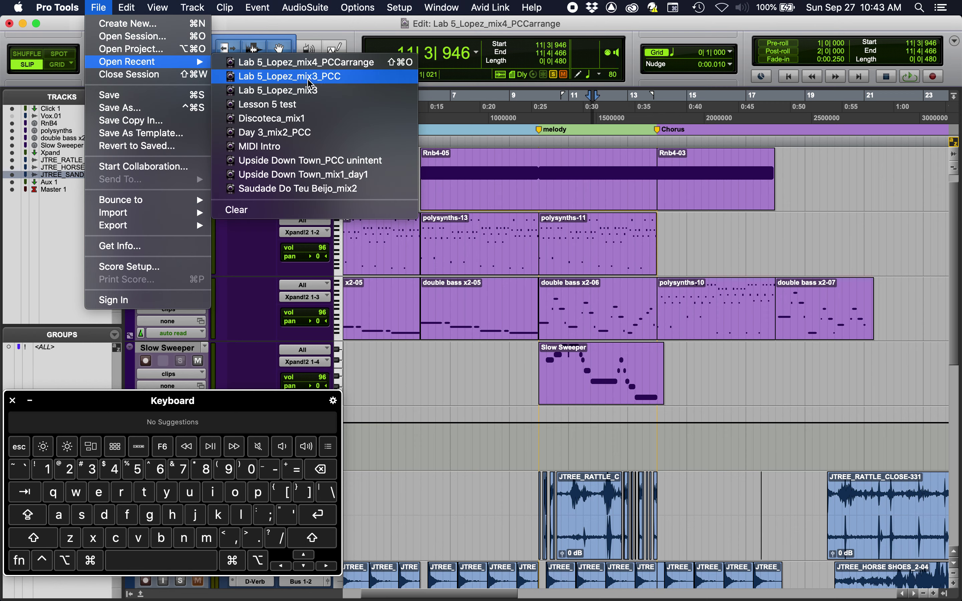
click(463, 265)
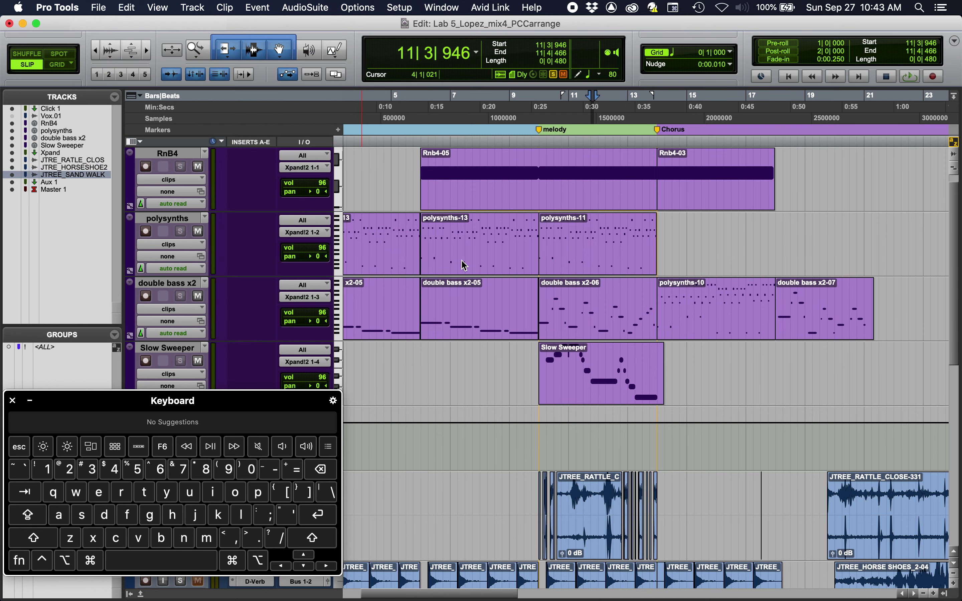
- Switch to Finder and browse the external drive's PCC folder to the Lab 5 session folder
key(super+Tab)
key(super+Tab)
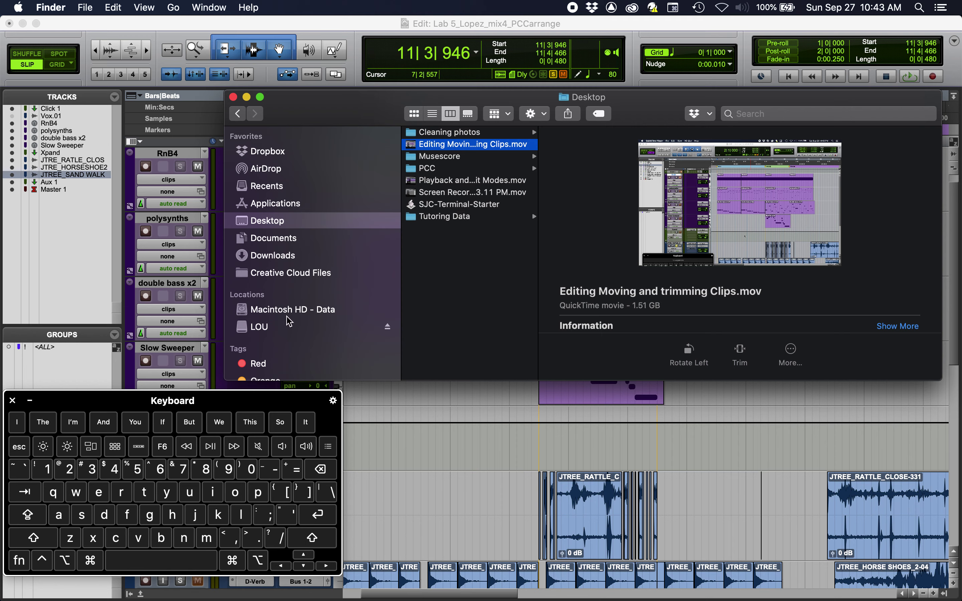
click(280, 327)
click(425, 240)
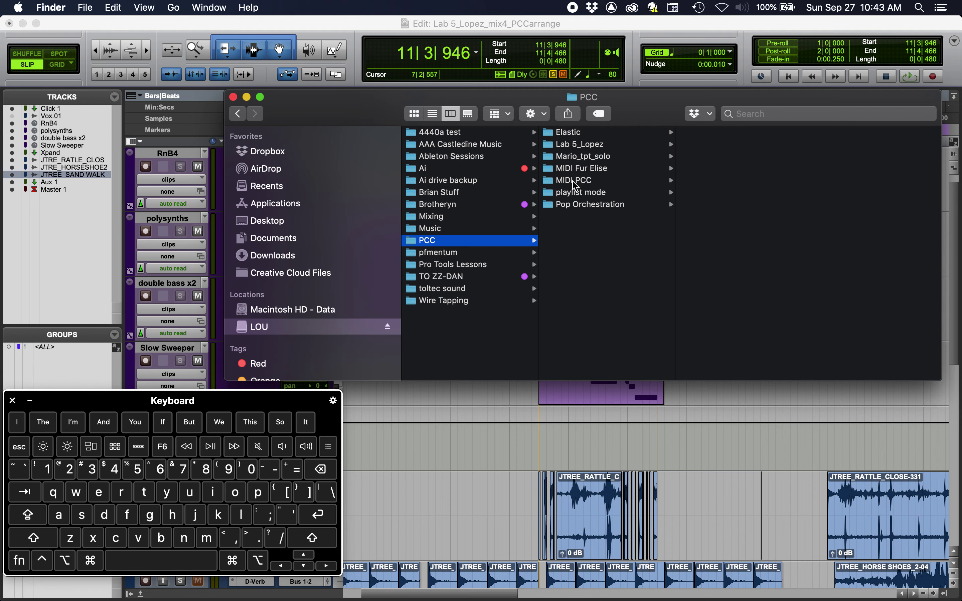
click(573, 147)
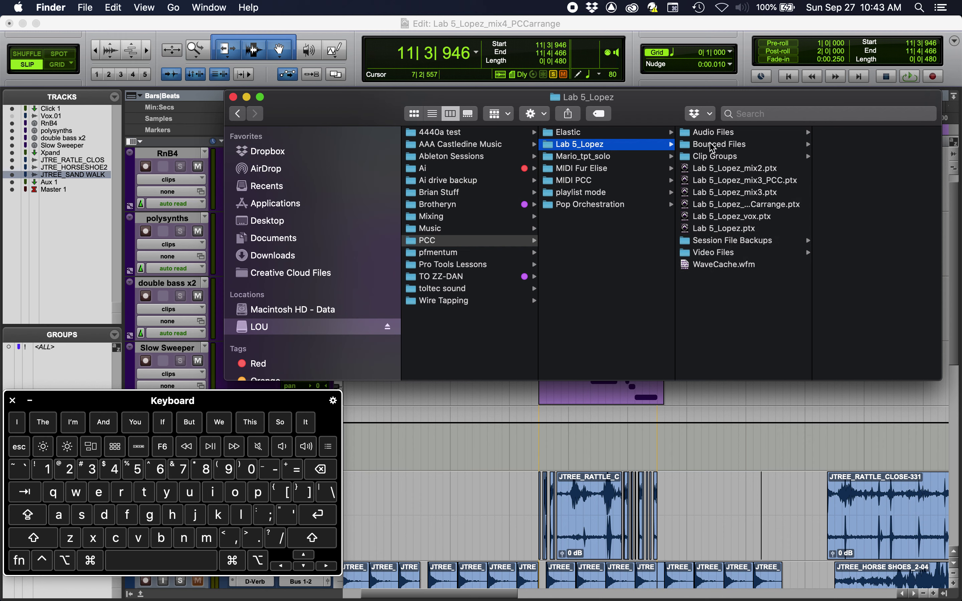
- Open the mix3_PCC session, saving the changes to the mix4 version and declining the Avid Marketplace visit for missing plug-ins
double_click(755, 186)
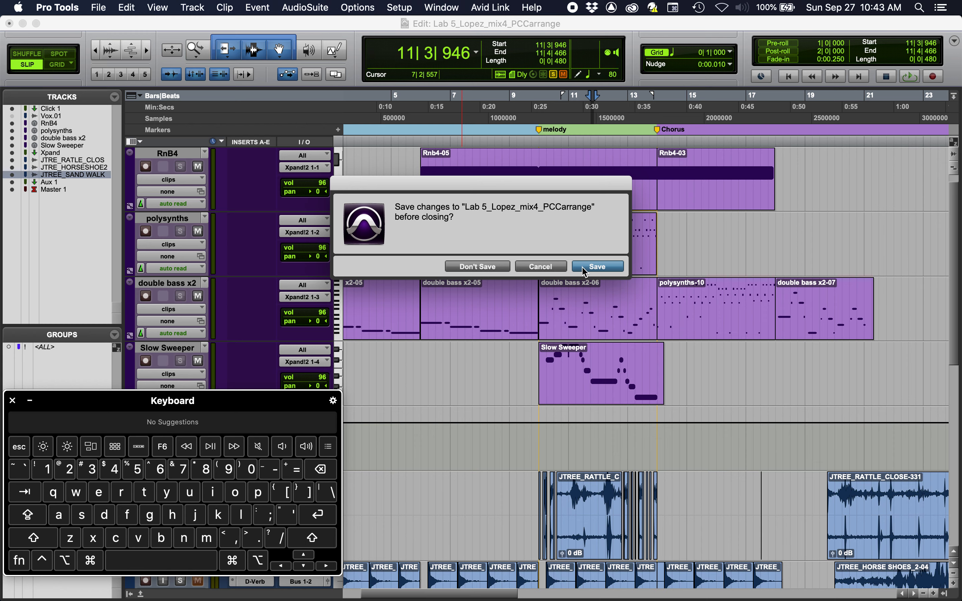
click(597, 266)
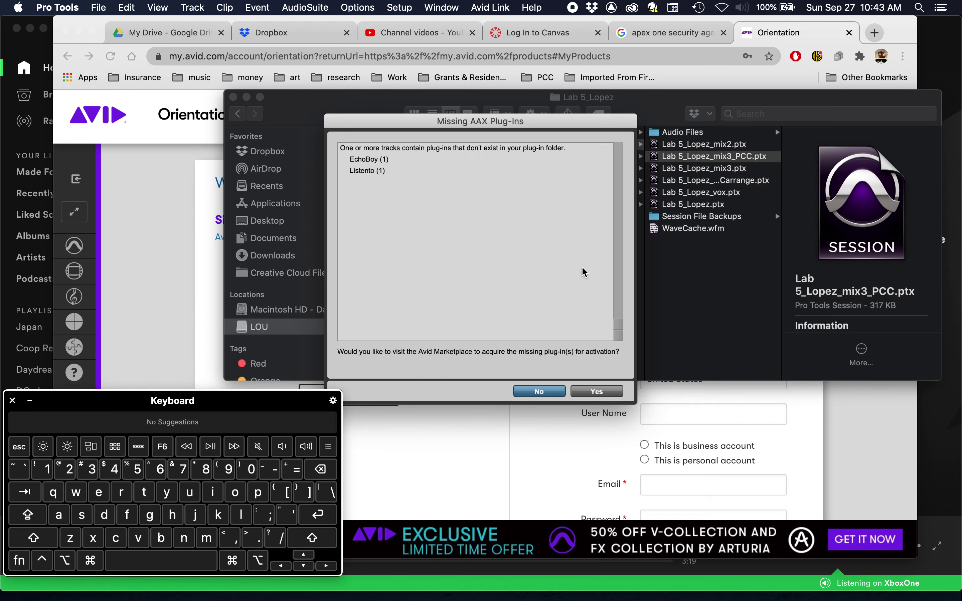
click(542, 391)
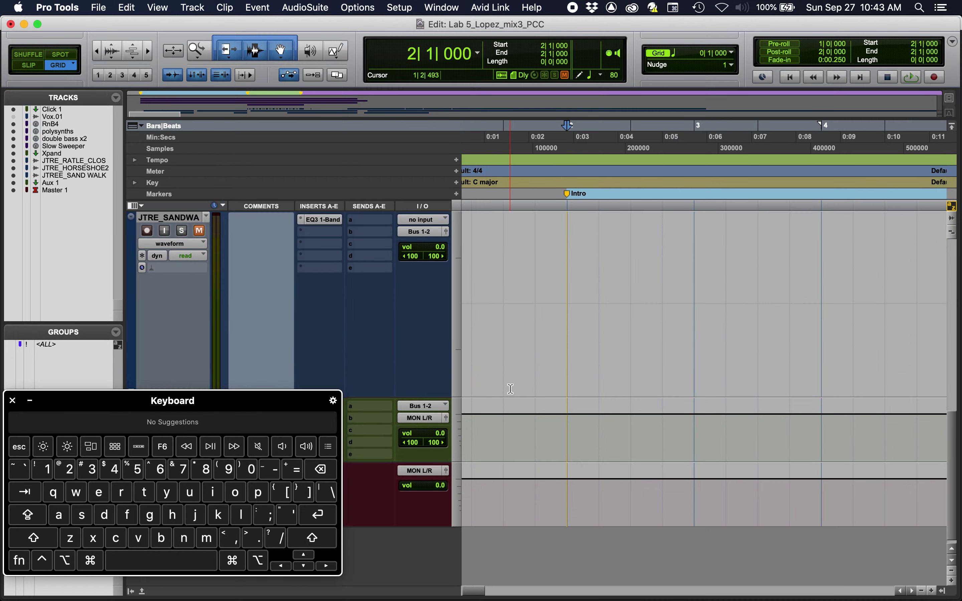
- Review the reopened mix3_PCC arrangement at a wide zoom, from the RnB4 track through to the sand walk track
key(super+bracketleft)
key(super+bracketleft)
key(super+bracketleft)
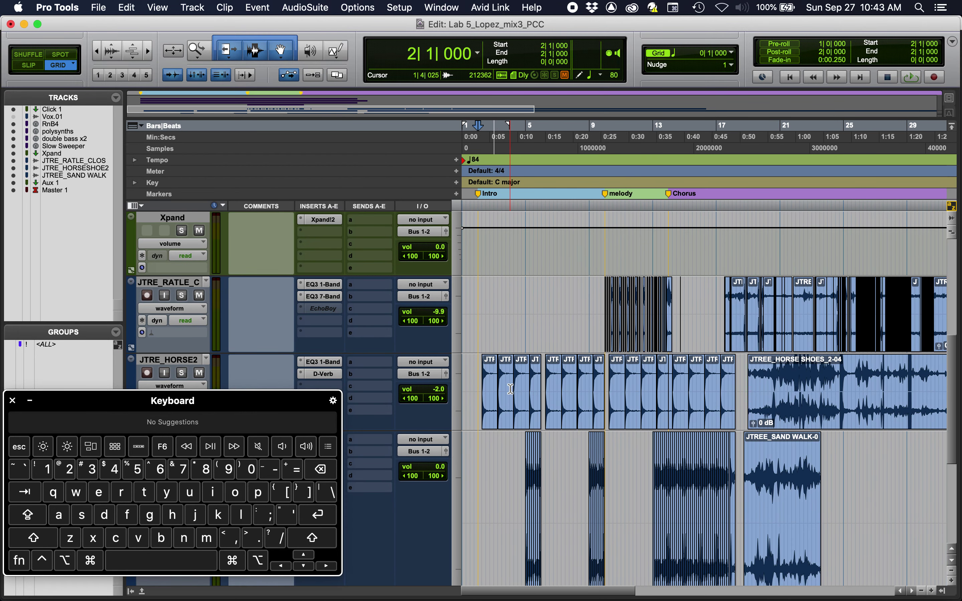
scroll(662, 429, down, 4)
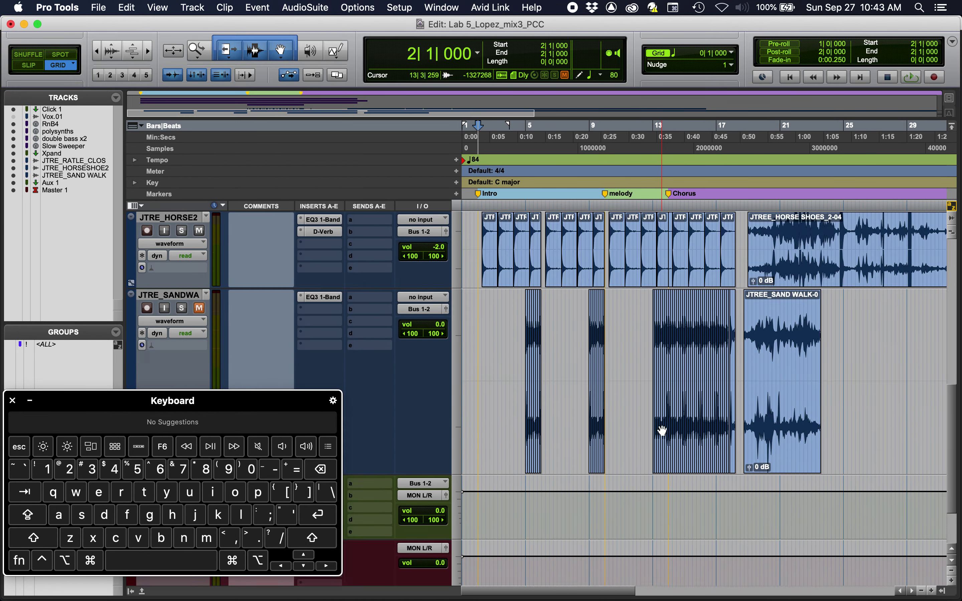
scroll(662, 429, up, 8)
scroll(619, 334, up, 4)
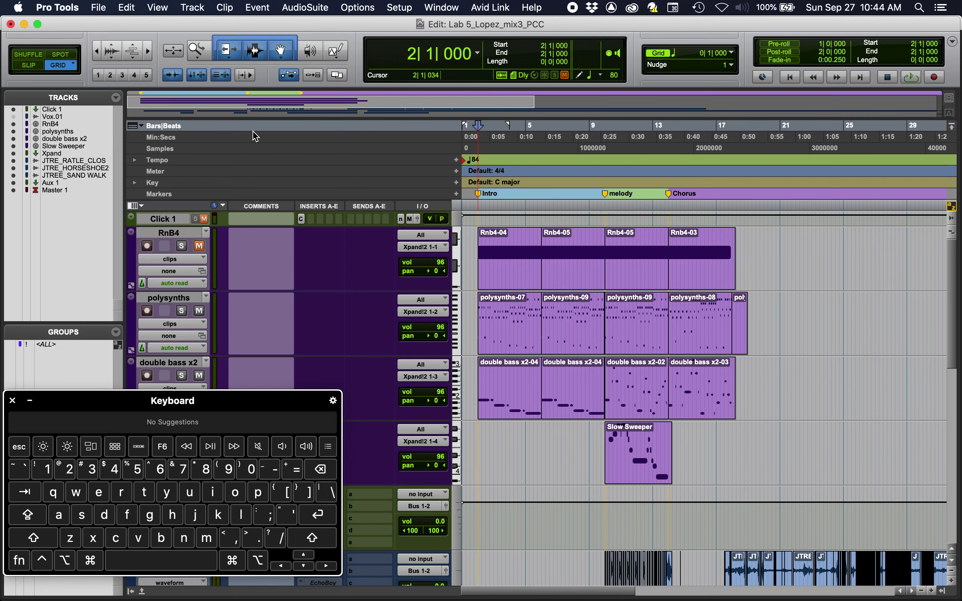
scroll(552, 275, down, 8)
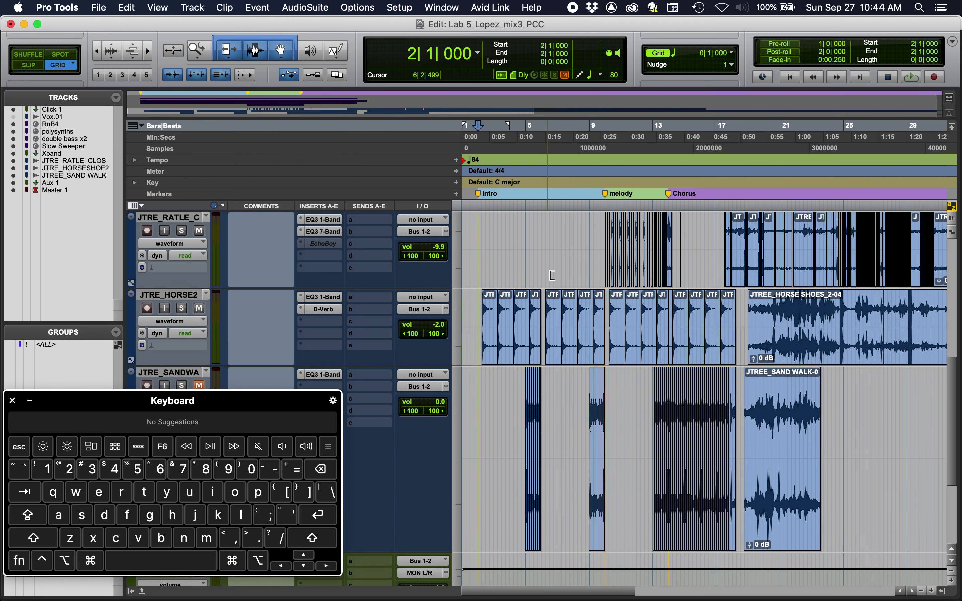
scroll(552, 275, up, 3)
scroll(552, 276, down, 5)
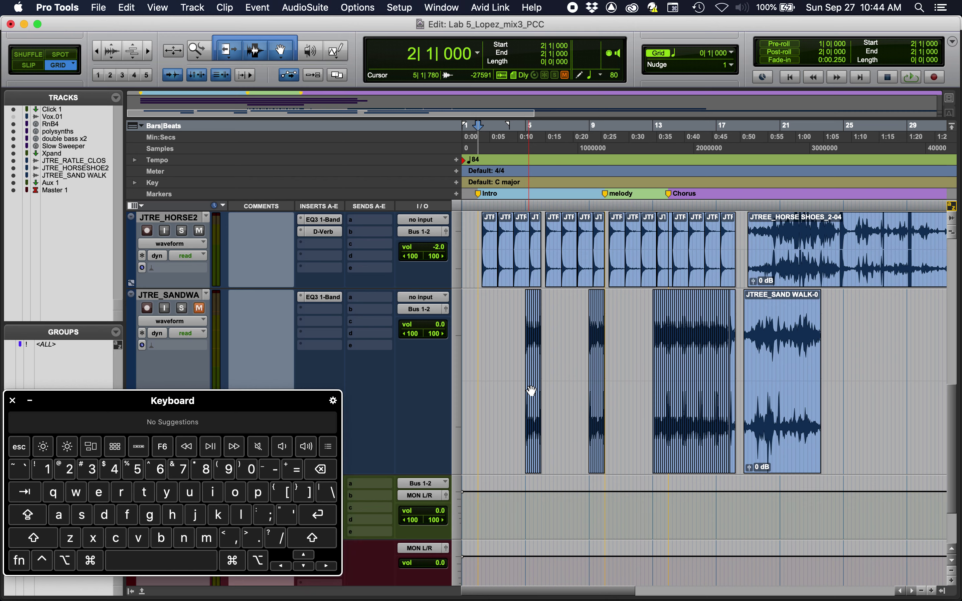
scroll(531, 391, up, 2)
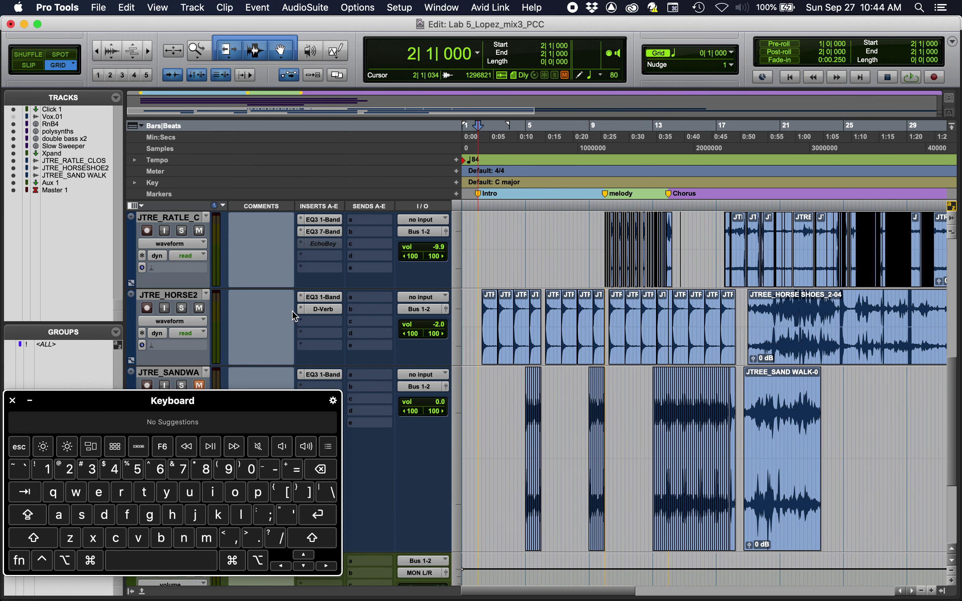
- Delete several pieces of the horseshoe track's clips between about bars 5 and 12
click(514, 335)
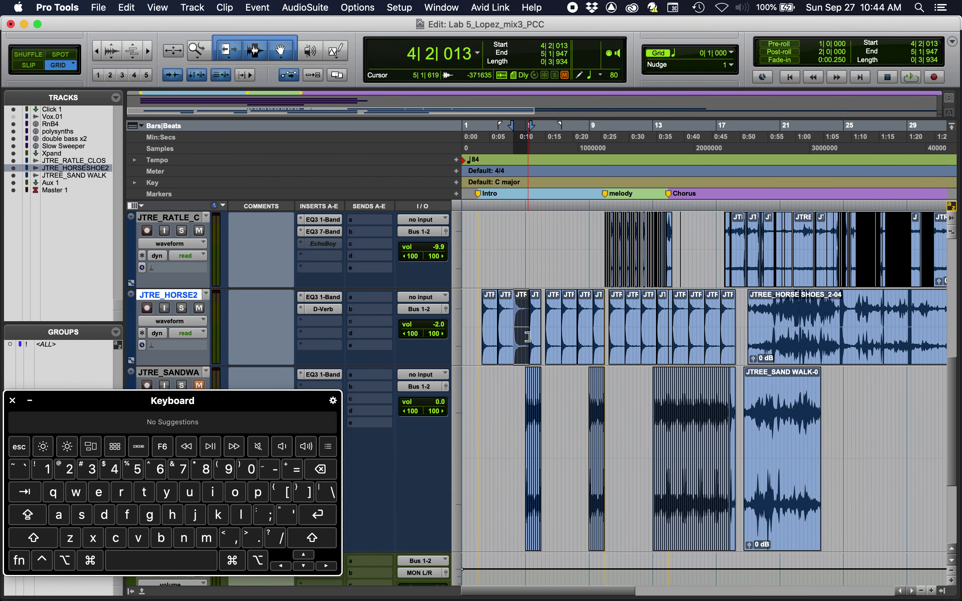
click(539, 326)
click(531, 330)
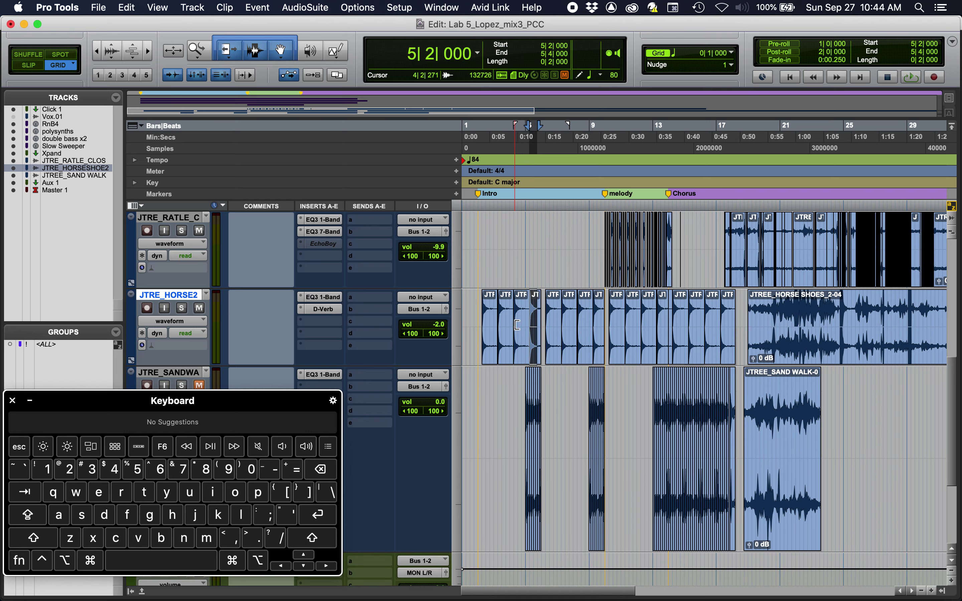
key(Delete)
drag(589, 337, 636, 348)
key(Delete)
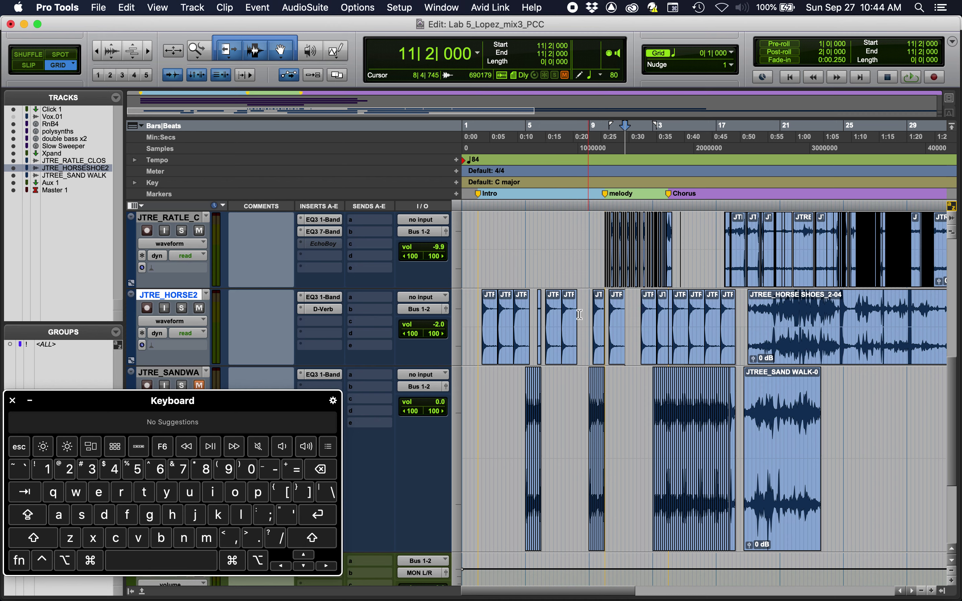
- Undo the clip deletions on the horseshoe track
key(super+z)
key(super+z)
key(super+z)
key(super+z)
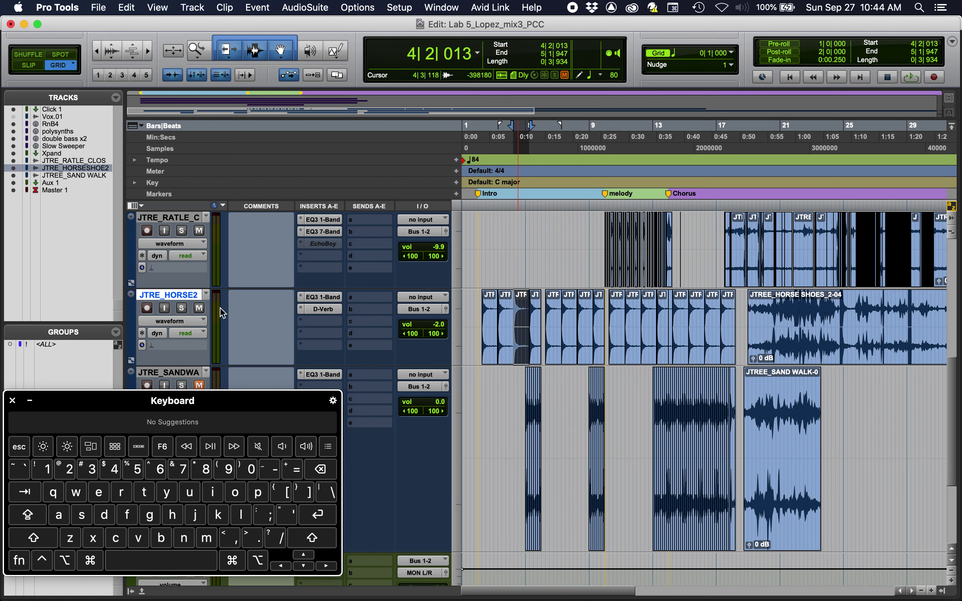
- Delete the JTREE_HORSE SHOES_2 track together with its active clips
ctrl+click(182, 299)
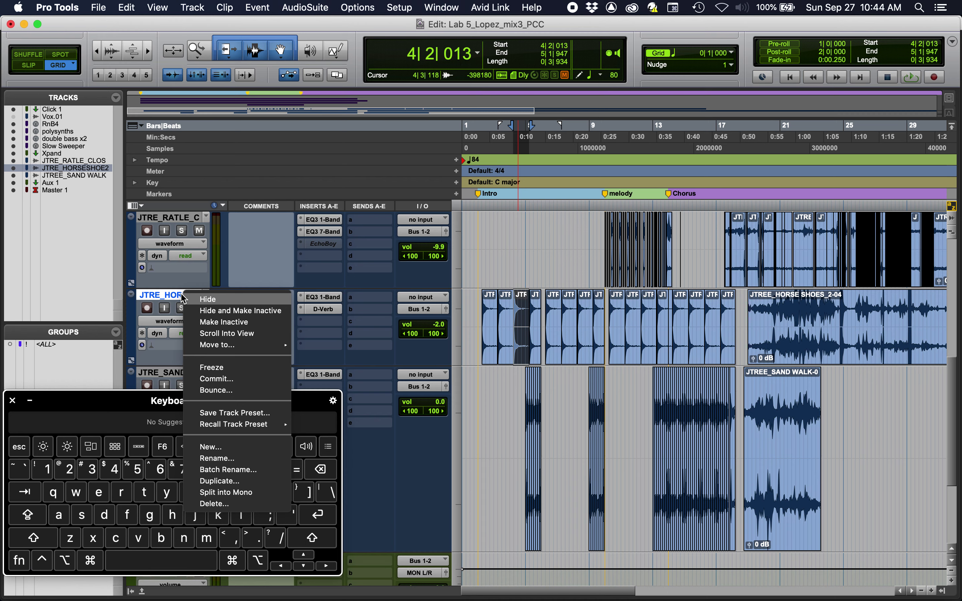
click(215, 504)
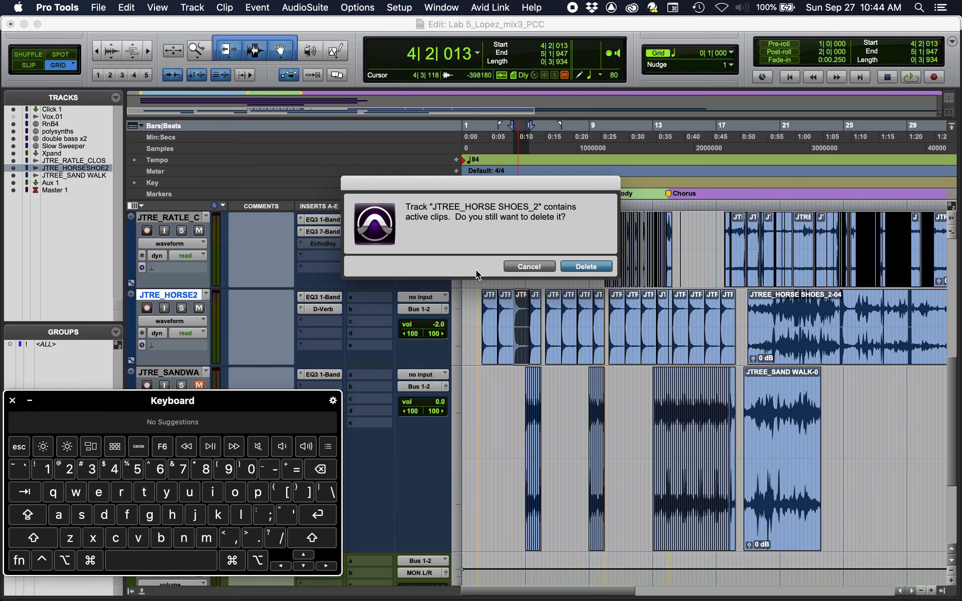
click(580, 272)
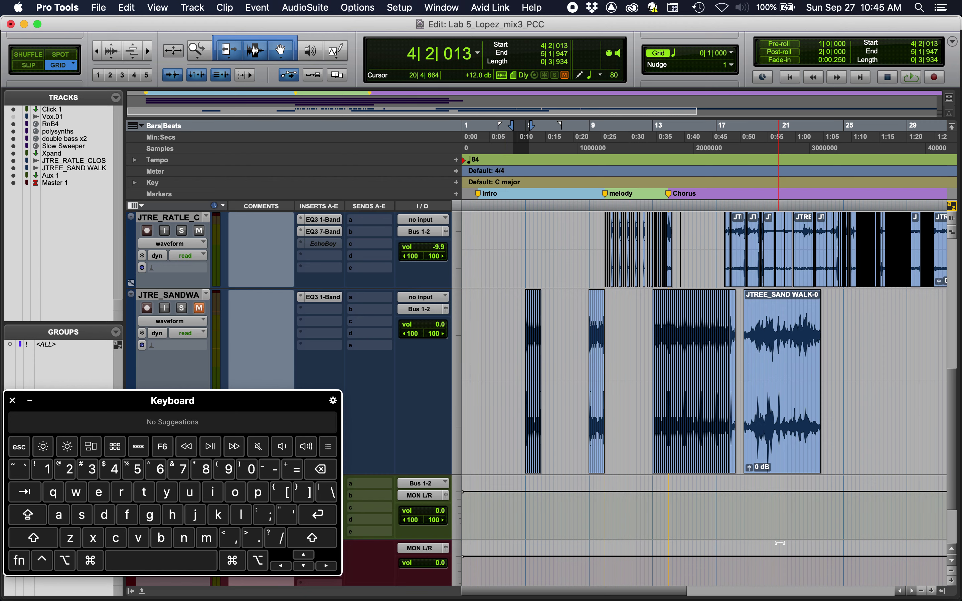
- Show the Clips list and look through its horseshoe, rattle, sand walk and MIDI clips against the remaining tracks
click(942, 591)
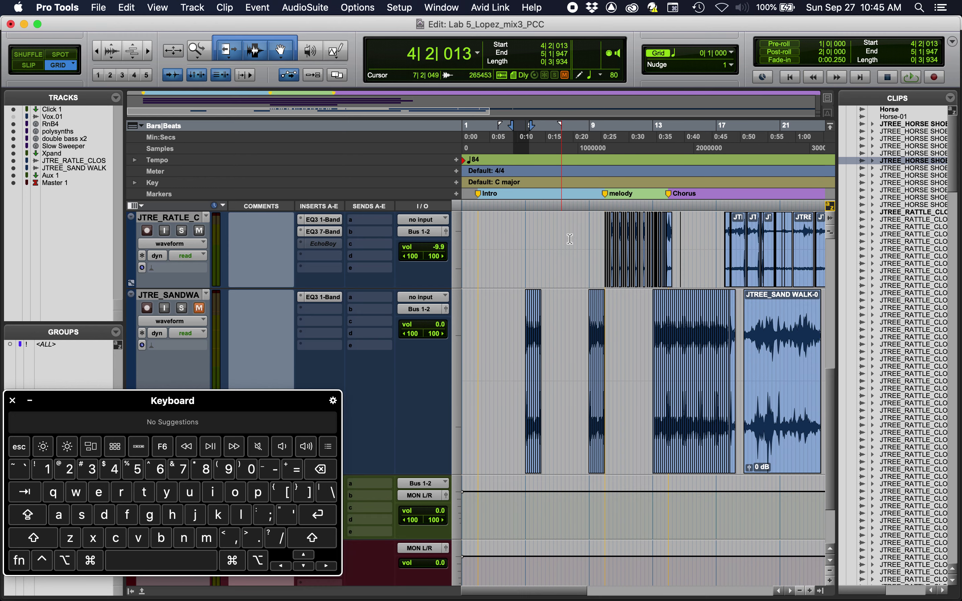
scroll(564, 290, up, 10)
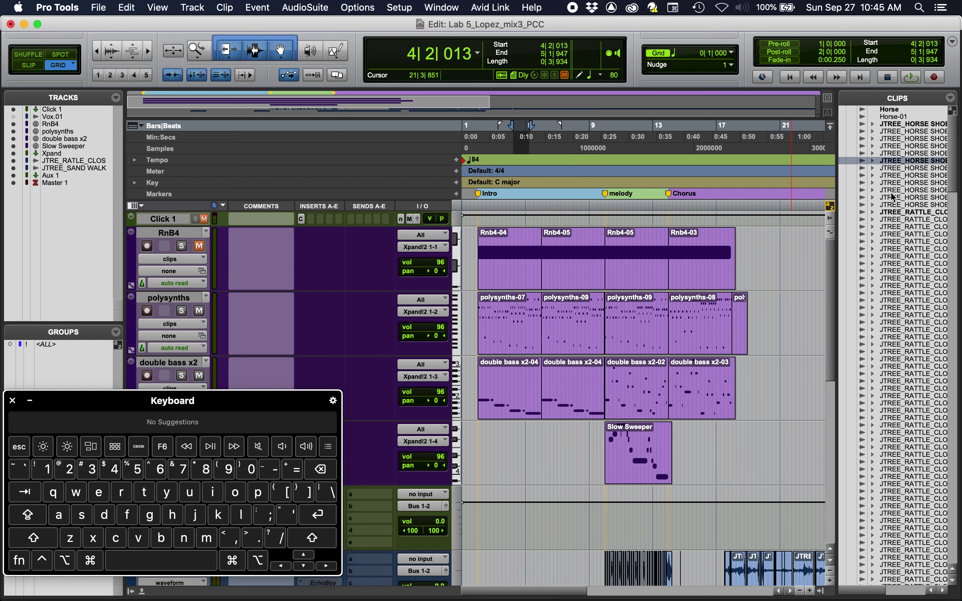
scroll(891, 196, down, 10)
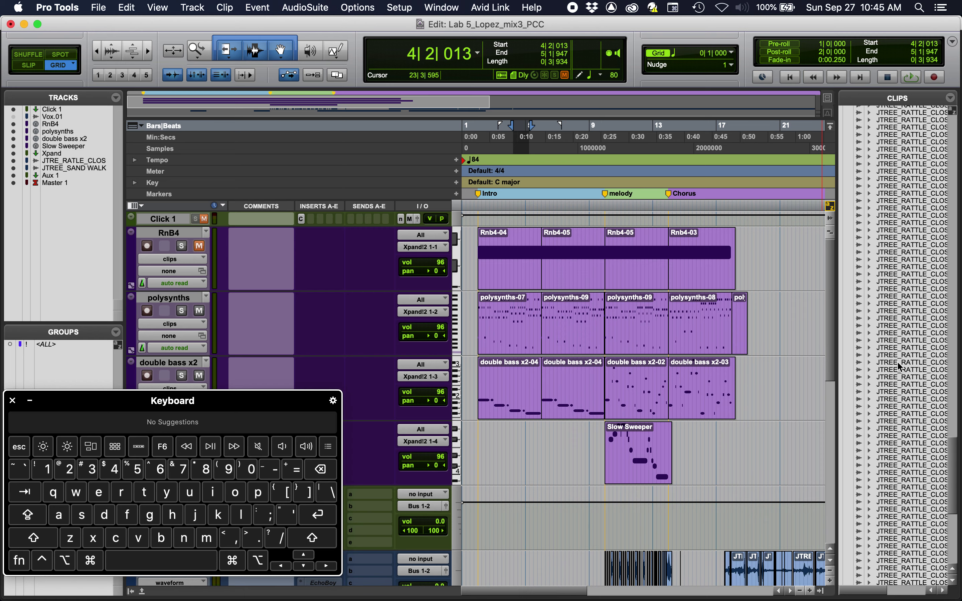
scroll(724, 423, down, 5)
scroll(724, 423, up, 5)
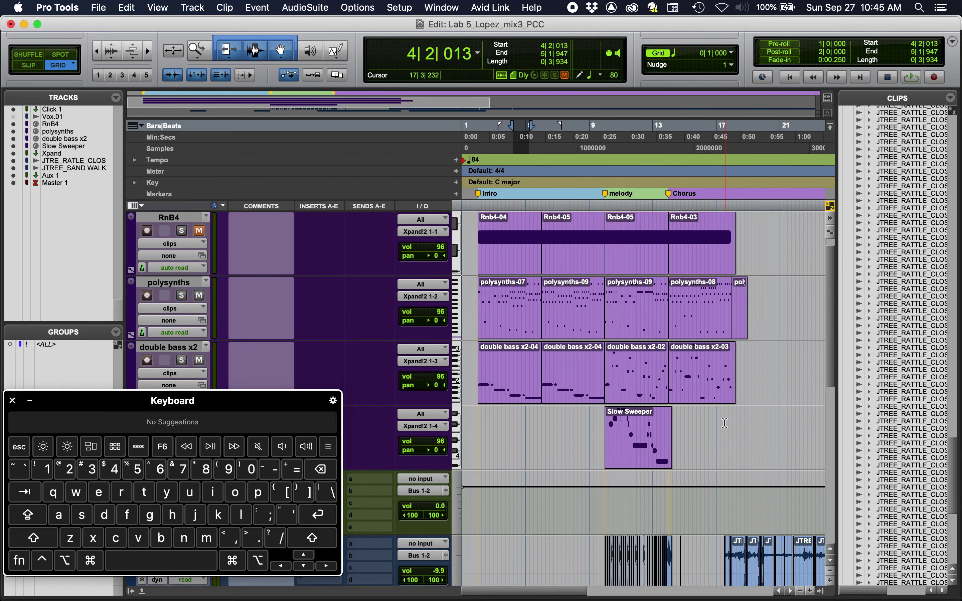
scroll(733, 418, down, 5)
scroll(733, 418, right, 1)
scroll(883, 250, down, 10)
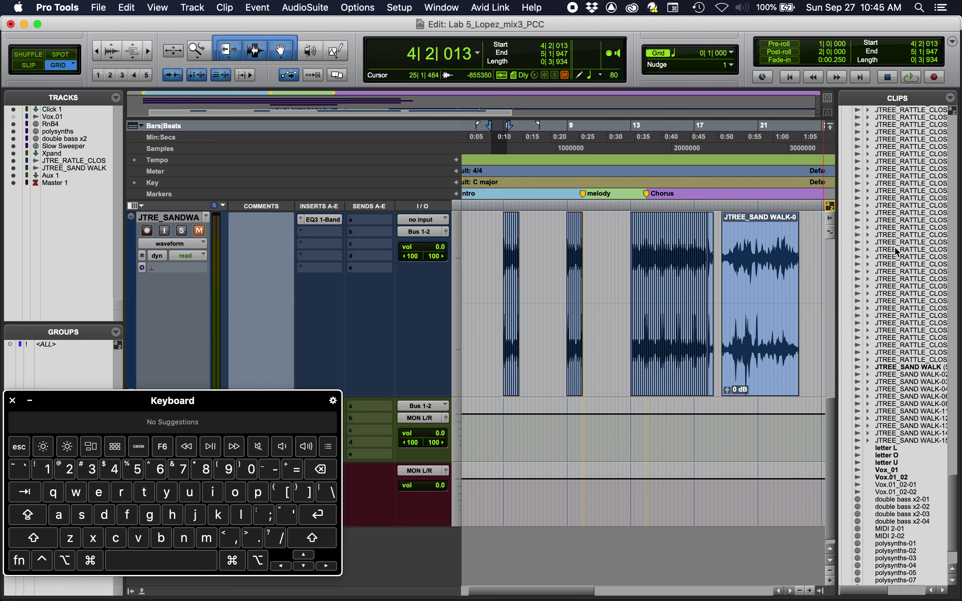
scroll(680, 338, up, 5)
scroll(680, 337, left, 1)
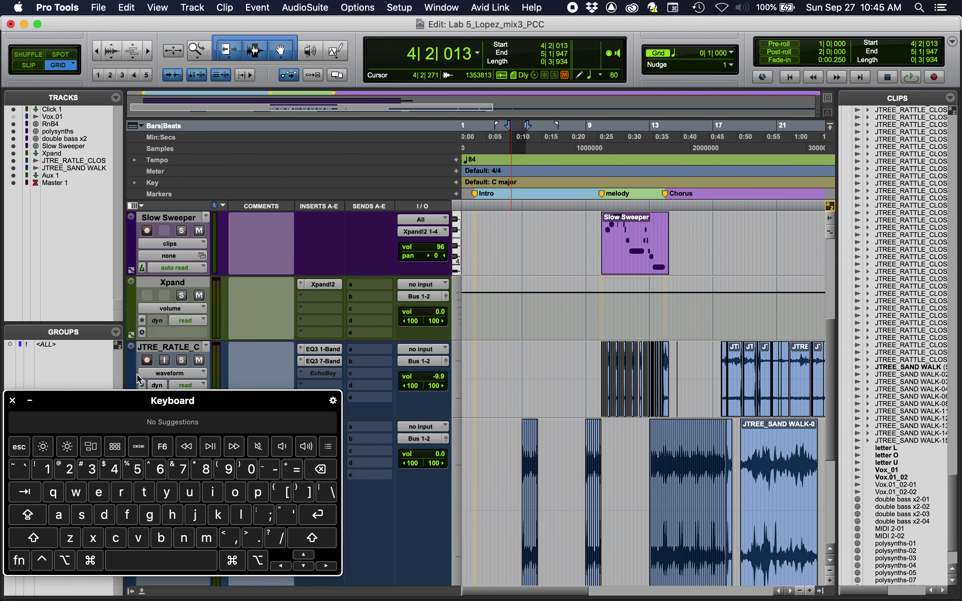
- Revert the session to its last saved version, declining the Avid Marketplace visit for missing plug-ins
click(98, 8)
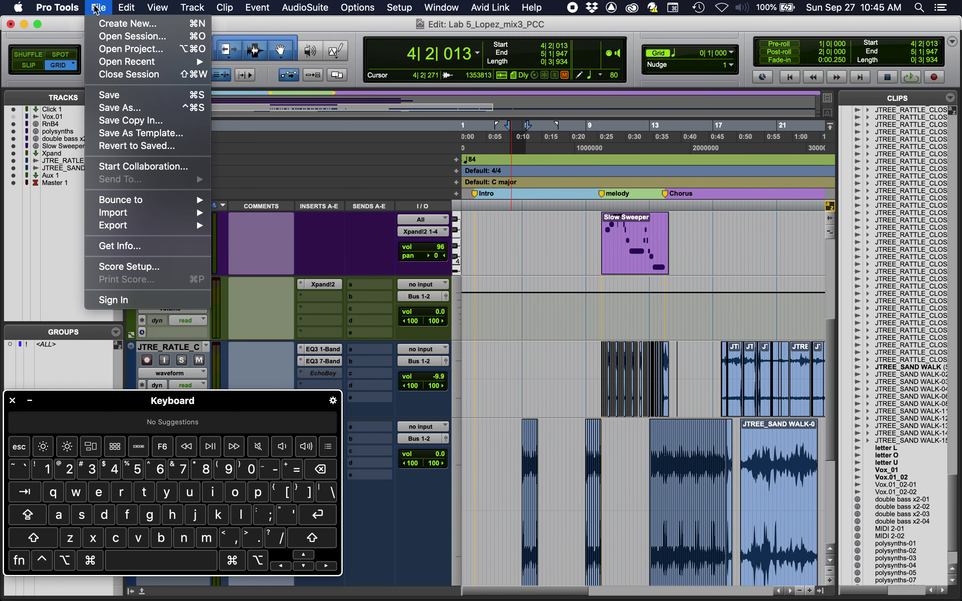
click(138, 147)
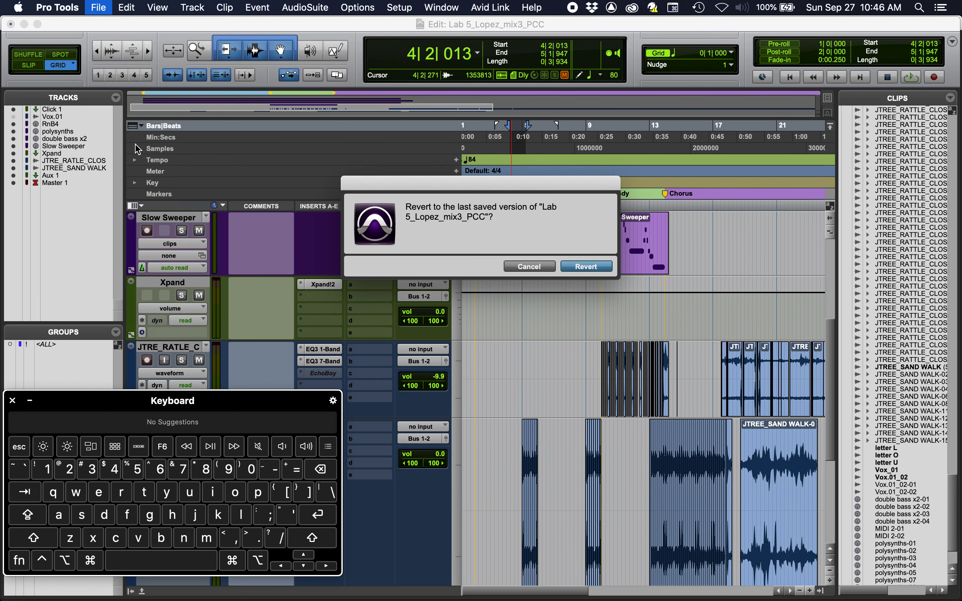
click(582, 267)
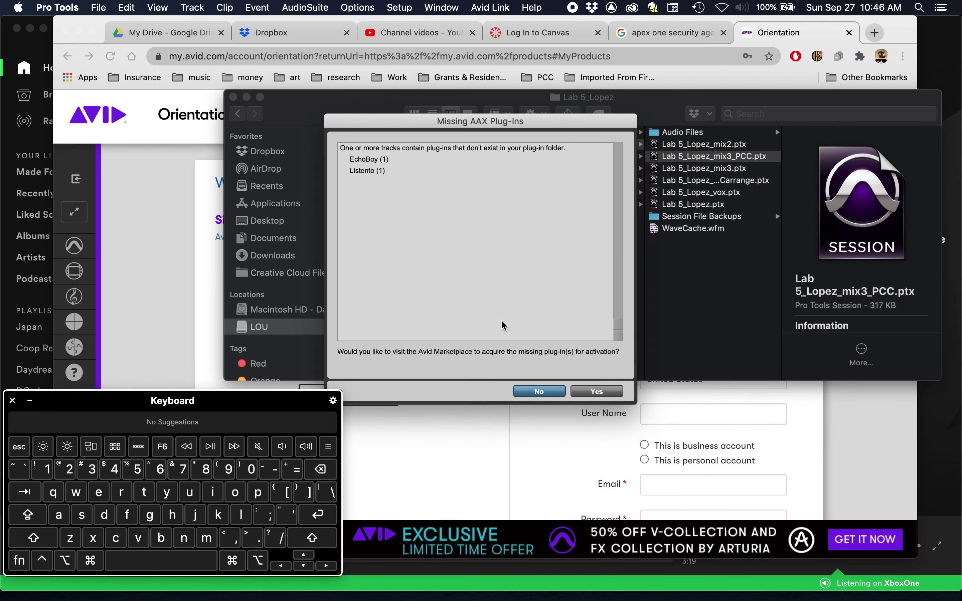
click(539, 391)
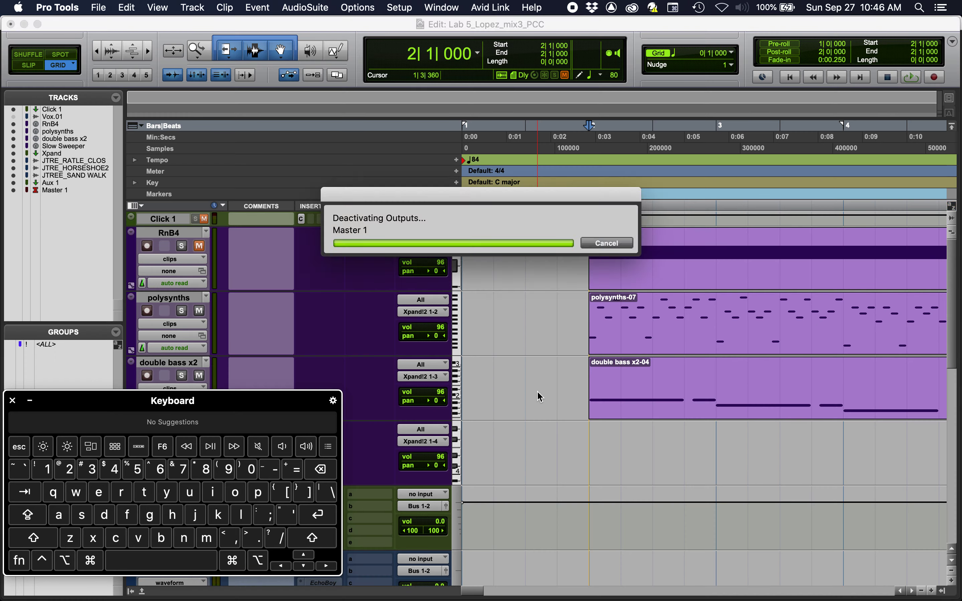
- Check the reverted session for the horseshoe track and select that track
scroll(538, 397, down, 15)
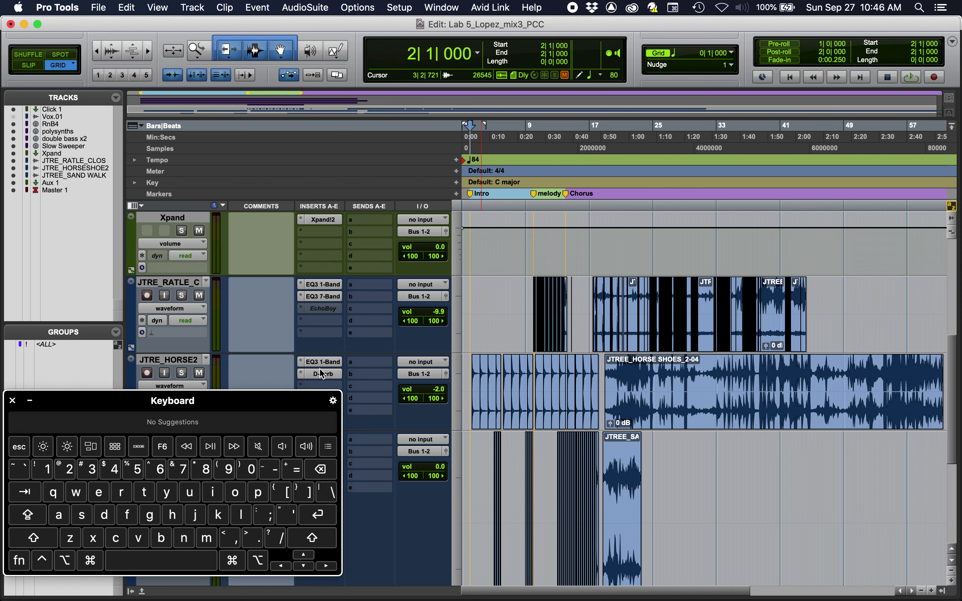
click(149, 360)
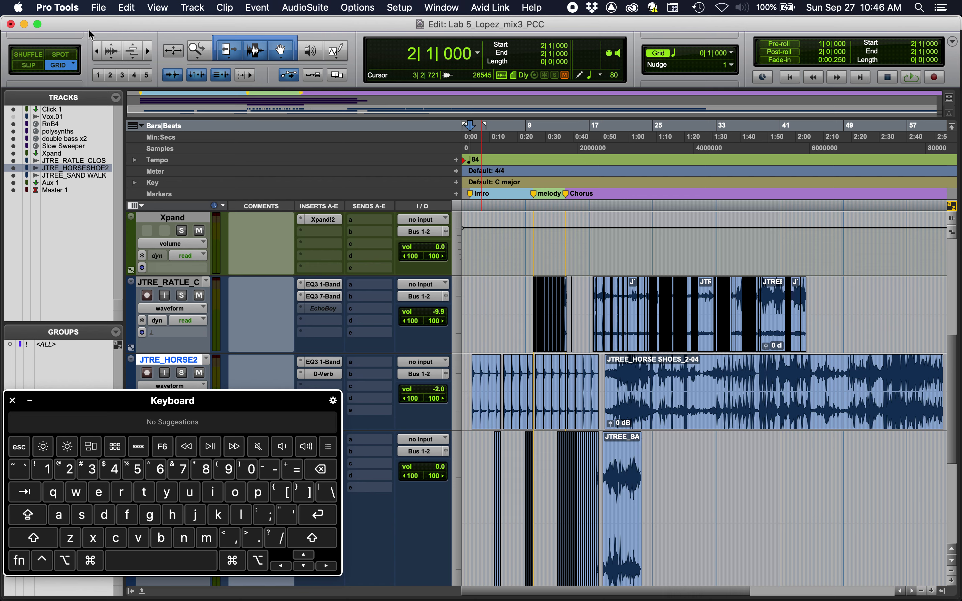
click(99, 12)
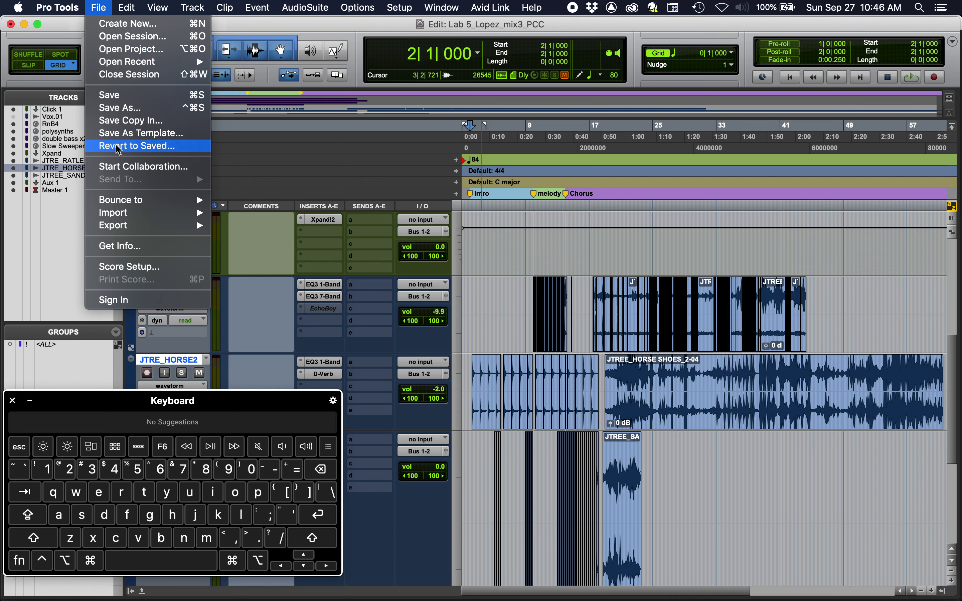
click(430, 275)
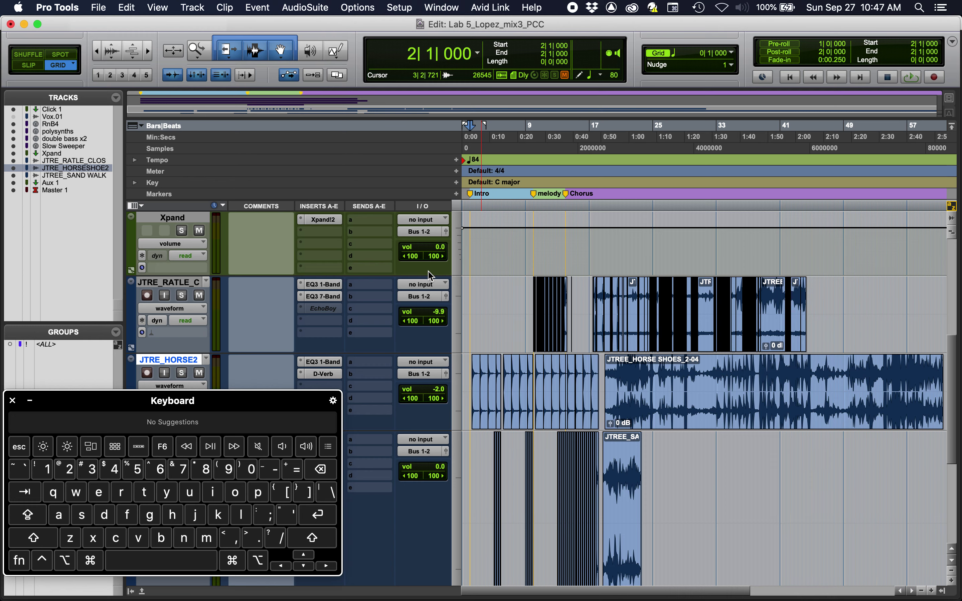
- Switch to Finder and browse the Session File Backups folder inside the Lab 5 session folder, widening the window to show full file names
key(super+Tab)
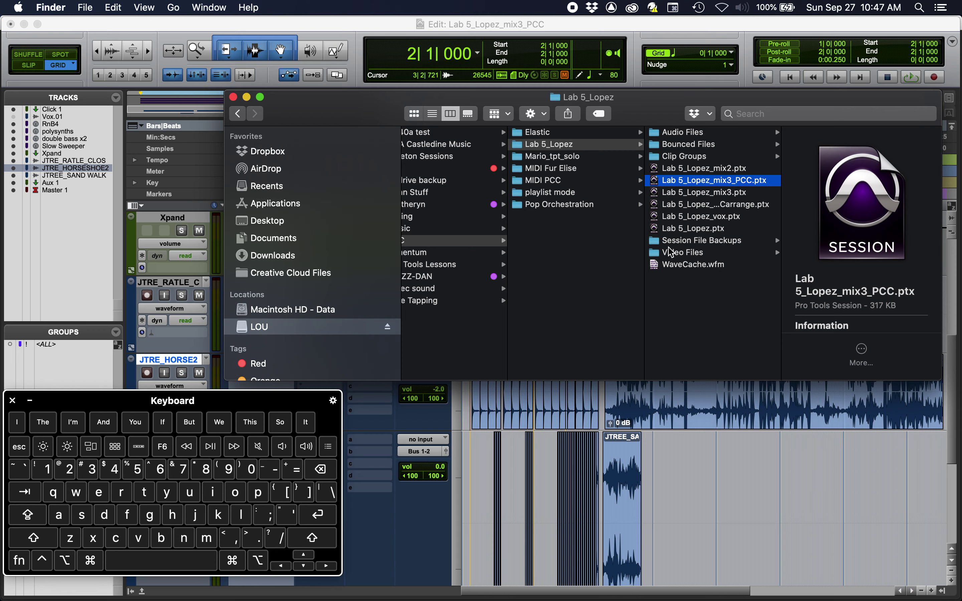
click(748, 240)
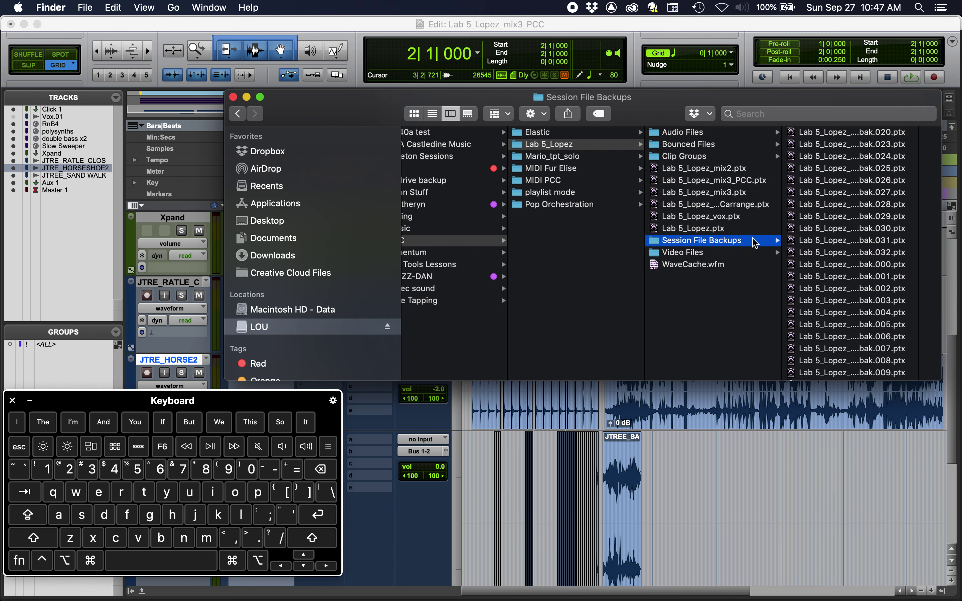
drag(942, 222, 959, 222)
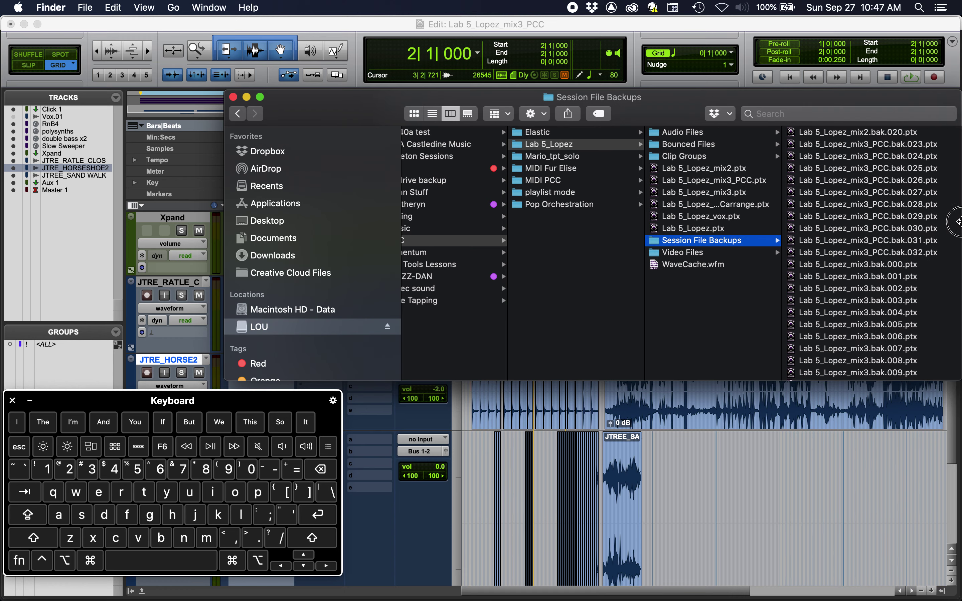
scroll(863, 205, down, 3)
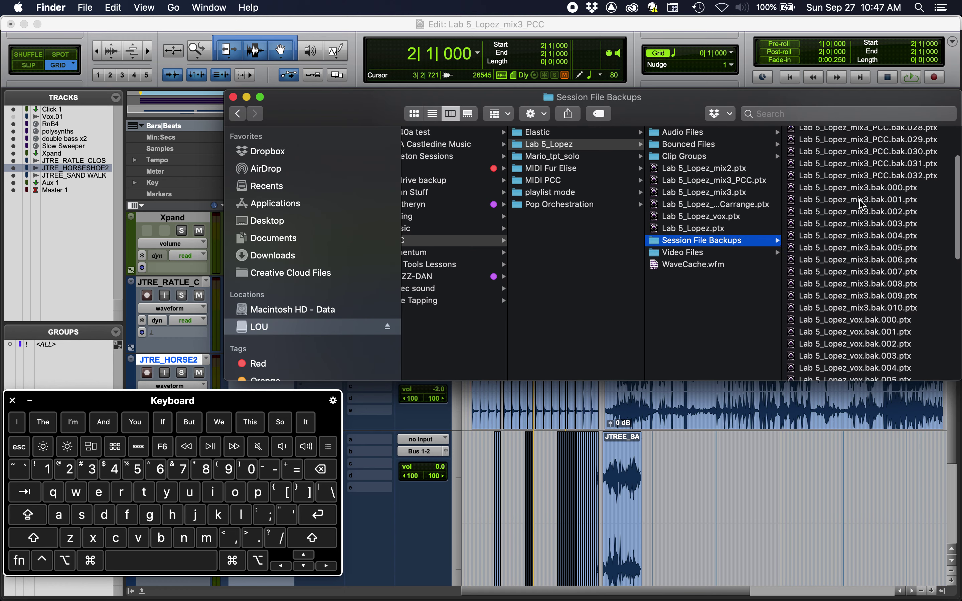
scroll(862, 204, down, 10)
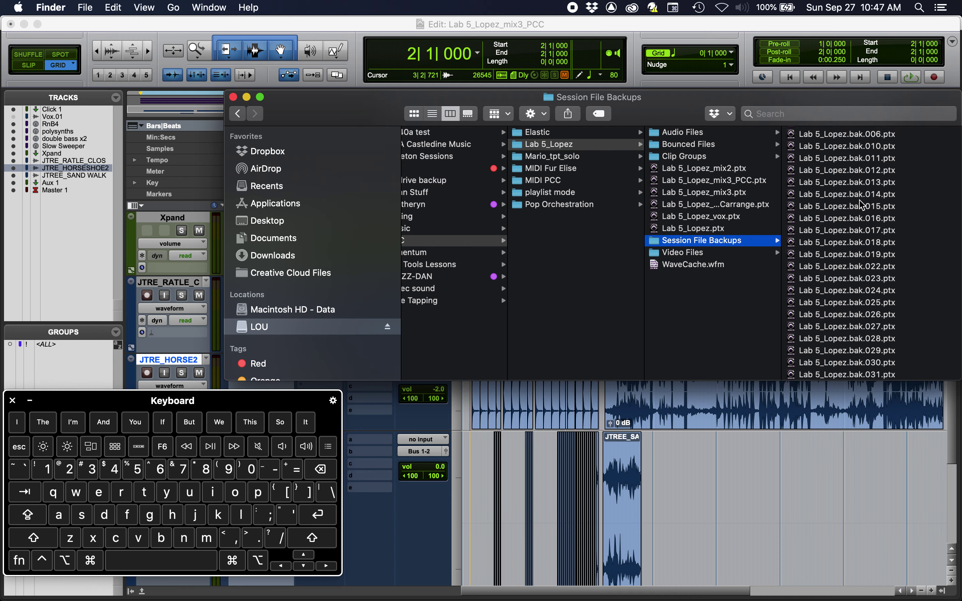
scroll(843, 314, up, 8)
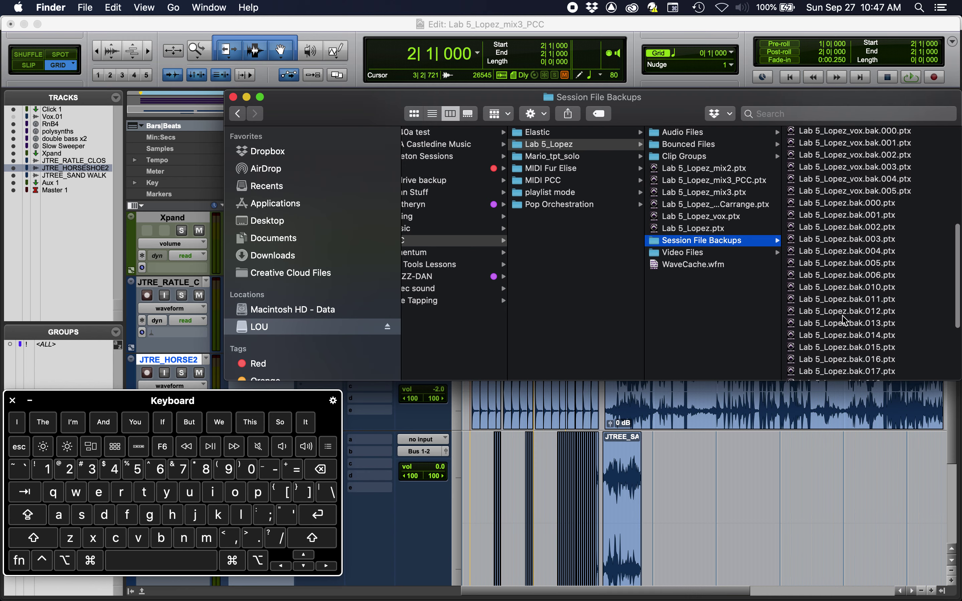
scroll(845, 320, up, 8)
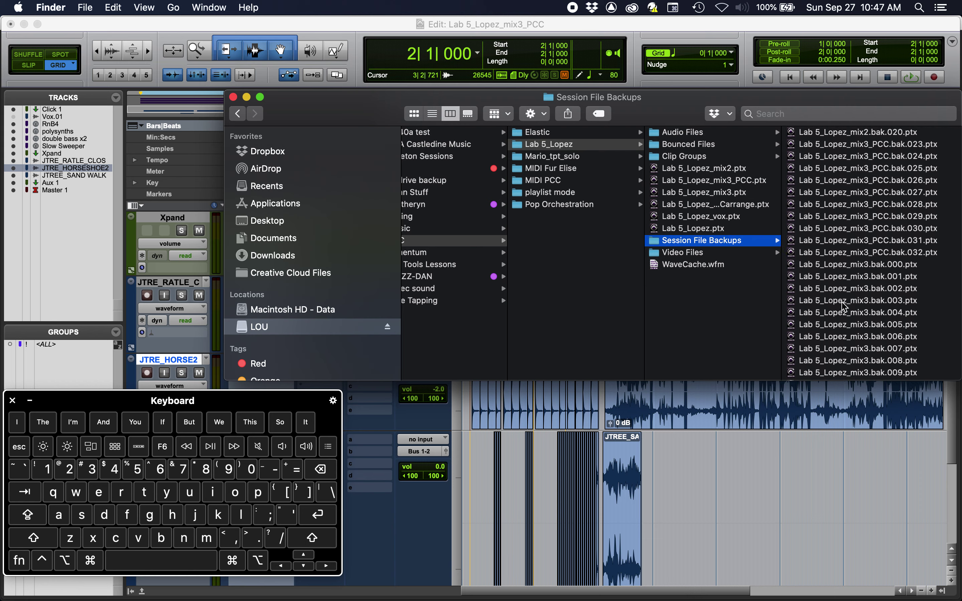
- Switch back to Pro Tools and open the Operation preferences, moving the on-screen keyboard away from the auto backup settings
click(654, 29)
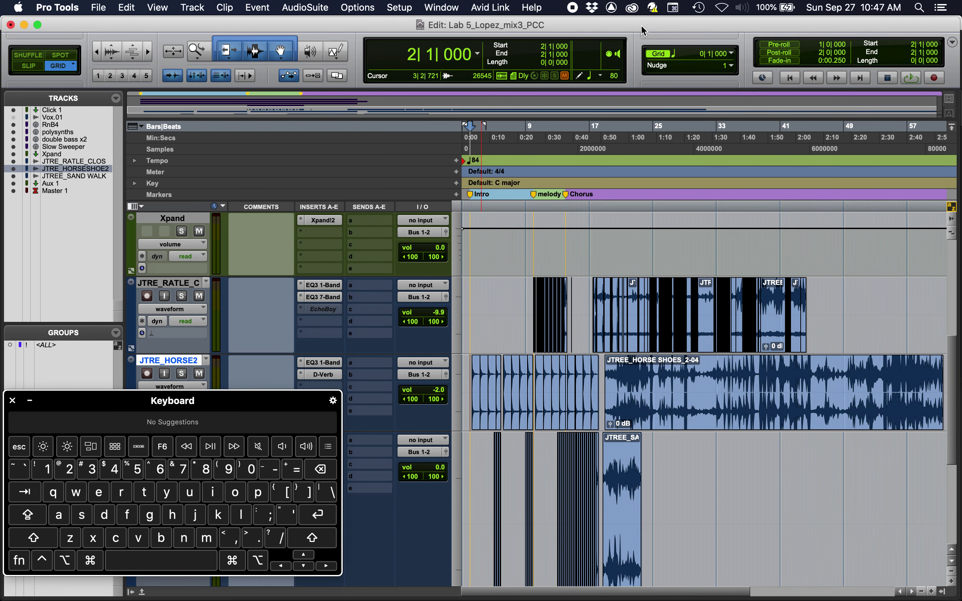
click(395, 8)
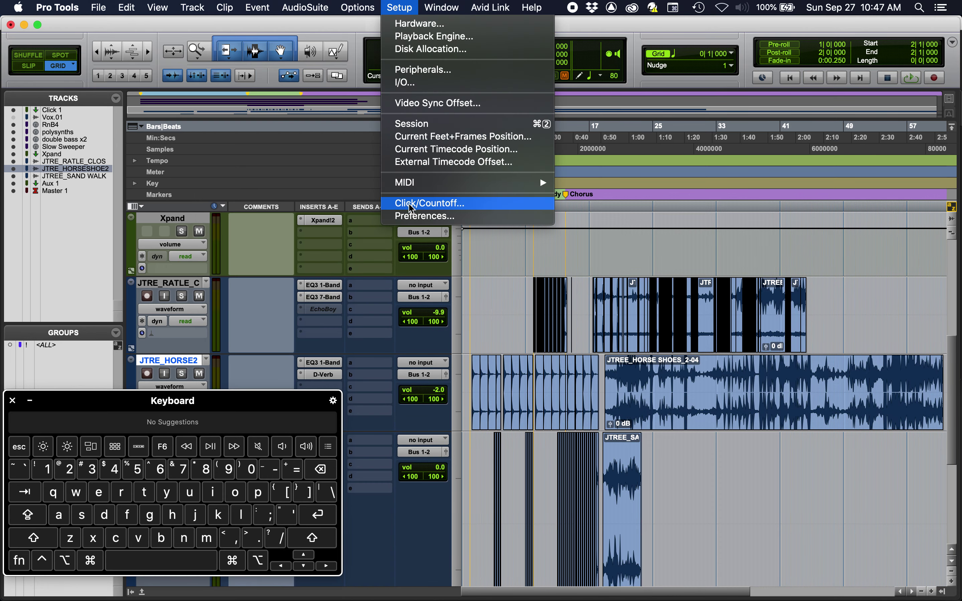
click(412, 216)
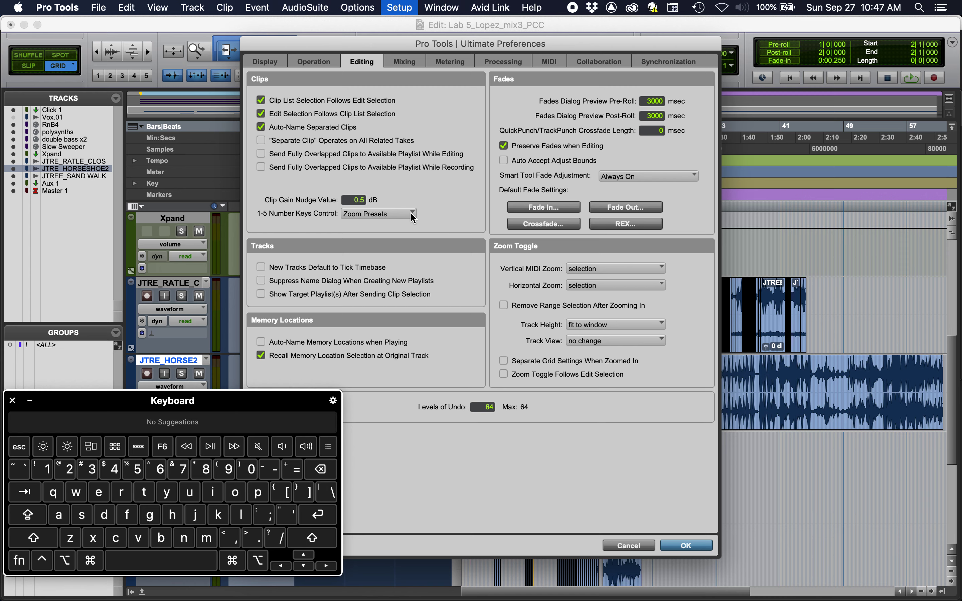
drag(318, 415, 362, 489)
click(308, 61)
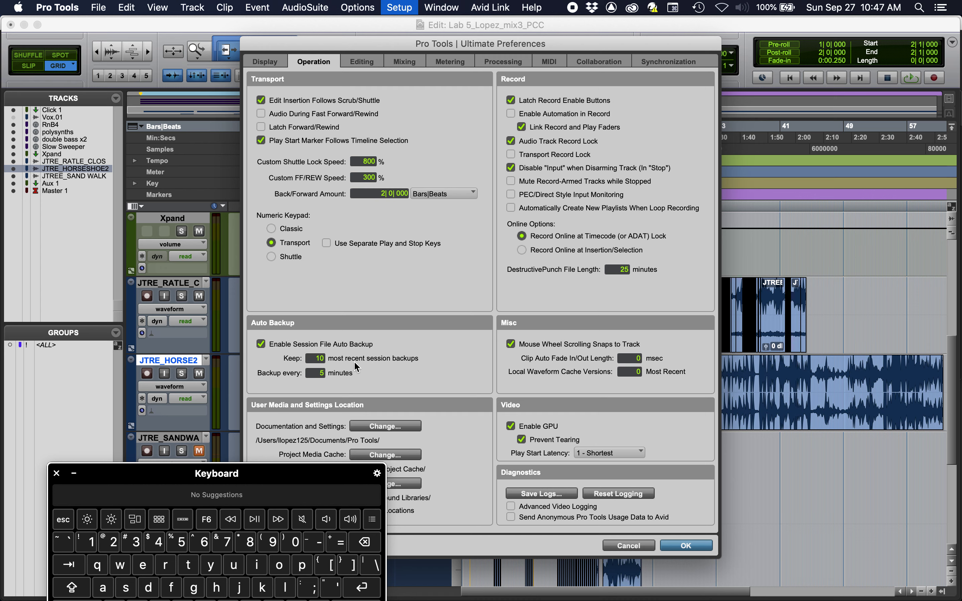
- Set the number of most recent session backups to keep to 999
click(320, 358)
mouse_move(597, 599)
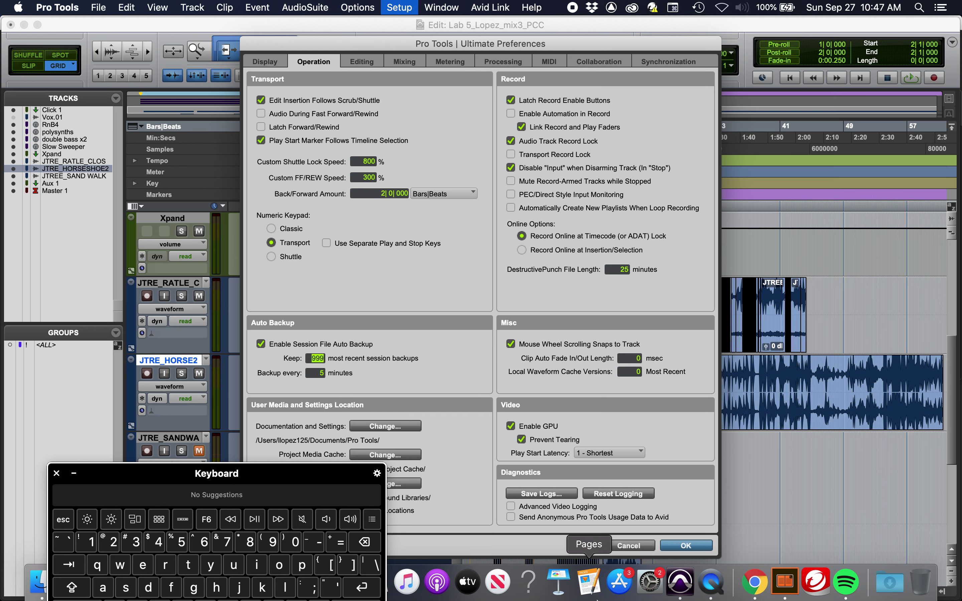
text(999)
key(Return)
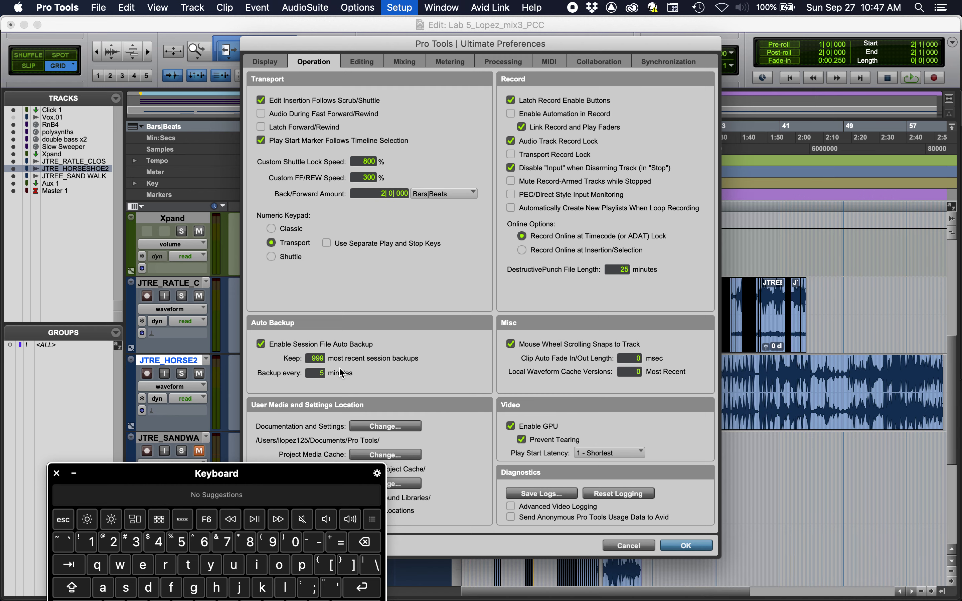
- Set the number of most recent session backups to keep to 50
click(321, 359)
text(50)
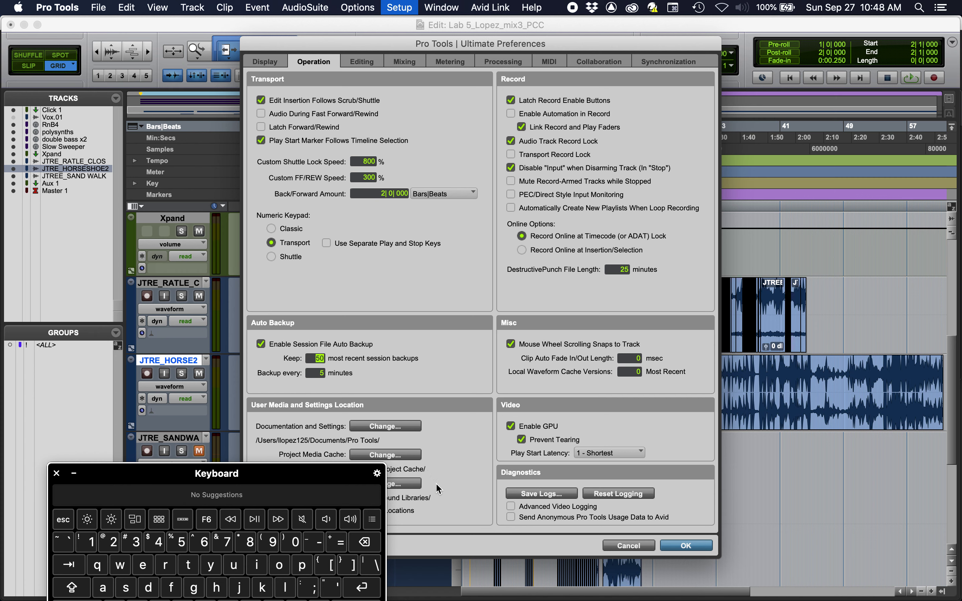
key(Return)
click(392, 395)
- Switch to Finder and inspect the mix3_PCC.bak.032 and bak.031 backups, checking the creation and modification times of bak.031
key(cmd+Tab)
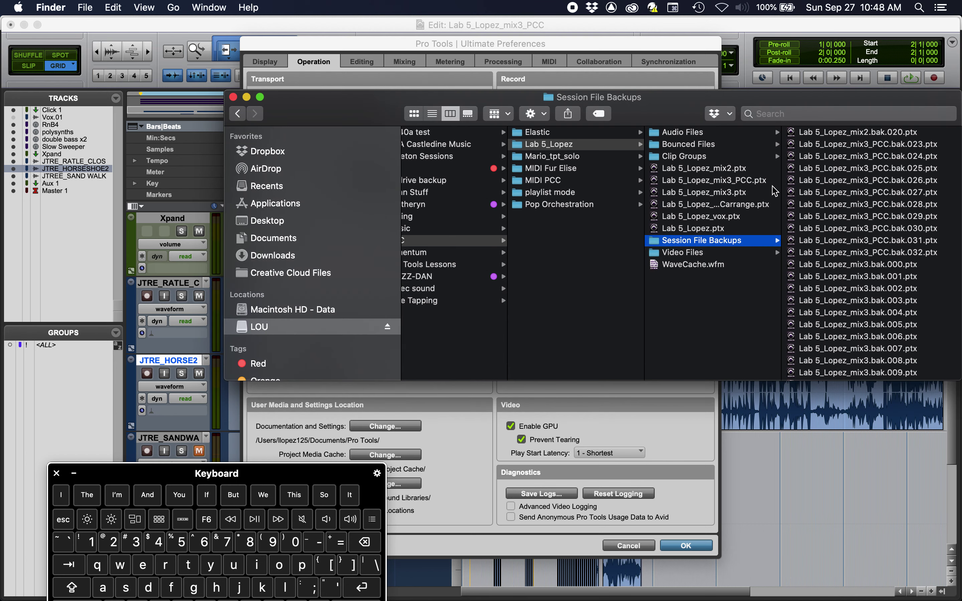
scroll(871, 278, up, 3)
click(853, 253)
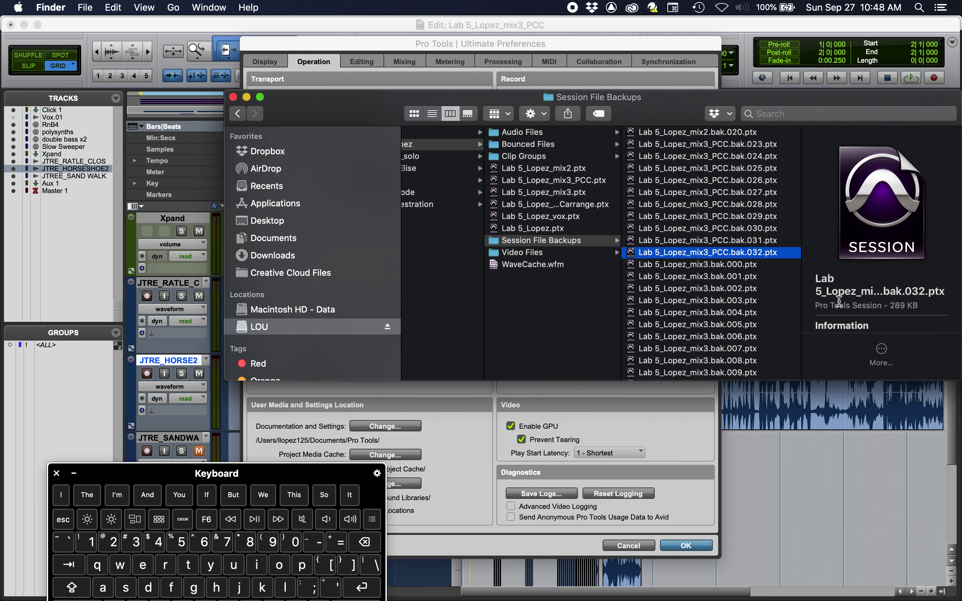
scroll(840, 306, down, 2)
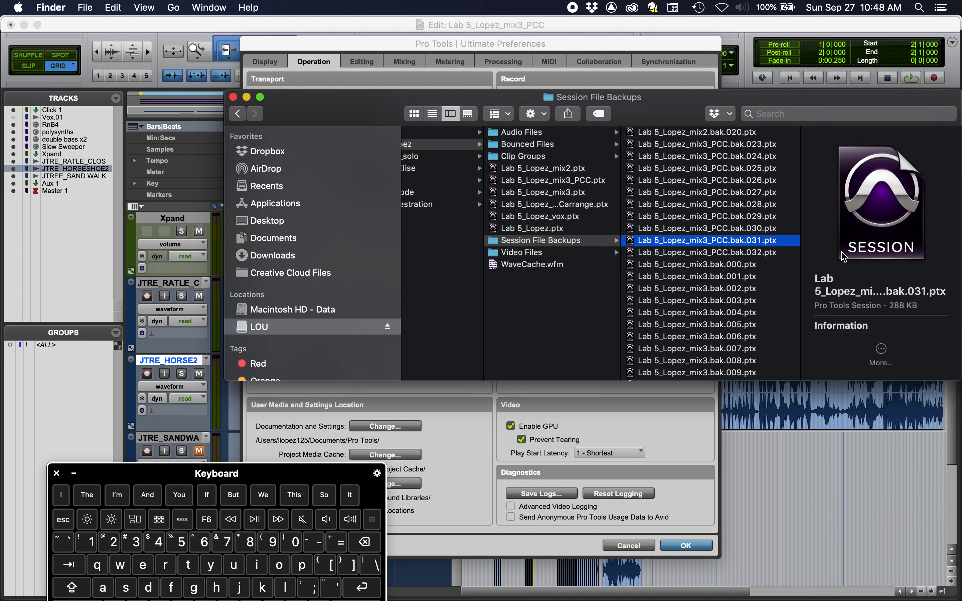
scroll(847, 257, down, 5)
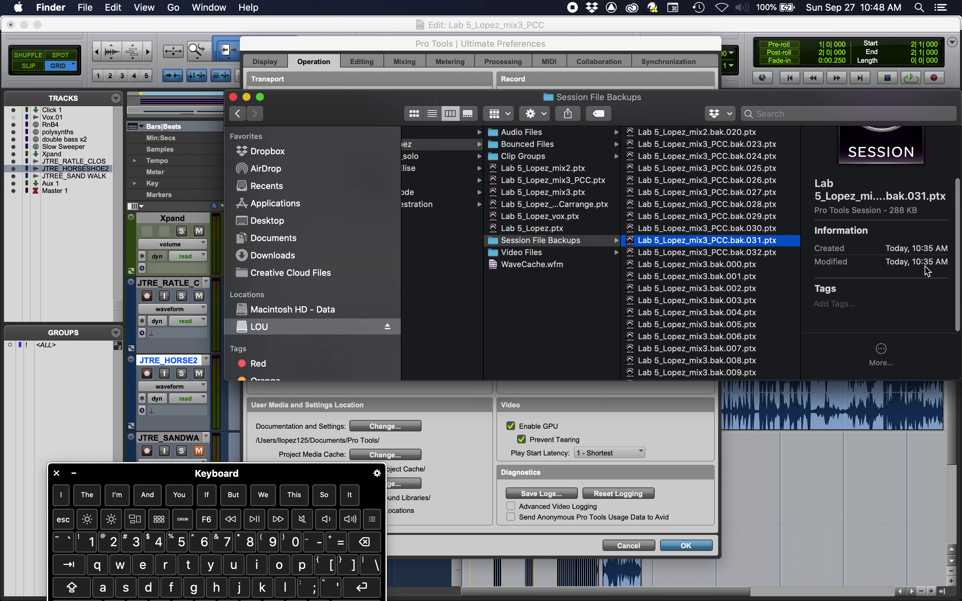
- Open the mix3_PCC.bak.031 backup in Pro Tools, cancelling the preferences, discarding the current session's changes and declining the Avid Marketplace visit for missing plug-ins
double_click(678, 241)
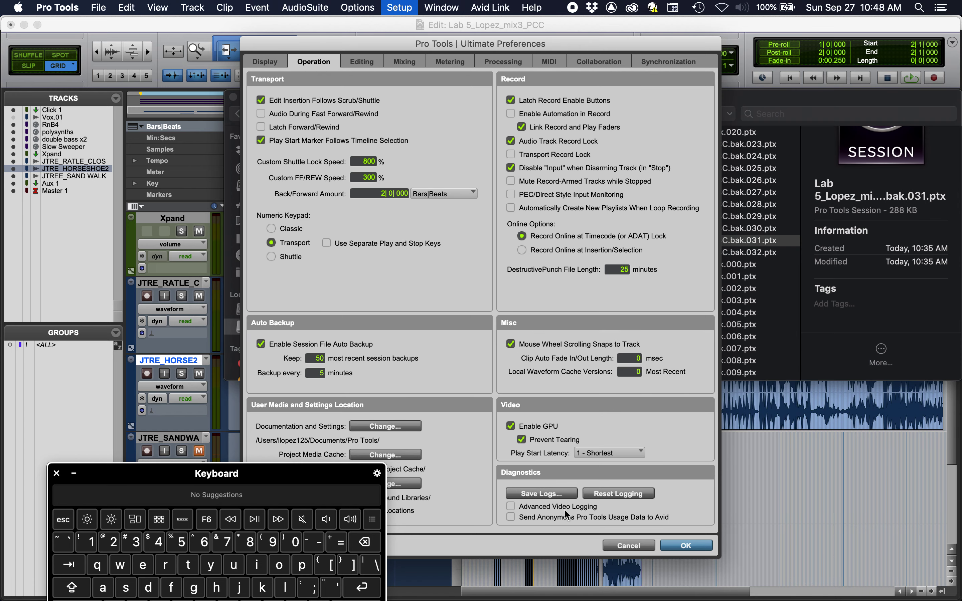
click(631, 549)
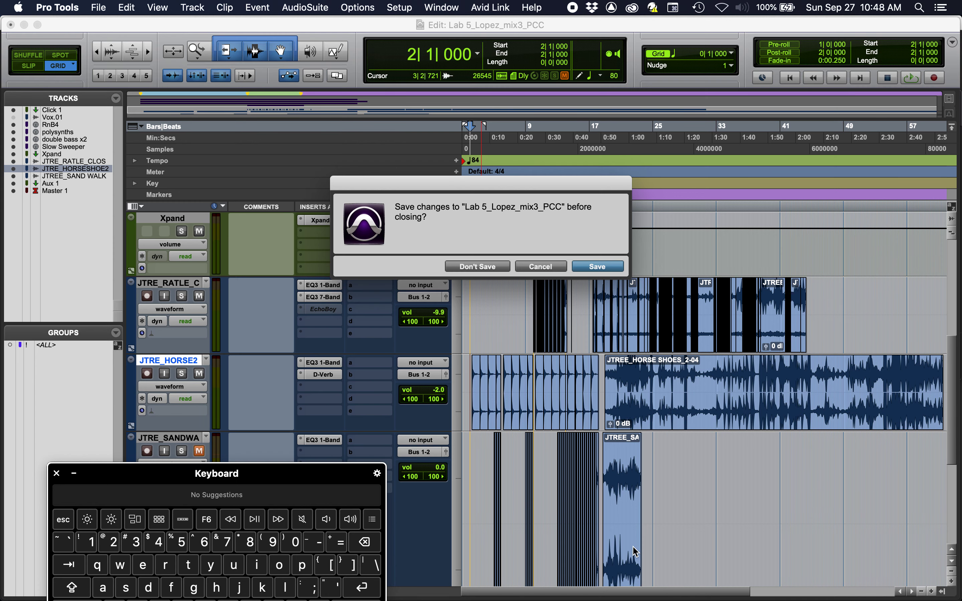
click(488, 268)
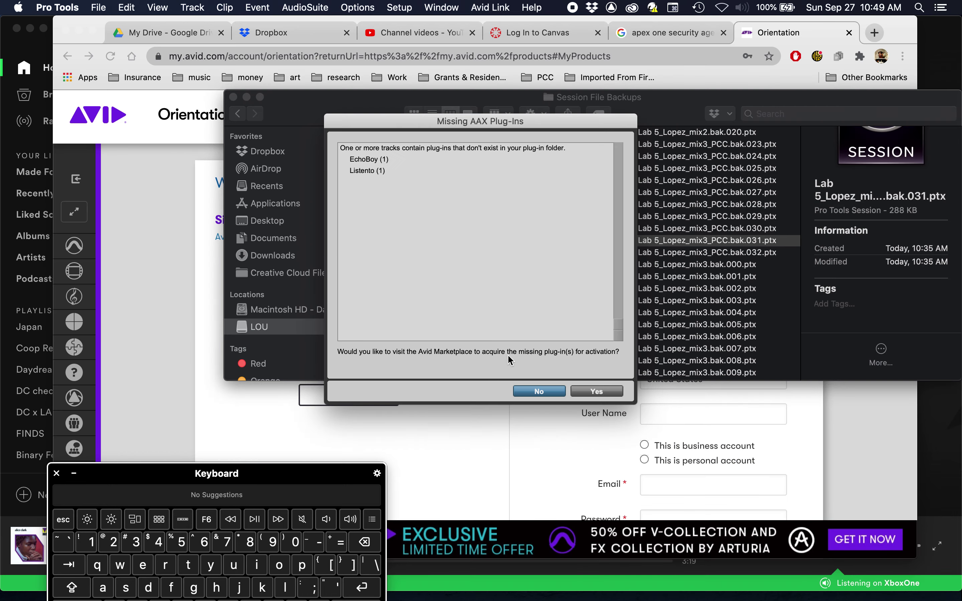
click(527, 389)
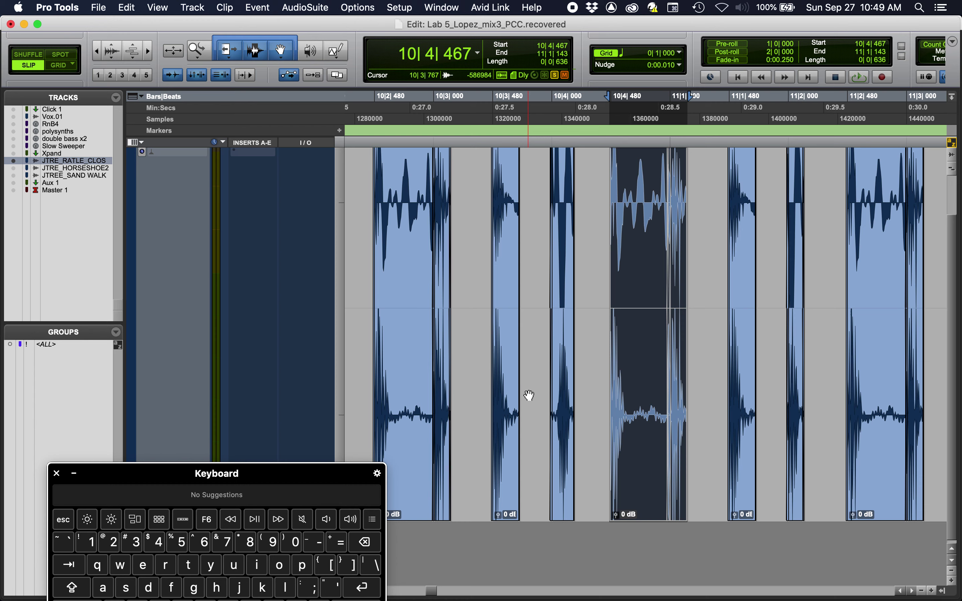
scroll(529, 395, down, 4)
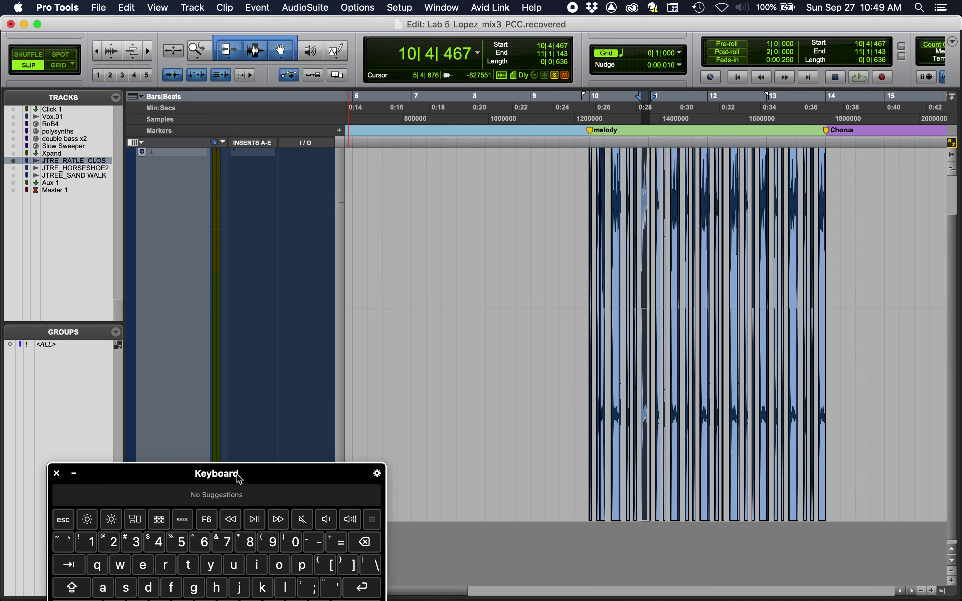
drag(255, 477, 317, 574)
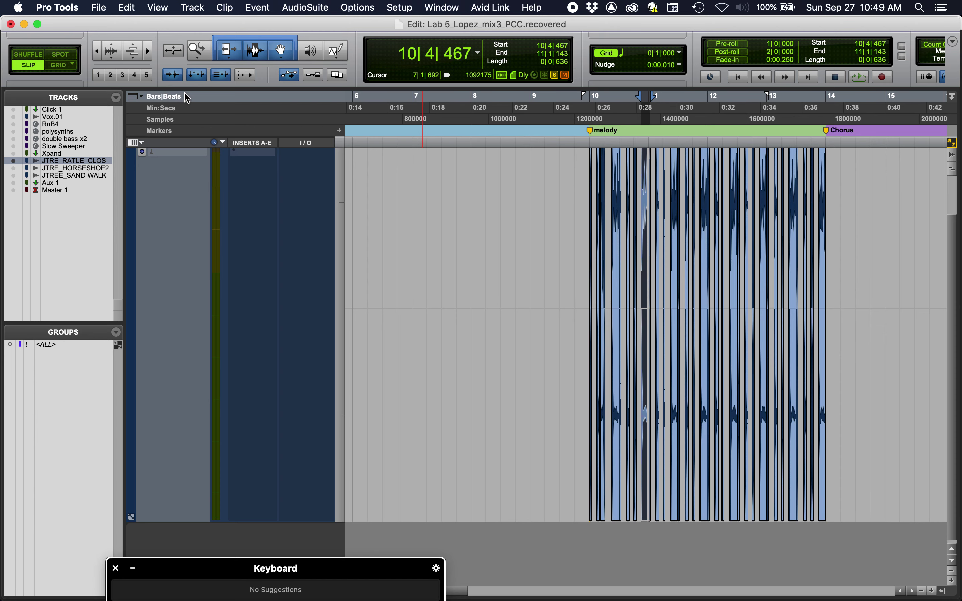
- Save the recovered session as a new version in the same session folder, changing the end of its name to mix5_PCCdrums
key(super+shift+s)
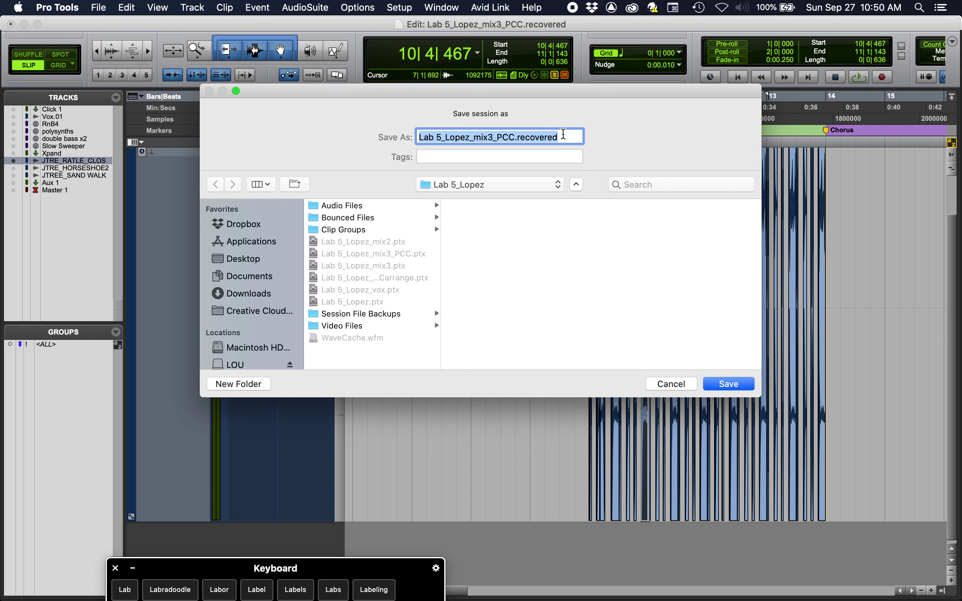
click(564, 136)
double_click(544, 139)
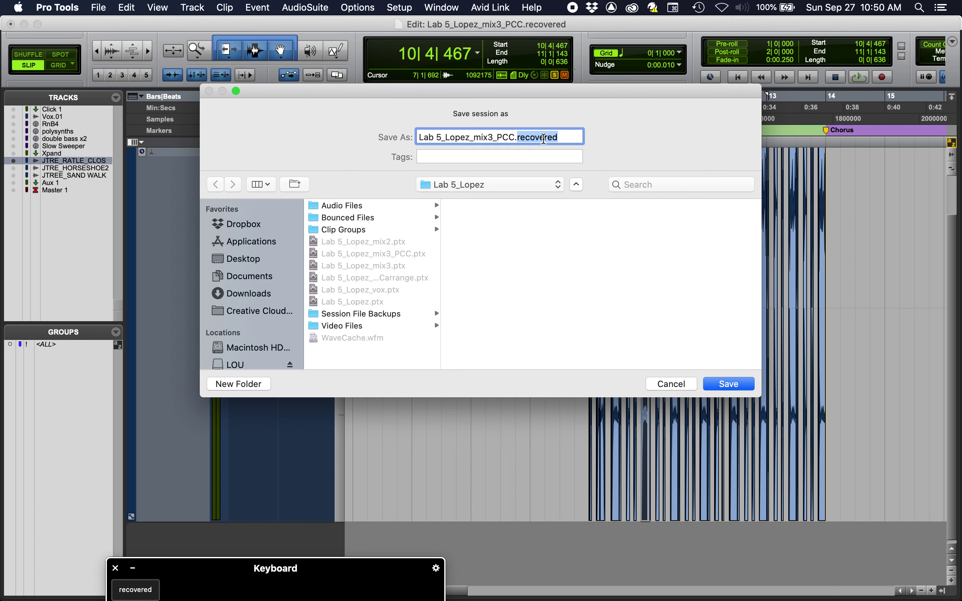
key(BackSpace)
key(BackSpace)
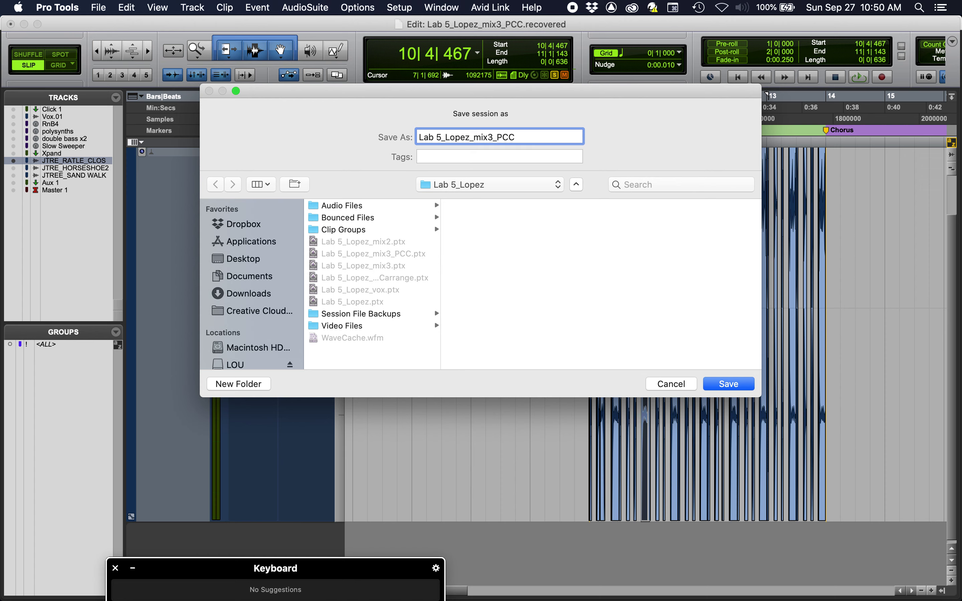
text(drums)
click(493, 137)
key(BackSpace)
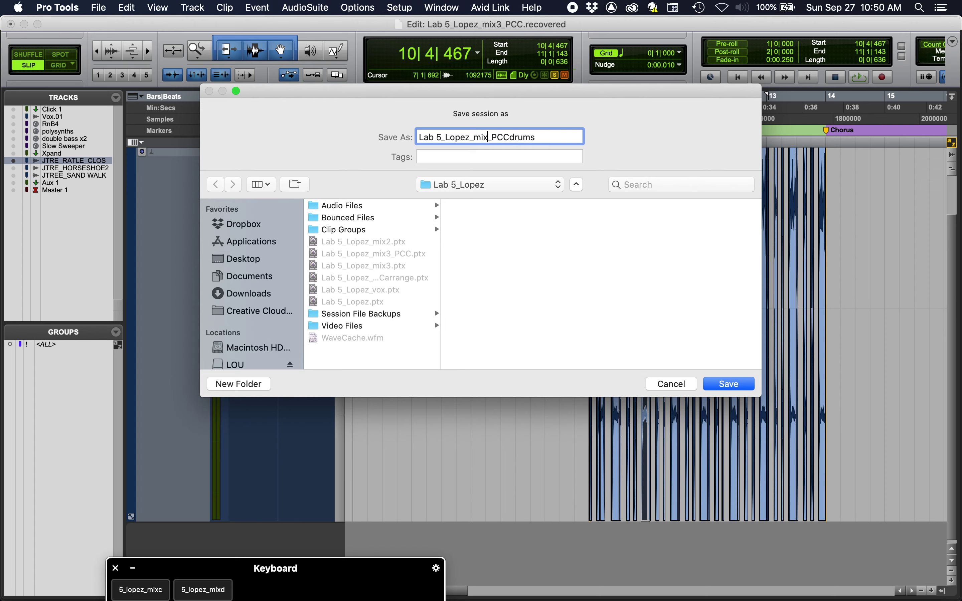
text(5)
click(721, 384)
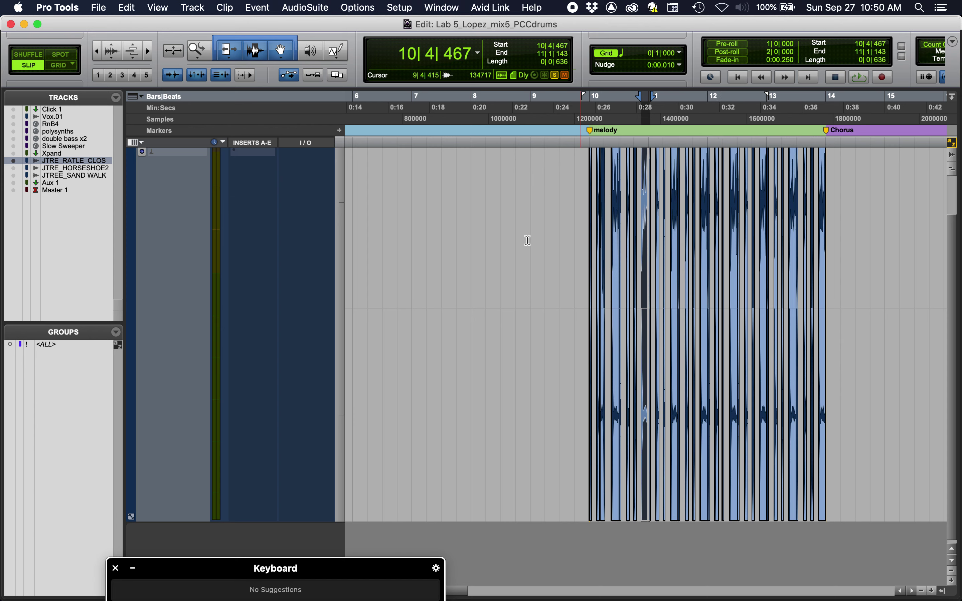
click(103, 11)
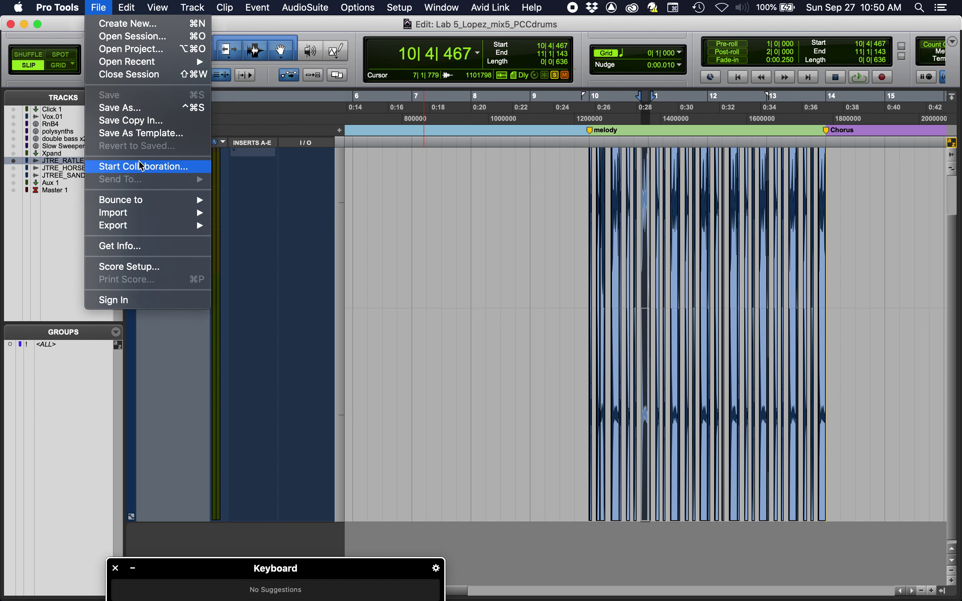
click(260, 284)
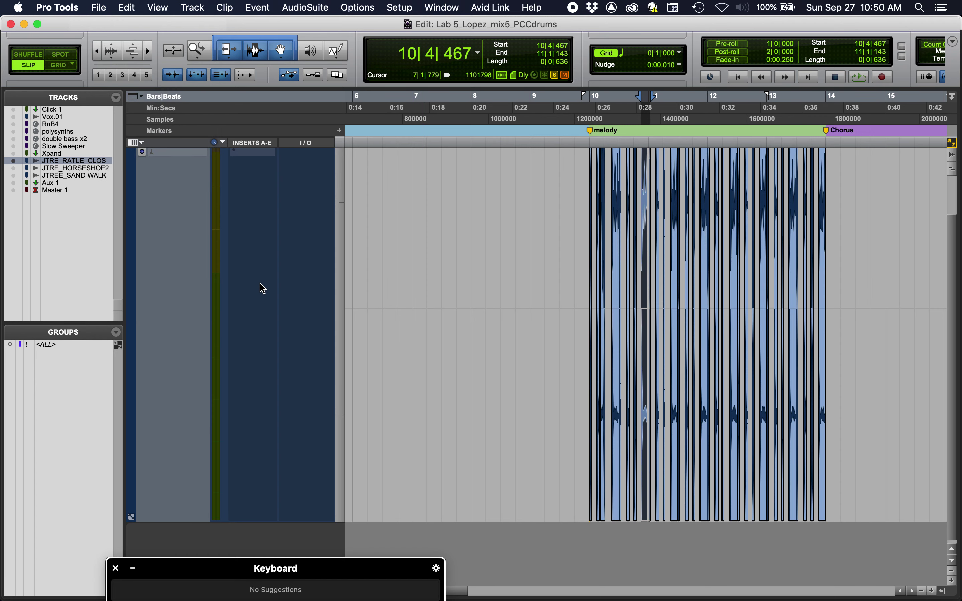